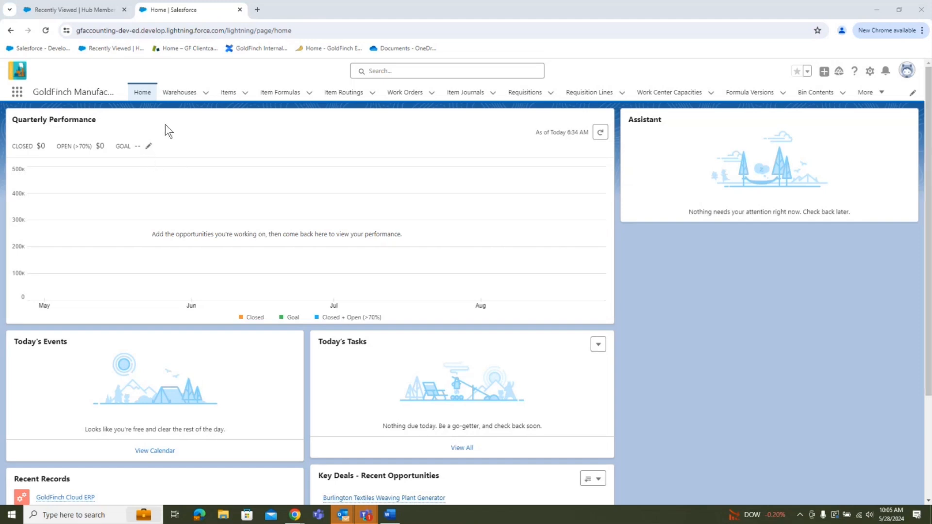
# Open the Main warehouse record and examine its address, default bins and bin contents.
pyautogui.click(180, 94)
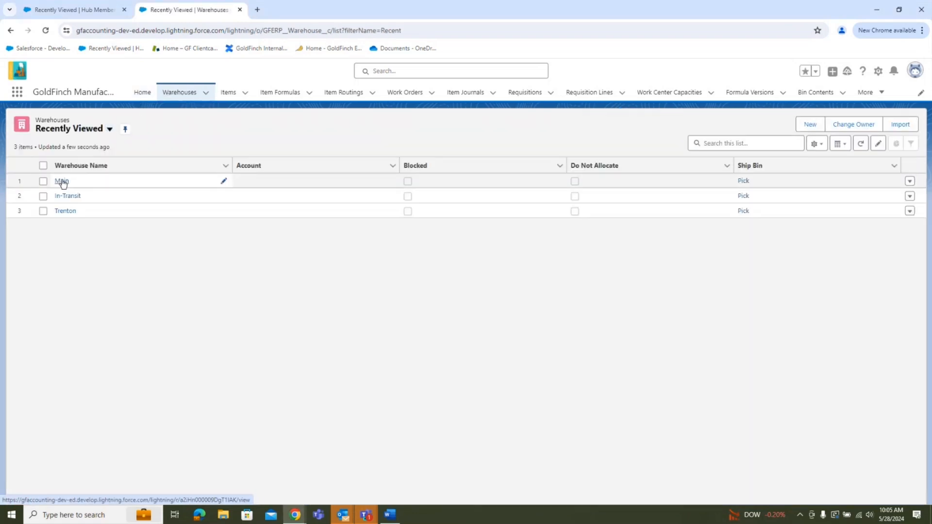
pyautogui.click(62, 182)
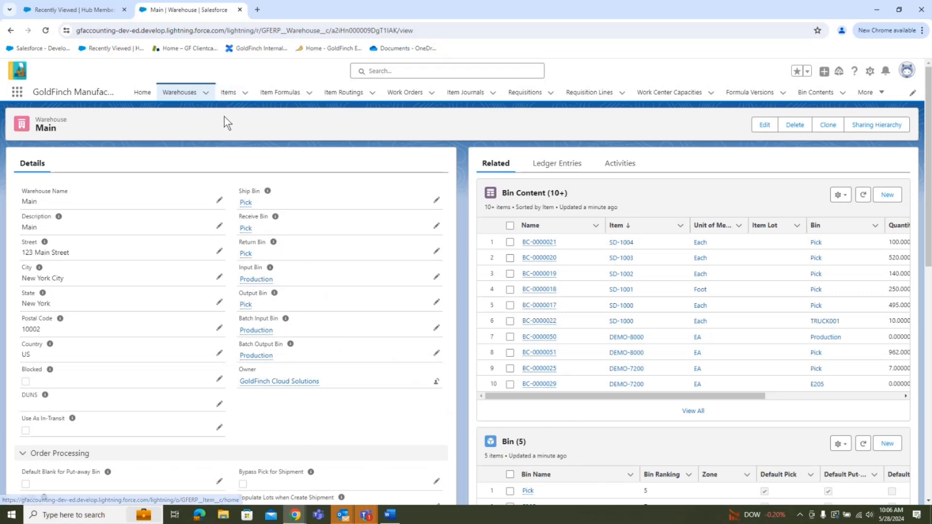
# Open the Chocolate Batch item DEMO-7010 and review its units of measure, inventory, costing, manufacturing and planning settings.
pyautogui.click(229, 93)
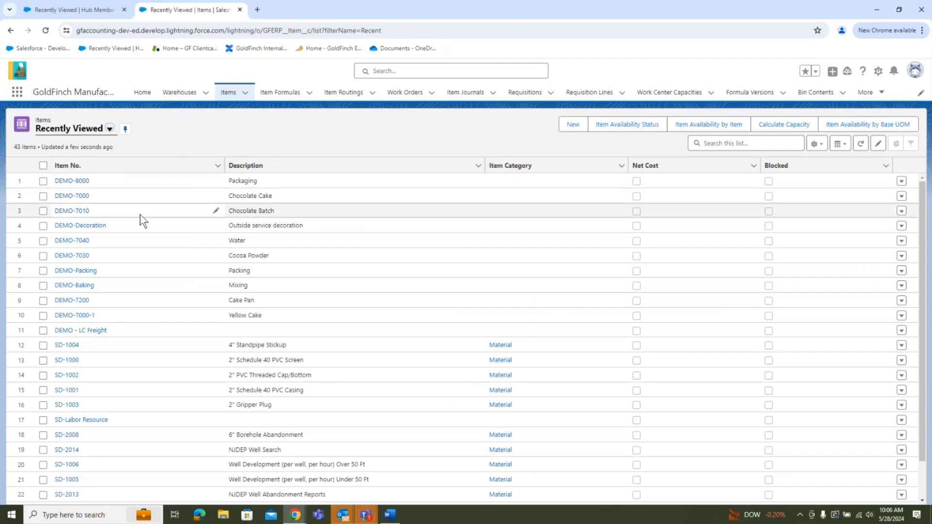
pyautogui.click(73, 212)
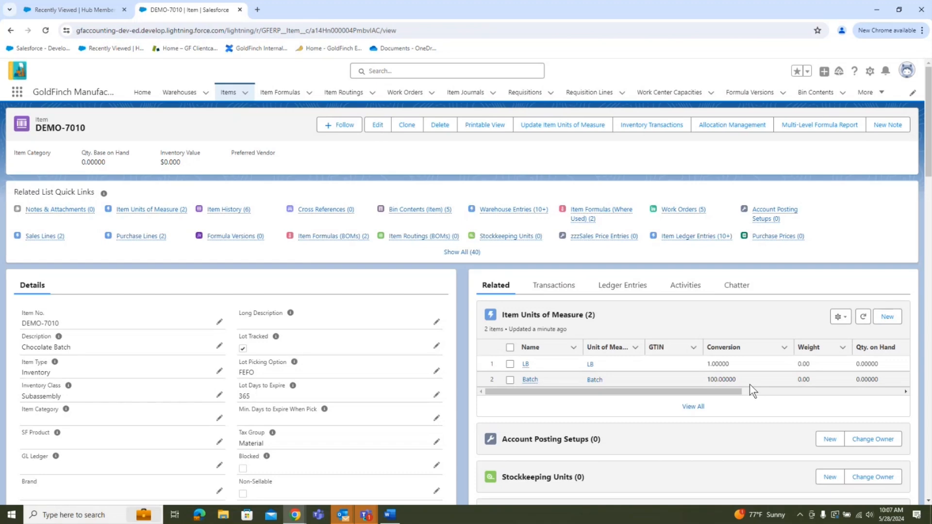
pyautogui.scroll(-2, 386, 354)
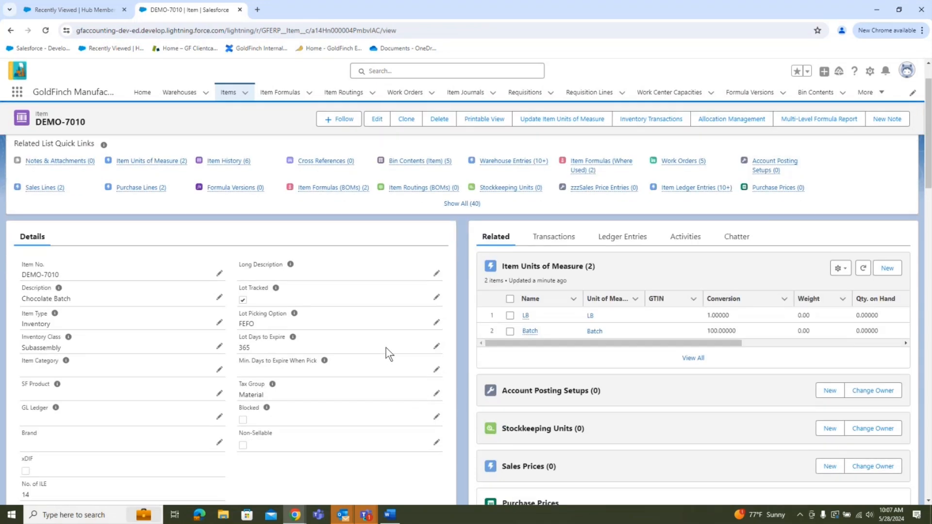
pyautogui.scroll(-7, 387, 349)
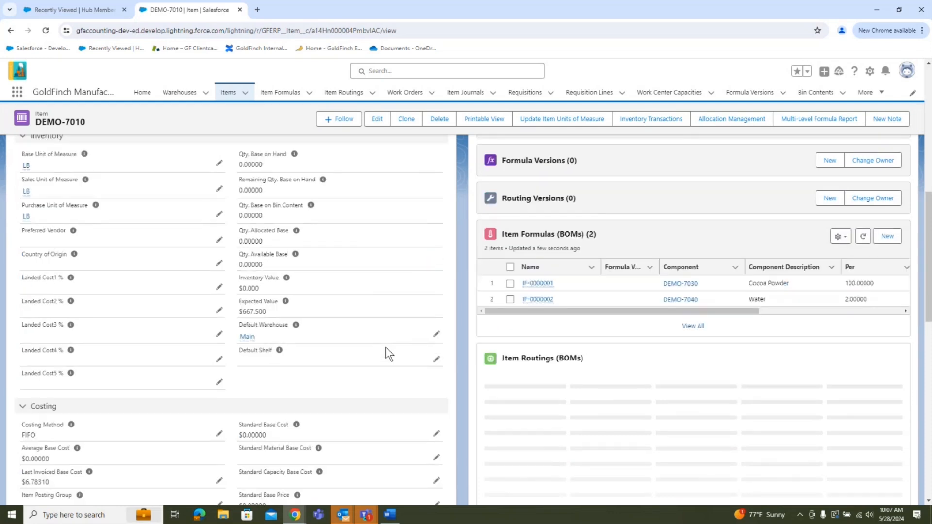
pyautogui.scroll(-5, 387, 352)
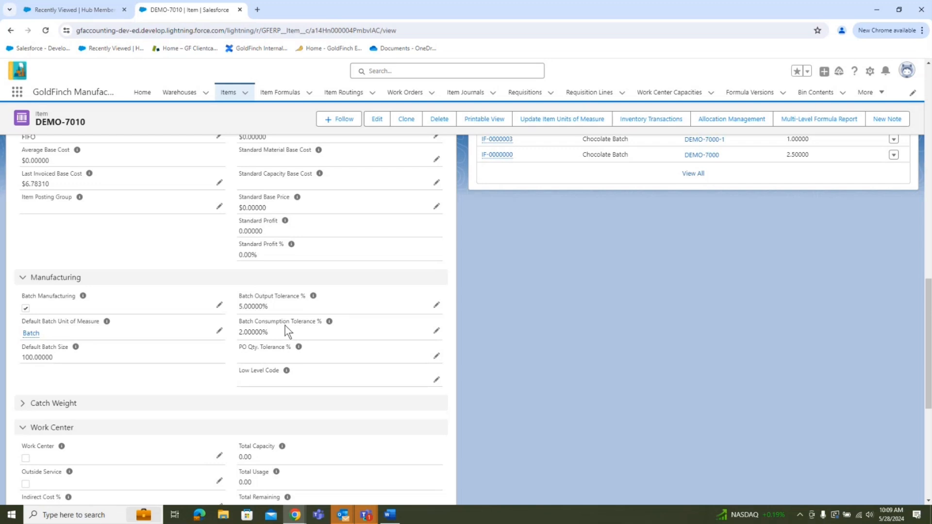
pyautogui.scroll(-4, 403, 325)
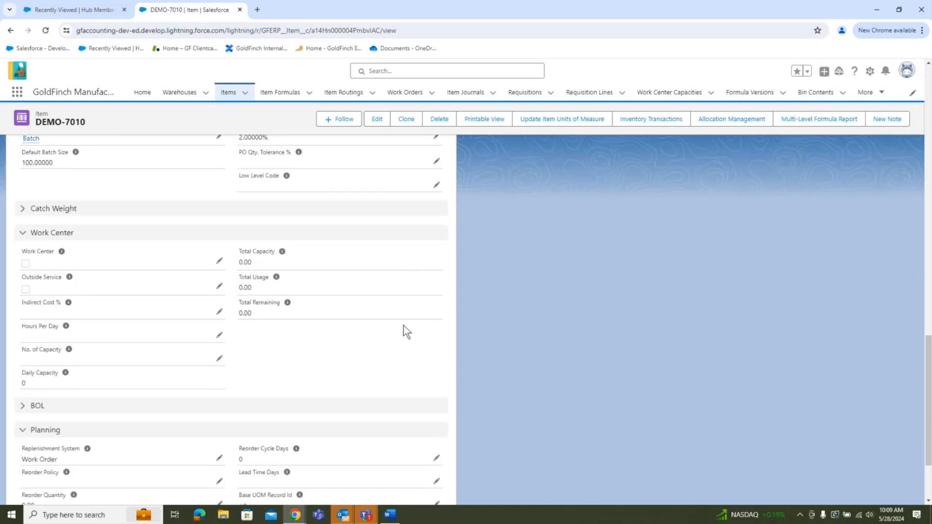
pyautogui.scroll(-2, 404, 332)
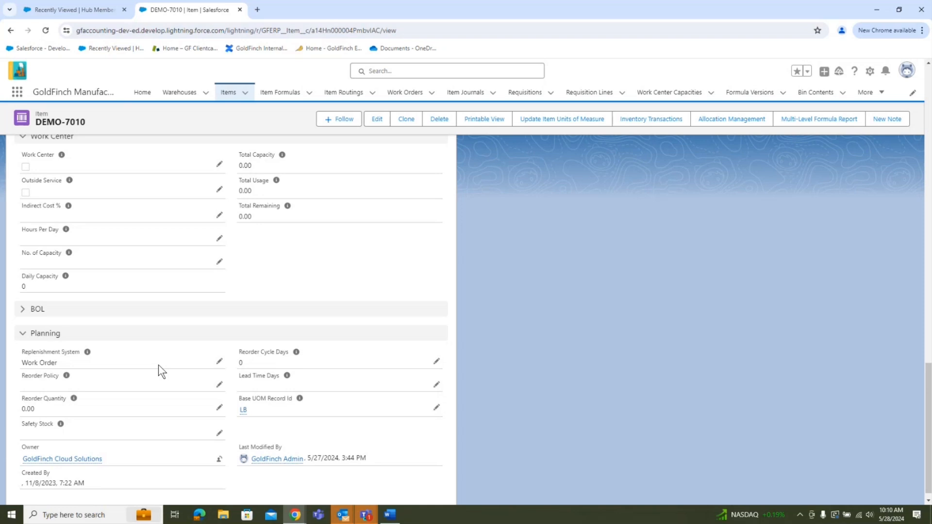
# View the full list of item formulas (BOMs) for DEMO-7010, then return to the item record.
pyautogui.scroll(2, 421, 247)
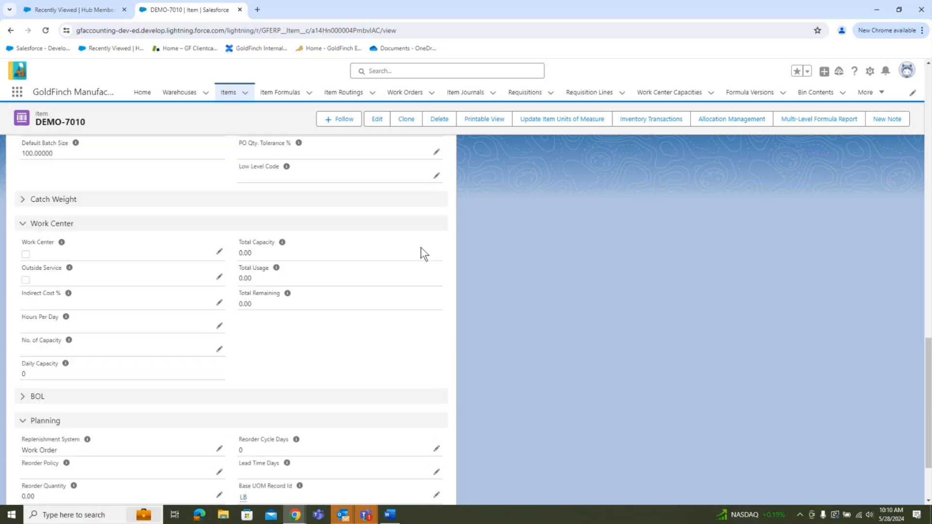
pyautogui.scroll(2, 421, 248)
pyautogui.scroll(2, 410, 233)
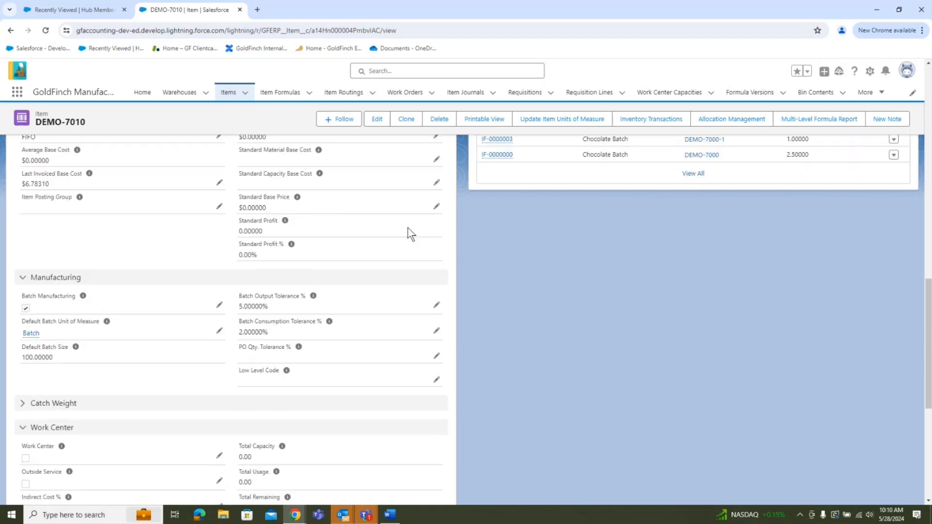
pyautogui.scroll(2, 412, 235)
pyautogui.scroll(3, 433, 243)
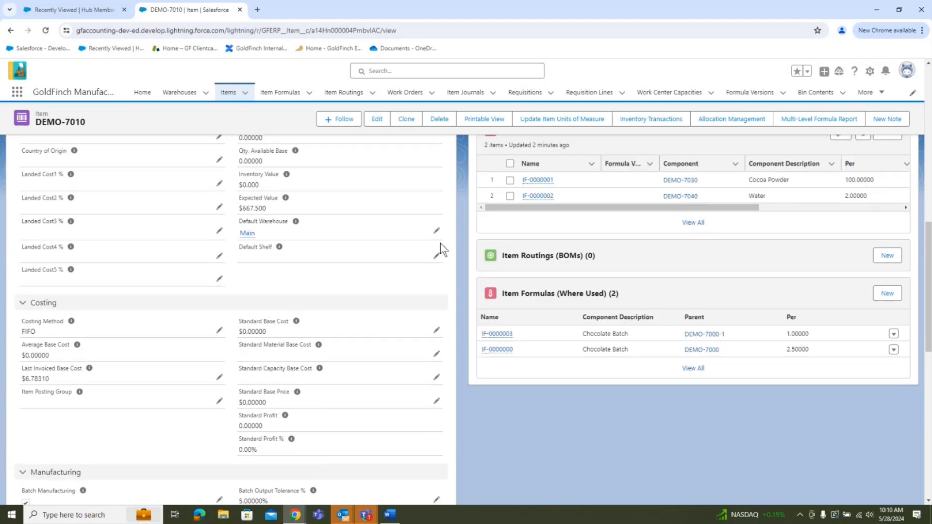
pyautogui.scroll(3, 441, 243)
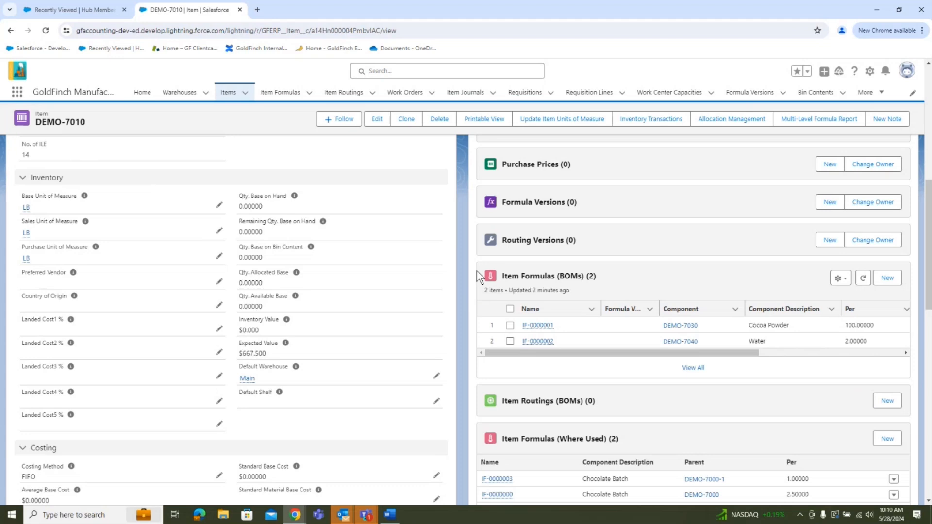
pyautogui.click(693, 368)
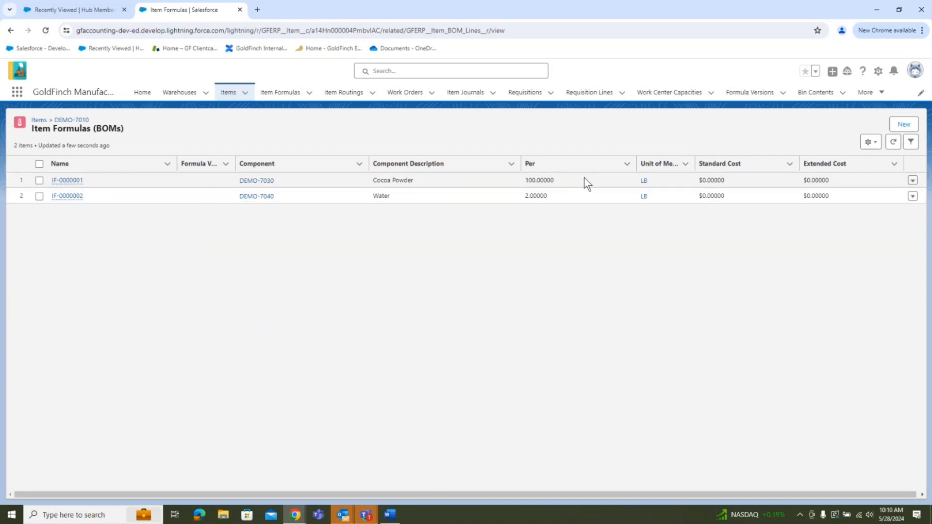
pyautogui.click(554, 165)
pyautogui.click(72, 120)
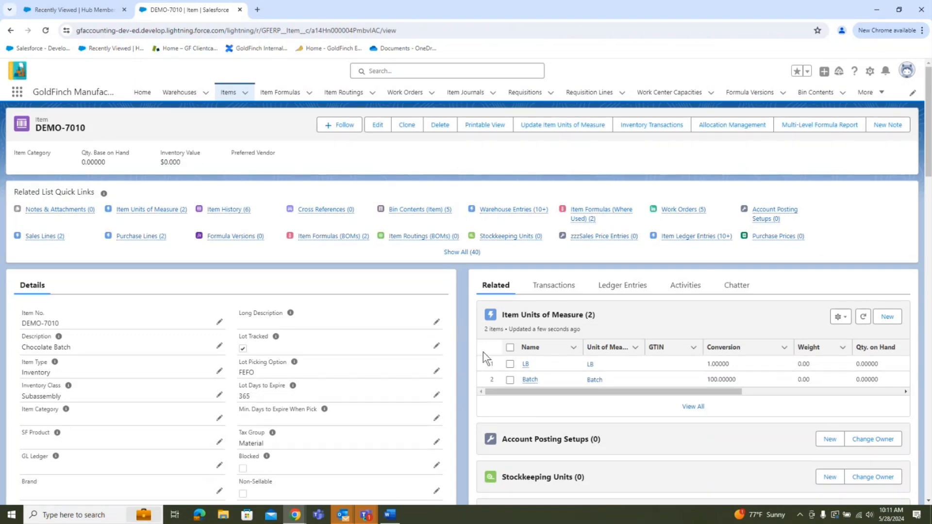
# Go to the Chocolate Cake item DEMO-7000 and examine its formulas, routings and description.
pyautogui.scroll(-2, 468, 356)
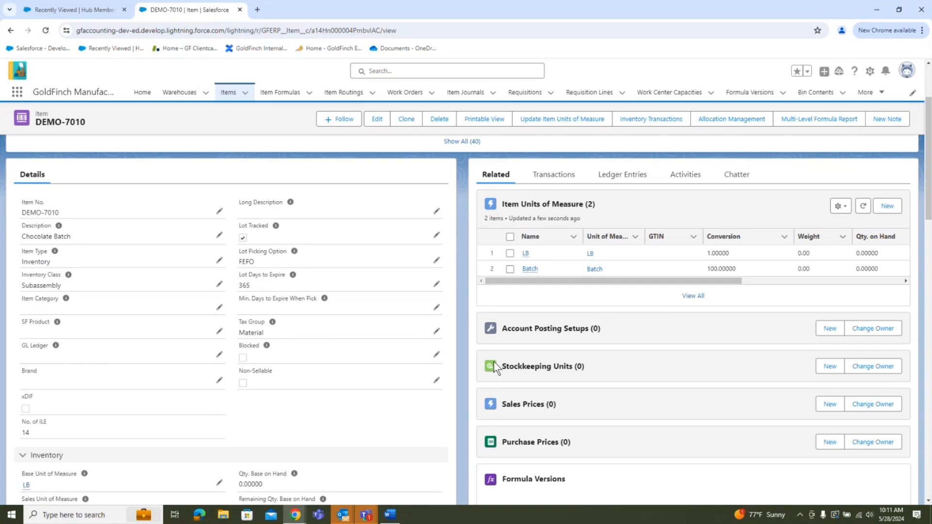
pyautogui.scroll(-4, 502, 354)
pyautogui.scroll(-1, 534, 335)
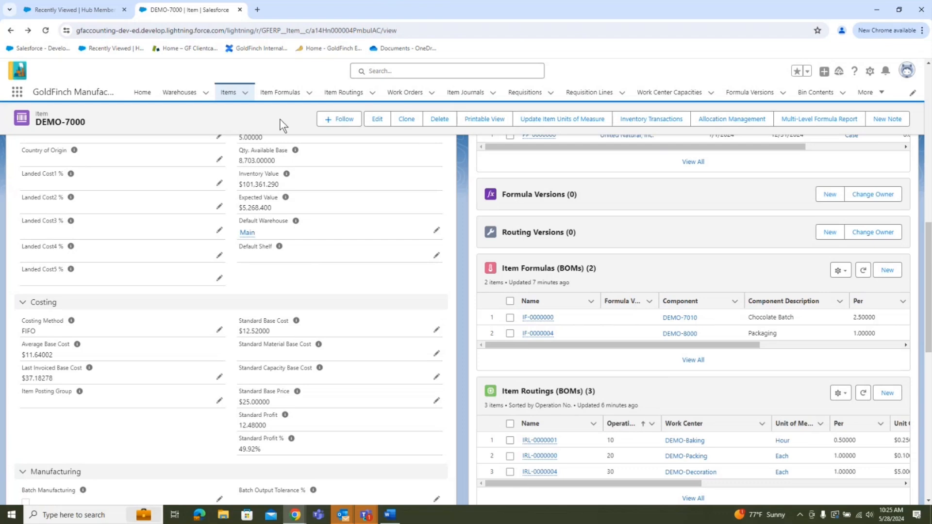
pyautogui.scroll(1, 123, 174)
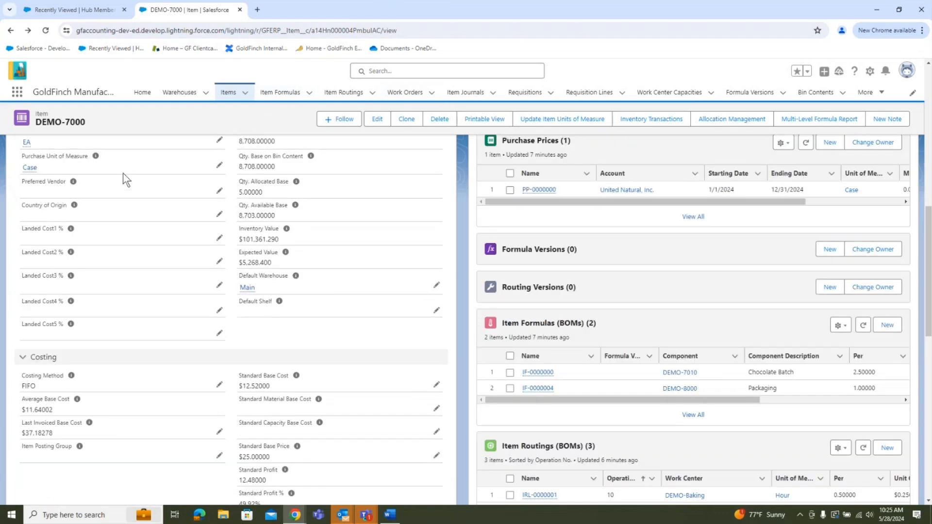
pyautogui.scroll(10, 124, 176)
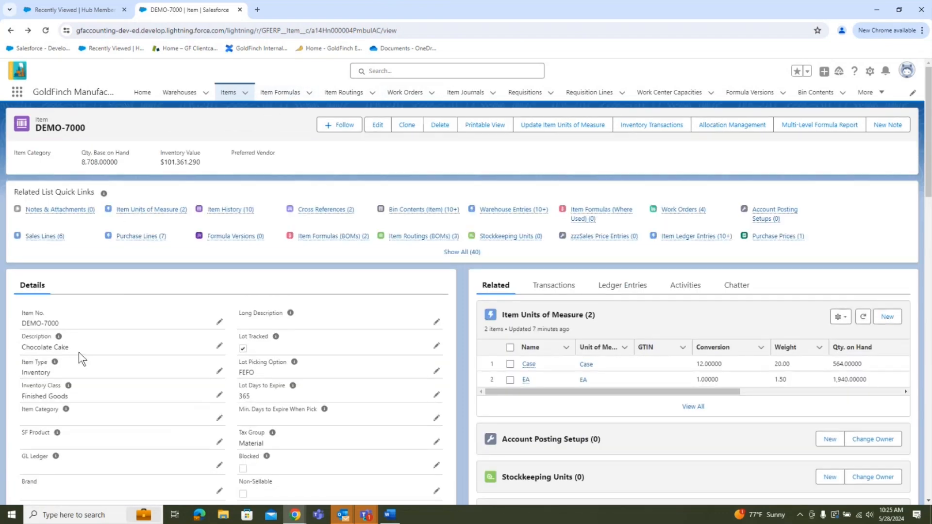
pyautogui.tripleClick(78, 351)
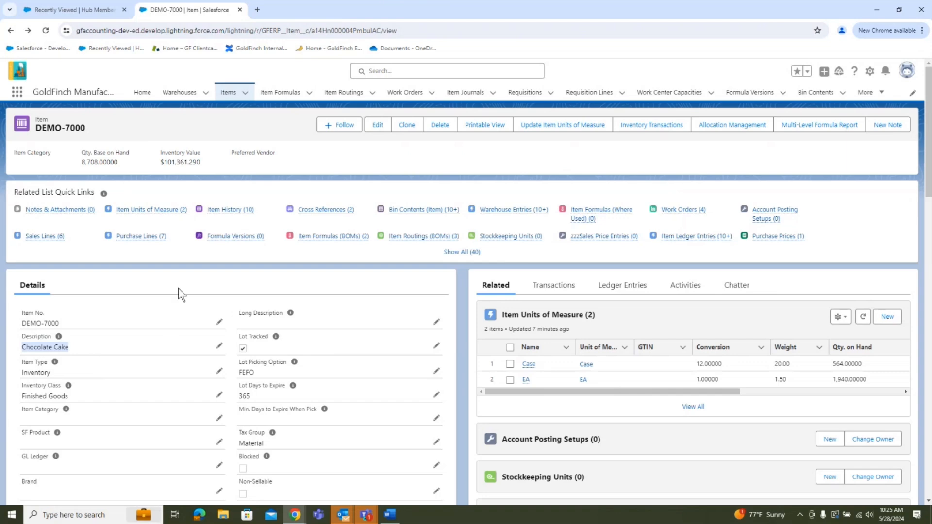
# Start a new work order for output item DEMO-7000 with Case as the unit of measure and a quantity of 12.
pyautogui.click(405, 97)
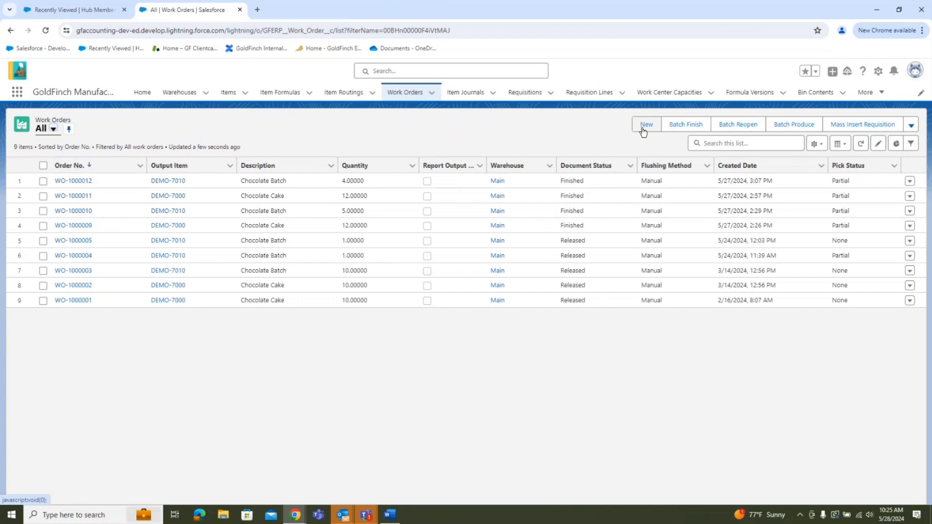
pyautogui.click(642, 127)
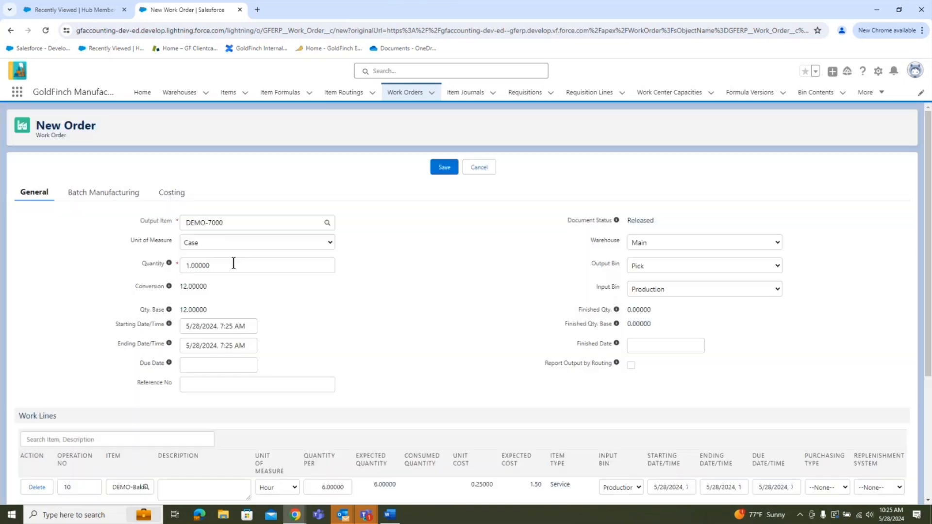
pyautogui.click(215, 241)
pyautogui.click(299, 268)
pyautogui.doubleClick(219, 268)
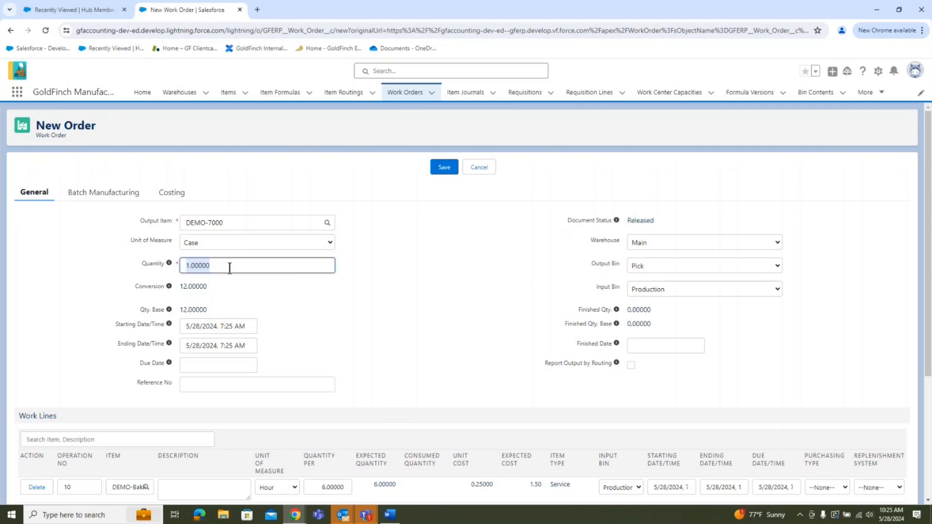
pyautogui.write('12')
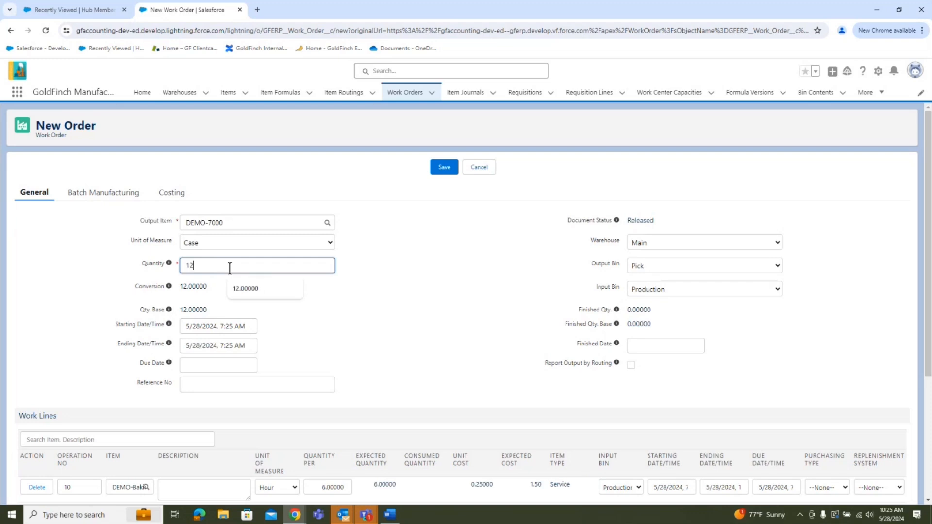
pyautogui.press('Tab')
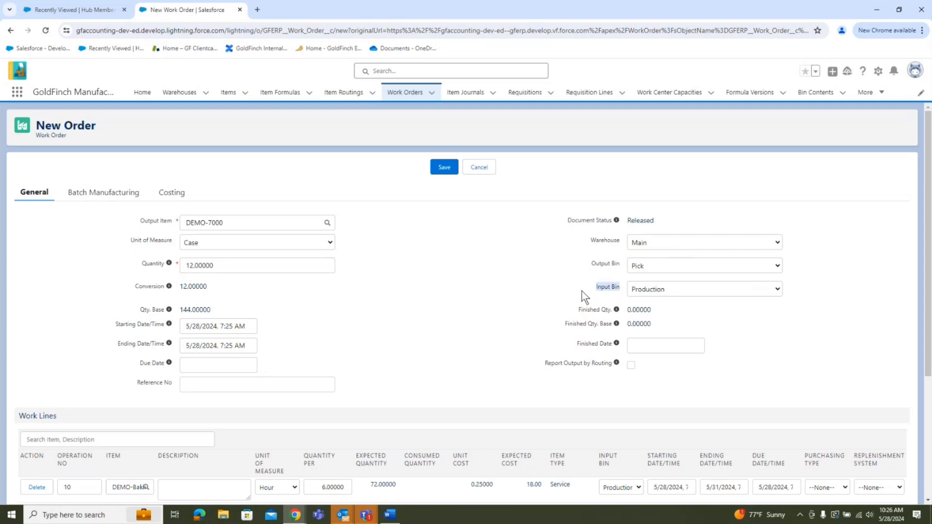
# Review the new work order's routing and component work lines, then save the order.
pyautogui.scroll(-1, 585, 296)
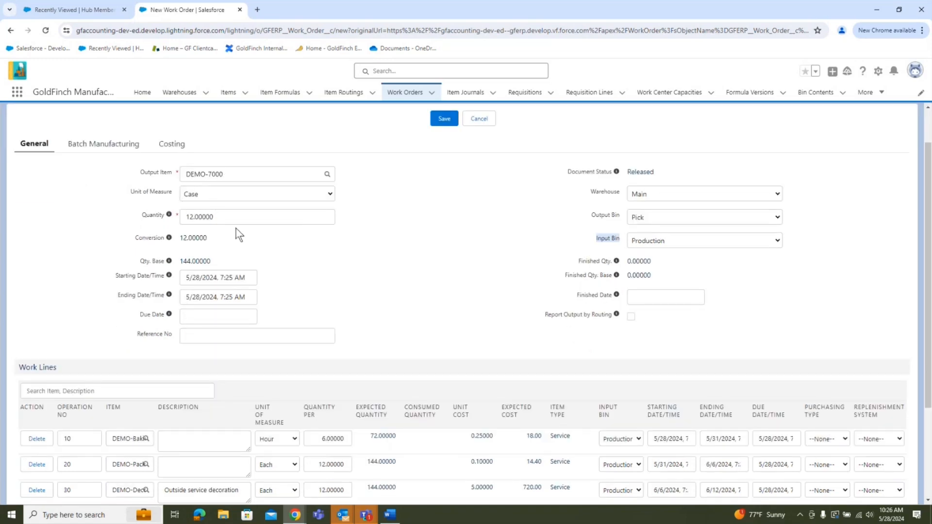
pyautogui.scroll(-2, 337, 250)
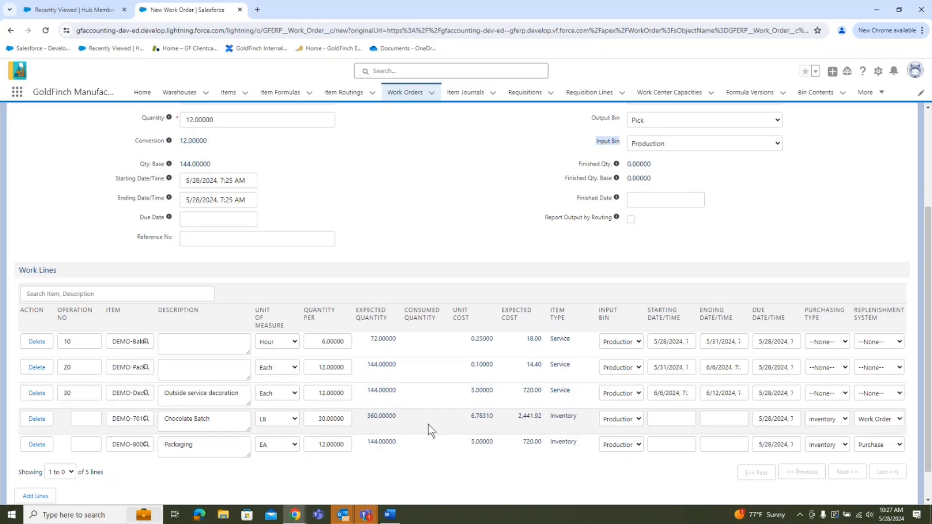
pyautogui.scroll(1, 462, 219)
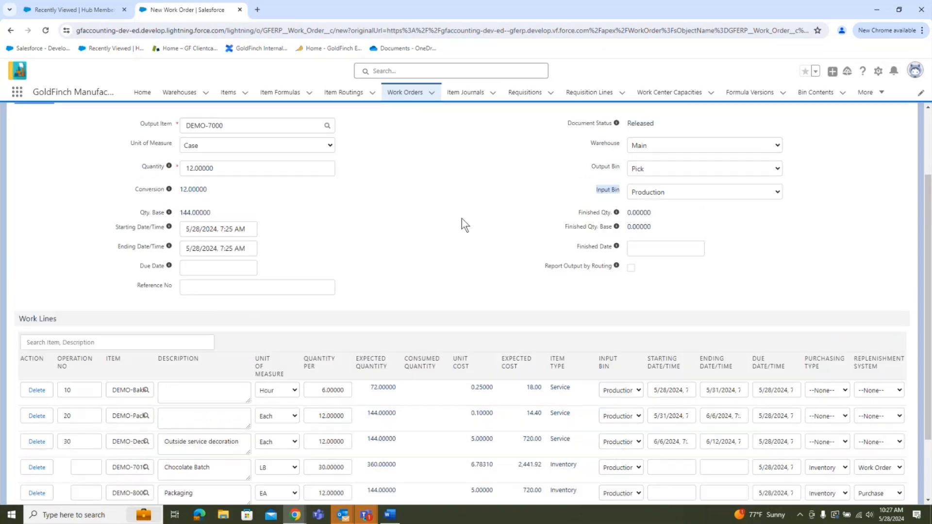
pyautogui.scroll(2, 462, 225)
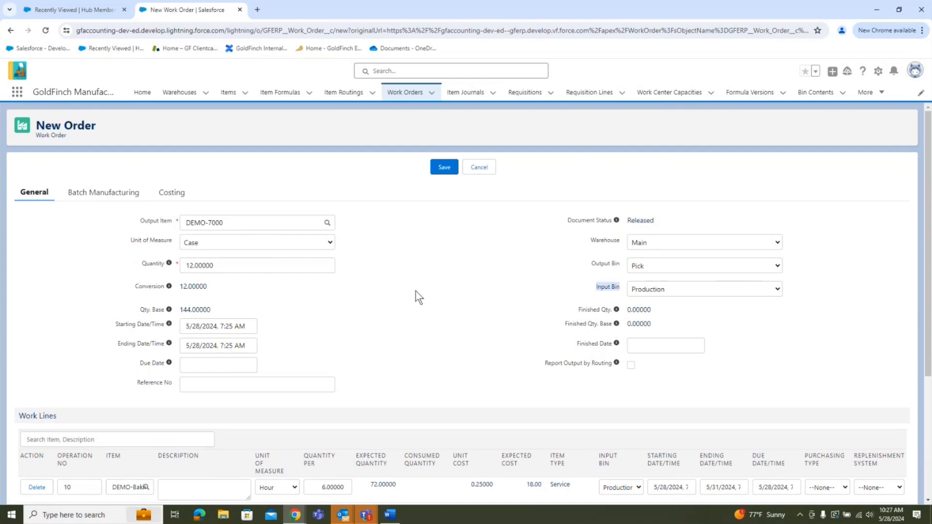
pyautogui.scroll(-1, 228, 214)
pyautogui.scroll(-2, 381, 231)
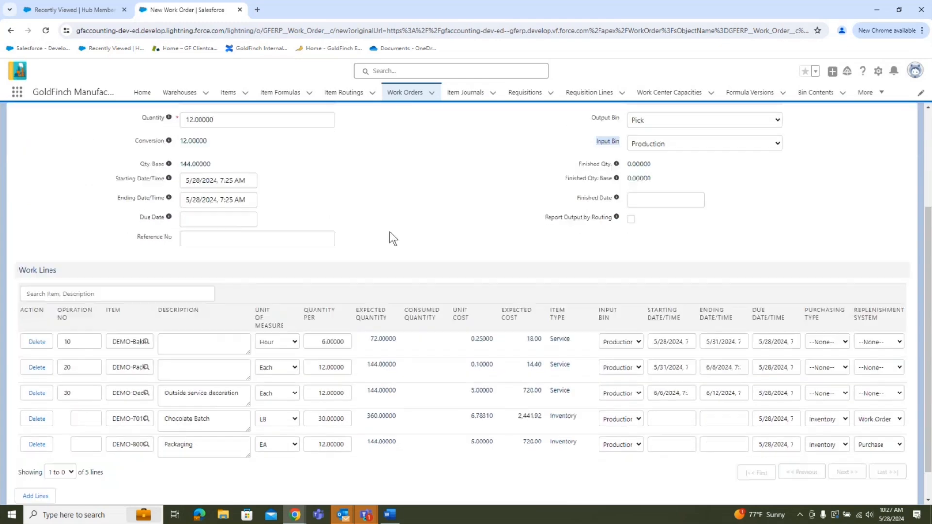
pyautogui.scroll(1, 390, 232)
pyautogui.scroll(2, 390, 238)
pyautogui.click(444, 168)
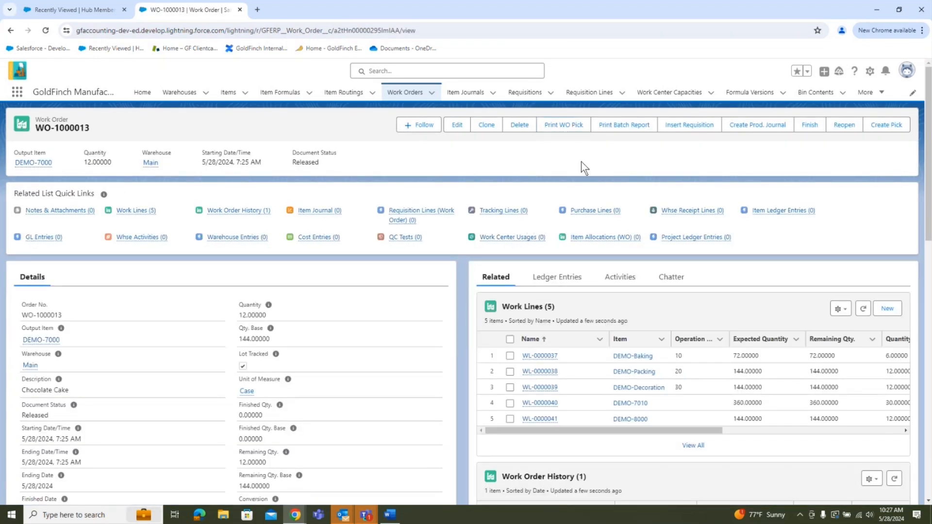
# Generate the work order's pick ticket, check its output item and component availability, and return to the work order record.
pyautogui.click(566, 126)
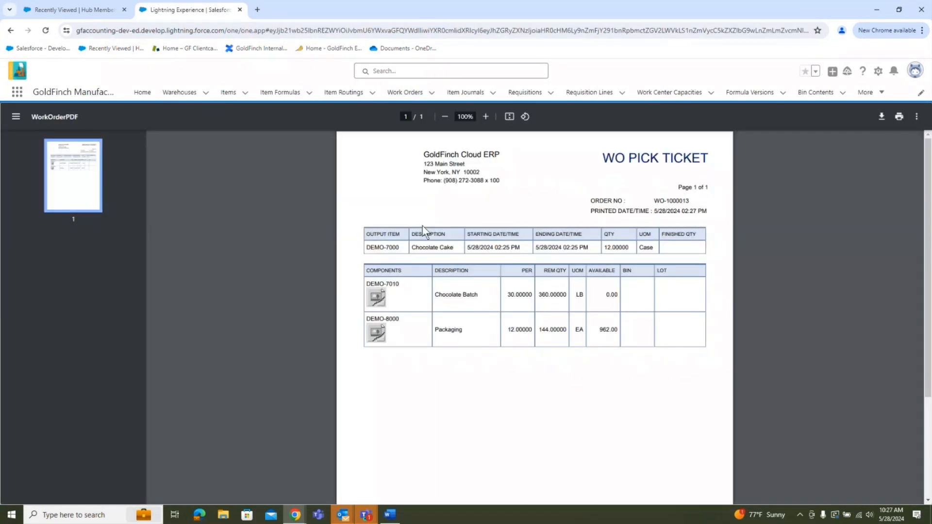
pyautogui.moveTo(372, 248); pyautogui.dragTo(494, 248)
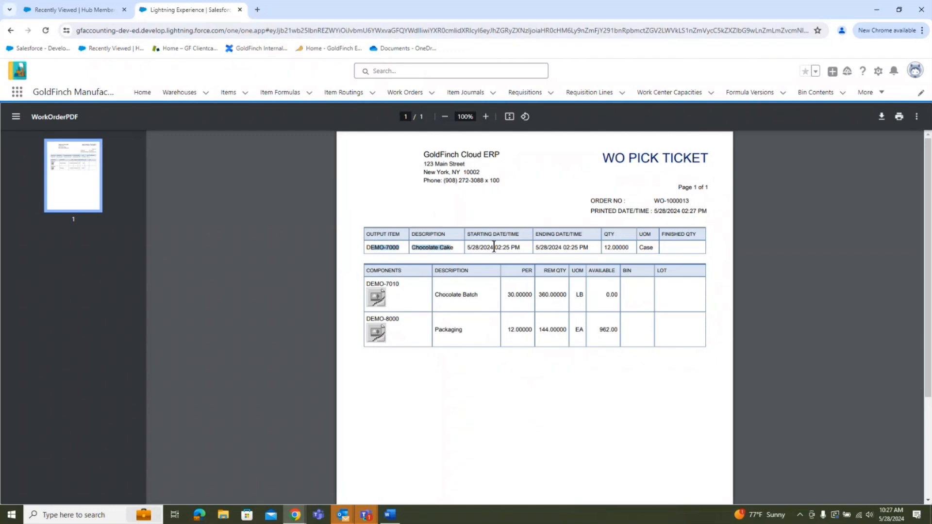
pyautogui.moveTo(434, 294); pyautogui.dragTo(515, 295)
pyautogui.click(555, 306)
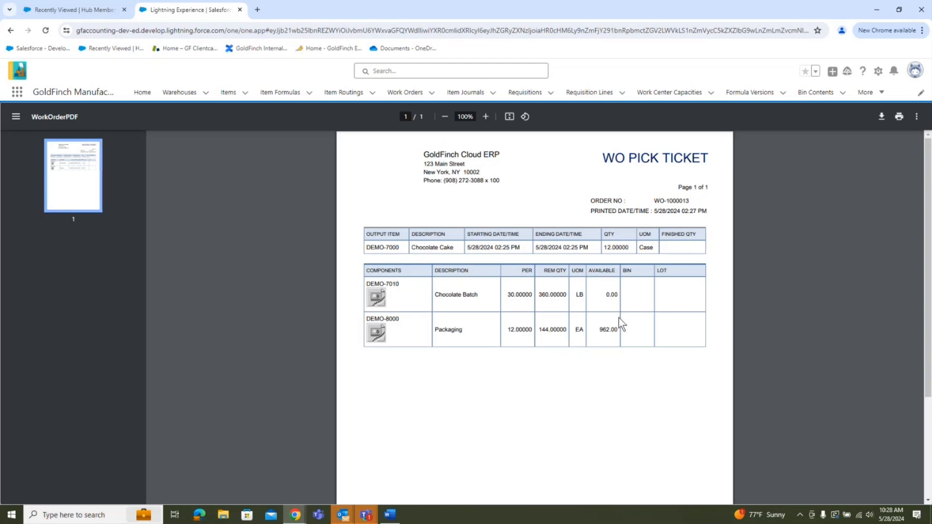
pyautogui.moveTo(600, 293); pyautogui.dragTo(624, 295)
pyautogui.moveTo(432, 295); pyautogui.dragTo(493, 292)
pyautogui.click(10, 31)
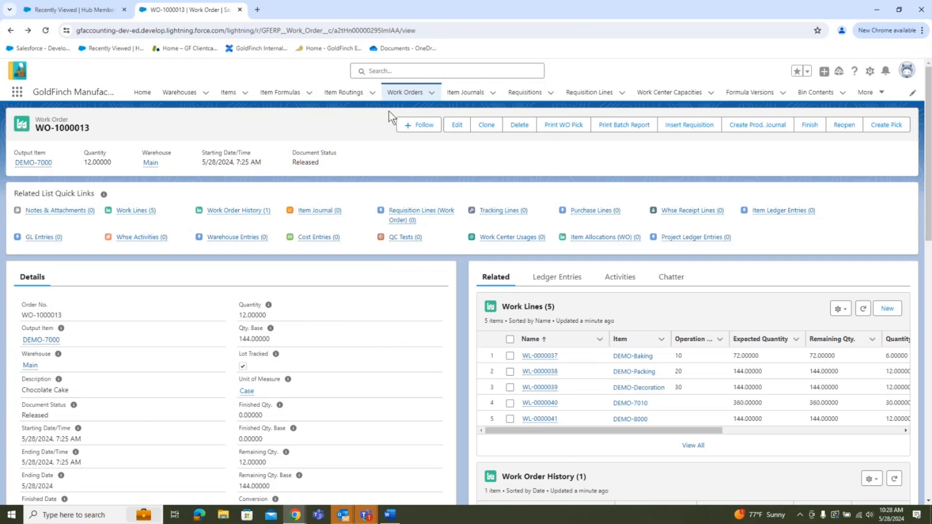
# Start a new work order for output item DEMO-7010 (Chocolate Batch) with Batch as the unit of measure and a quantity of 4.
pyautogui.click(403, 94)
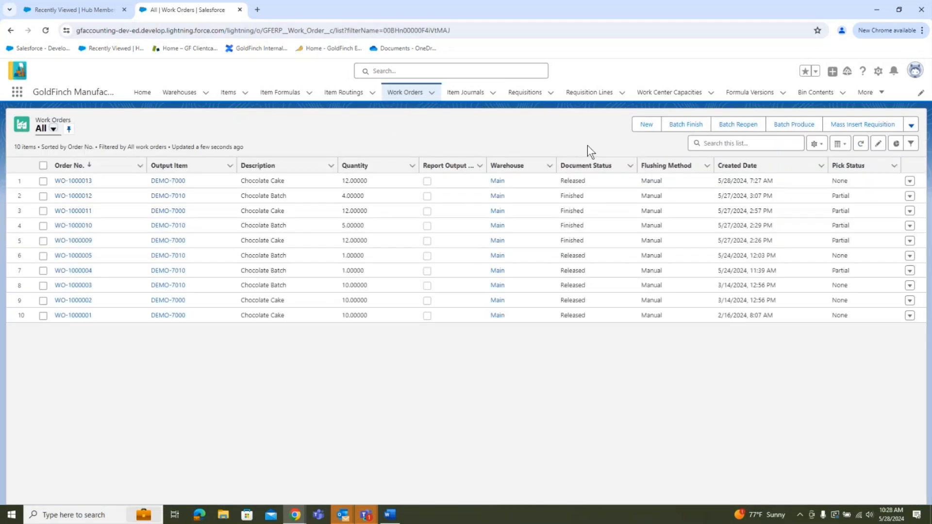
pyautogui.click(649, 127)
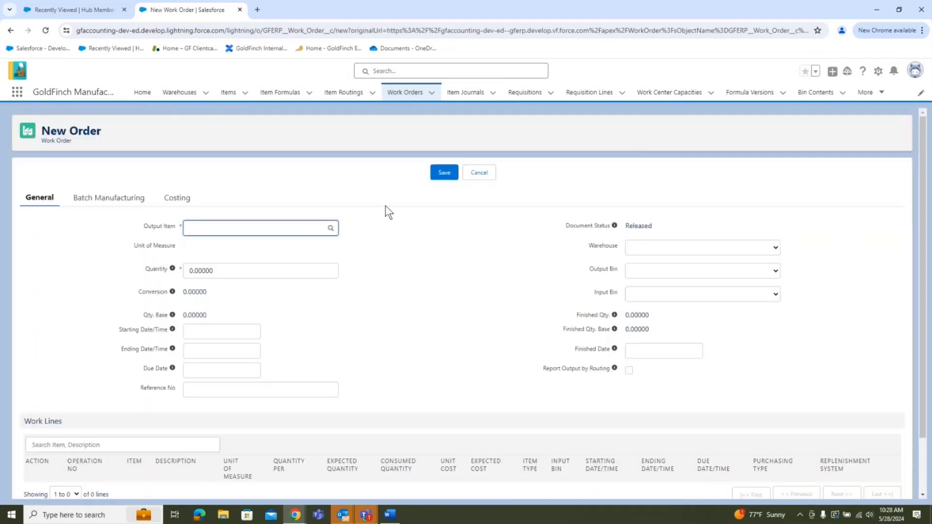
pyautogui.write('demo-7000 (Chocolate Cake')
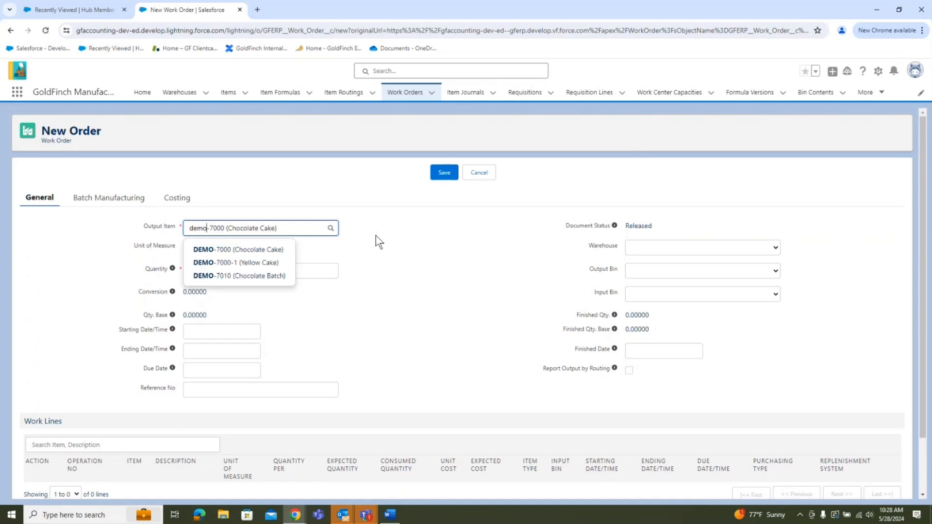
pyautogui.click(234, 276)
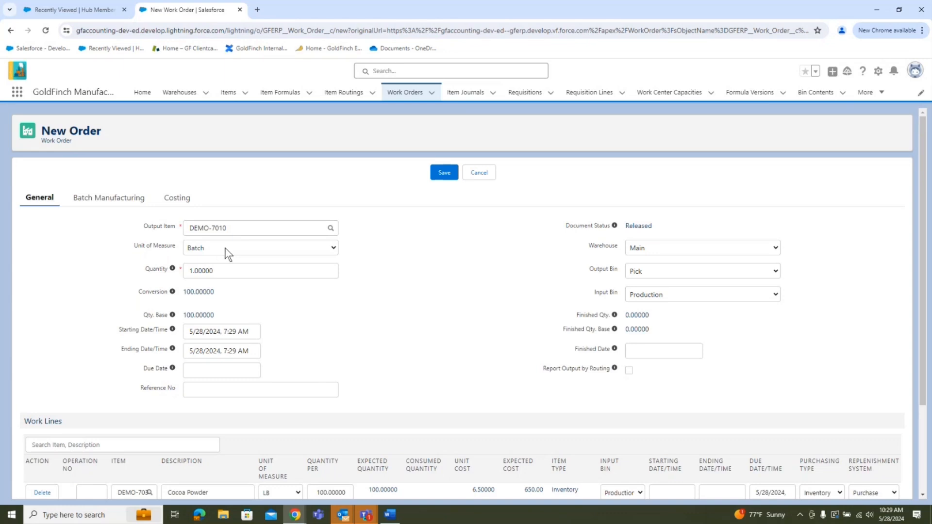
pyautogui.click(223, 272)
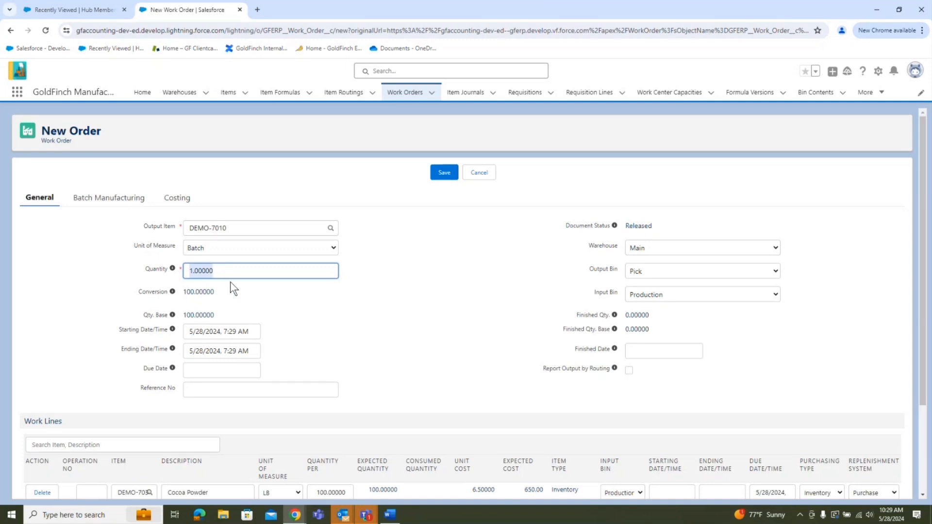
pyautogui.write('4')
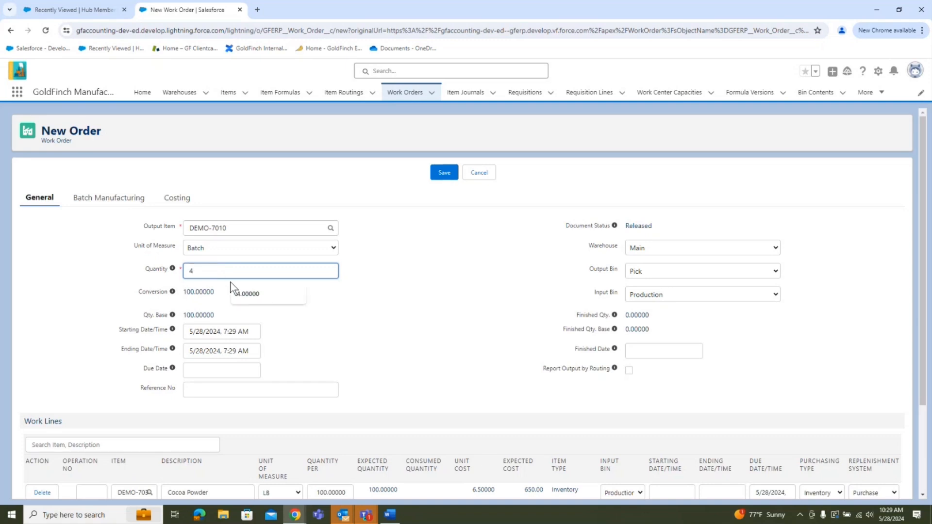
pyautogui.click(230, 281)
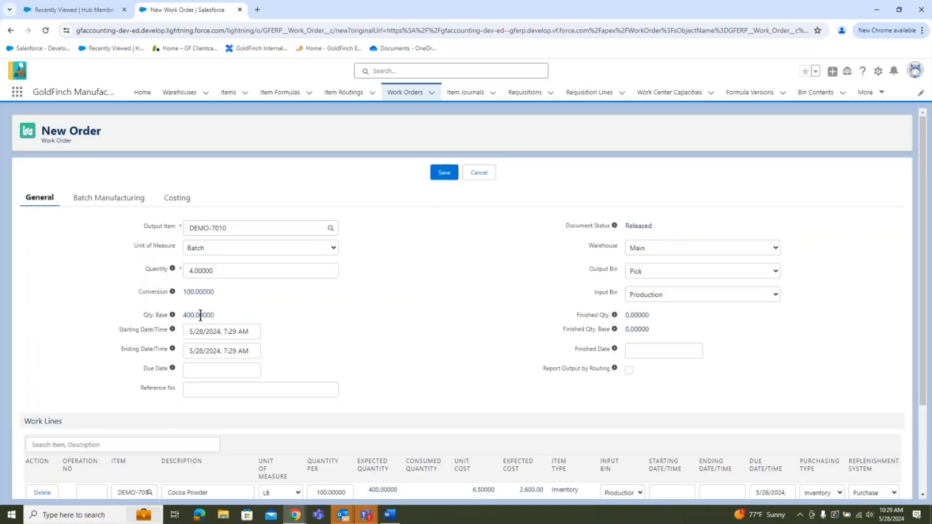
pyautogui.moveTo(185, 314); pyautogui.dragTo(228, 320)
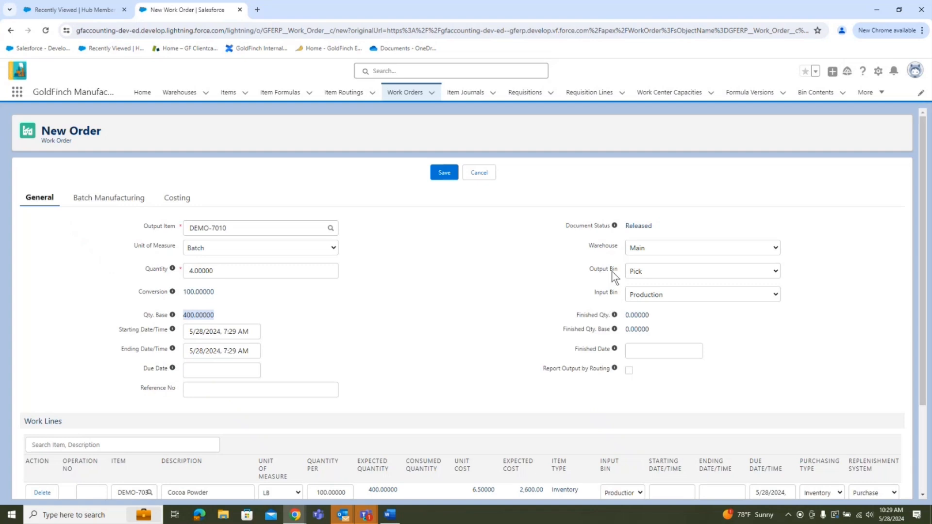
# Set the work order's output bin to Production, review its component work lines and save the order.
pyautogui.click(671, 271)
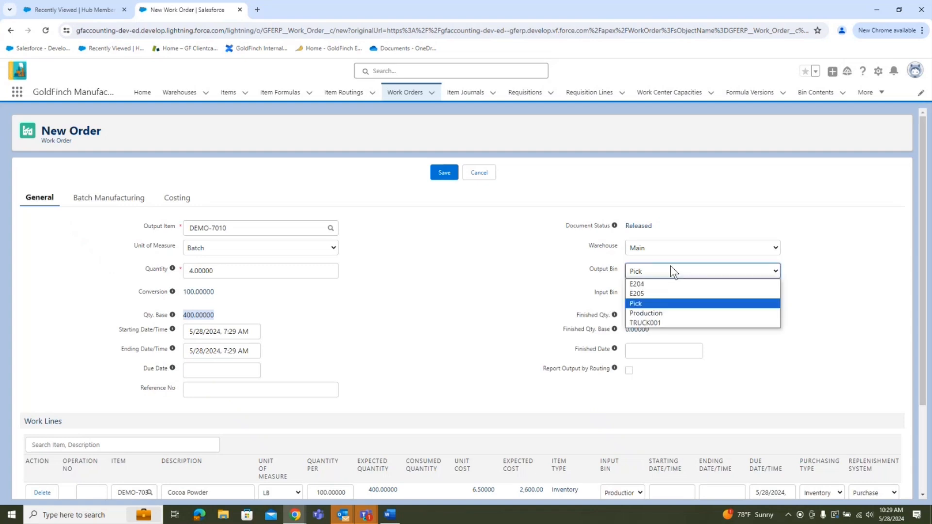
pyautogui.click(648, 312)
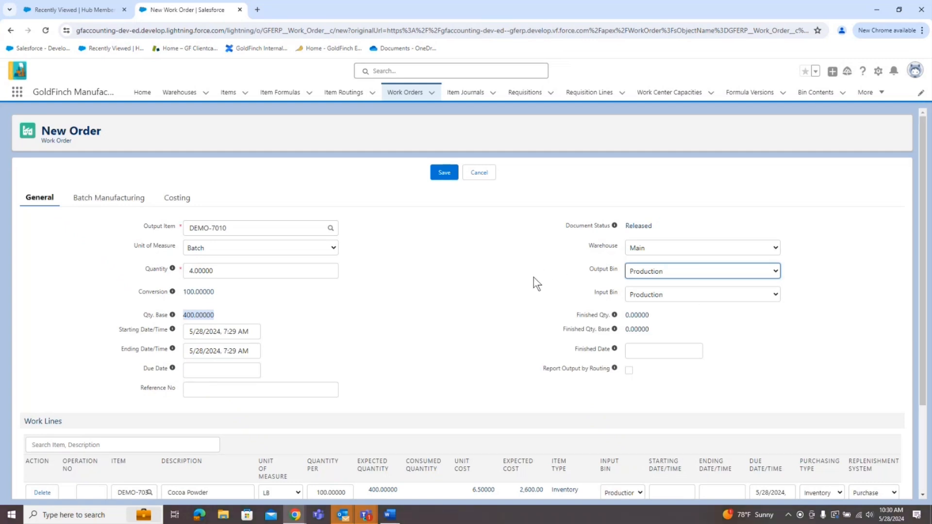
pyautogui.scroll(-2, 453, 310)
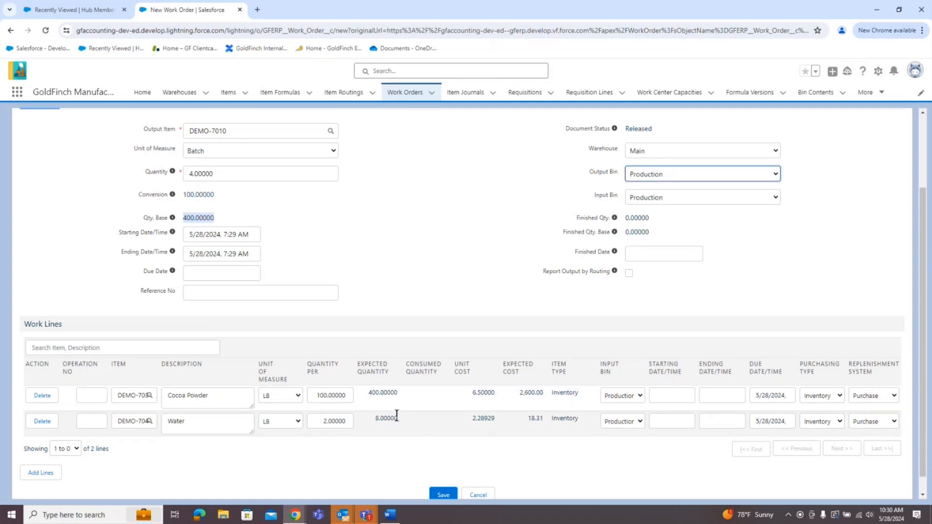
pyautogui.click(444, 495)
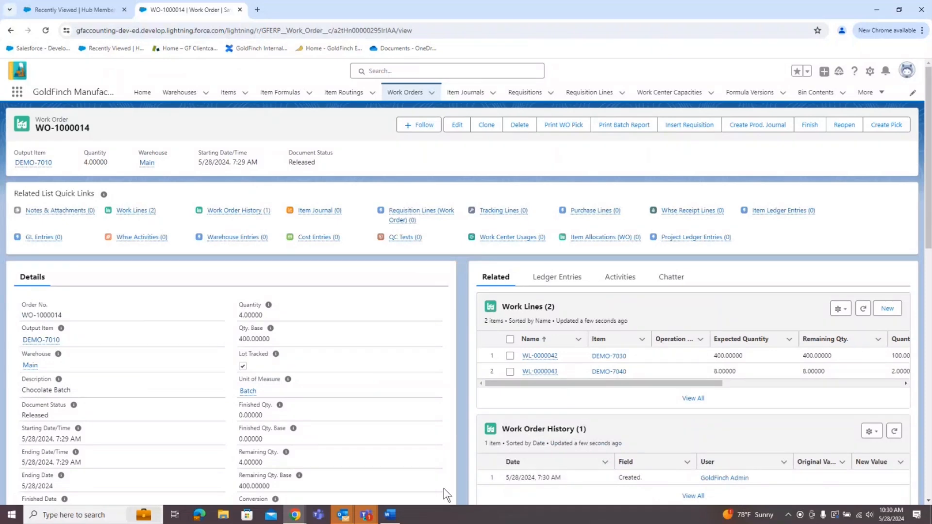
# Generate the Chocolate Batch work order's pick ticket, check each component's remaining and available quantities, and return to the work order record.
pyautogui.click(568, 129)
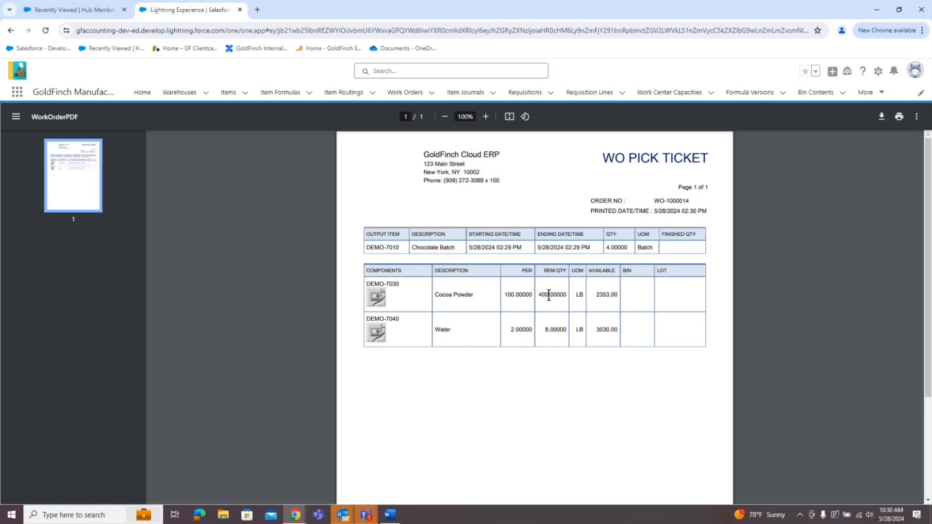
pyautogui.doubleClick(549, 295)
pyautogui.doubleClick(551, 329)
pyautogui.doubleClick(598, 294)
pyautogui.doubleClick(597, 331)
pyautogui.click(11, 34)
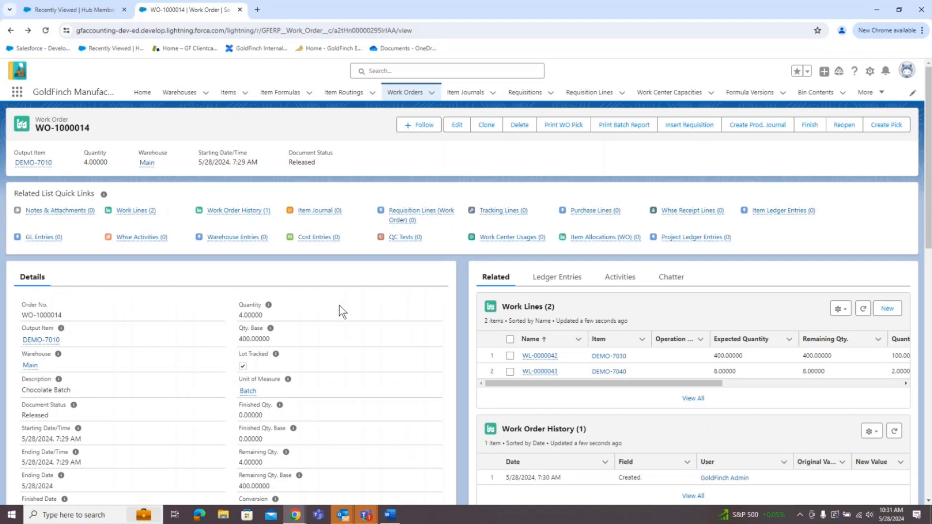
# Create and save a production journal from the Chocolate Batch work order, and reopen it for editing to review its output and consumption lines.
pyautogui.click(748, 132)
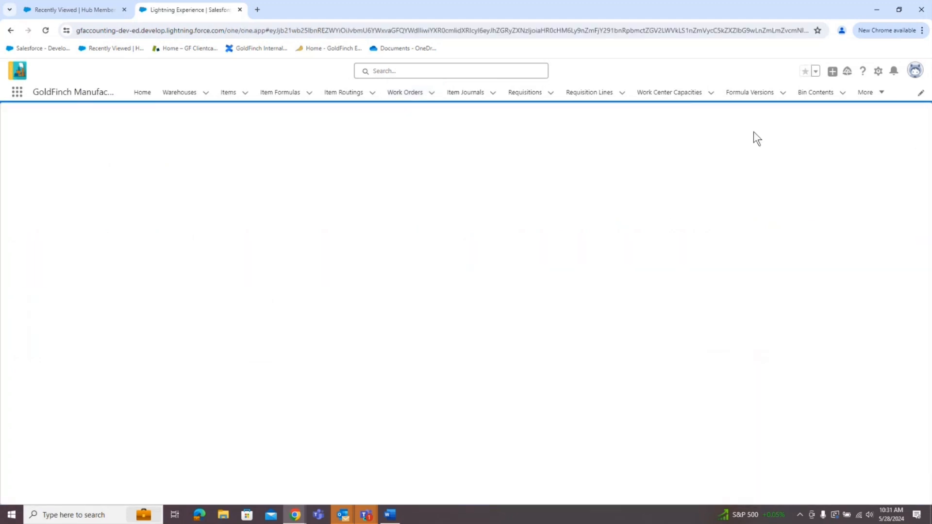
pyautogui.click(430, 174)
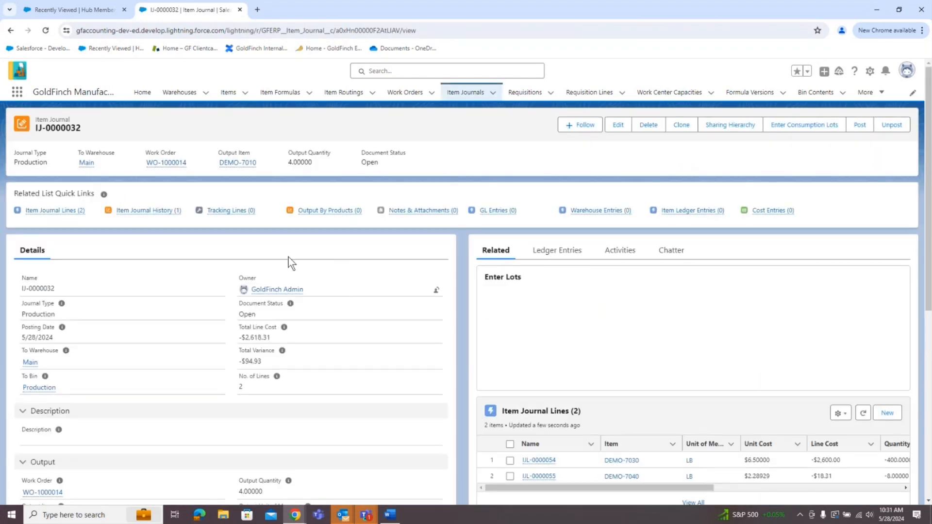
pyautogui.click(618, 126)
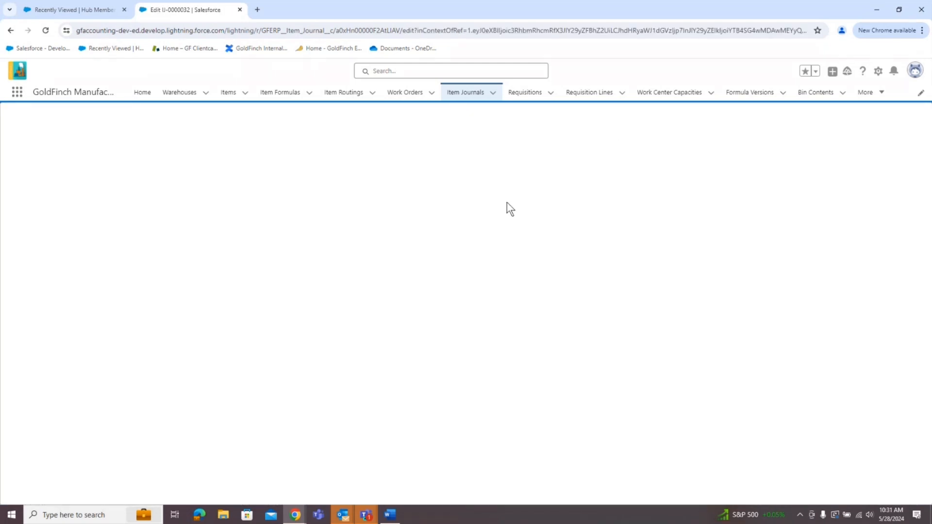
pyautogui.scroll(-1, 438, 270)
pyautogui.click(424, 223)
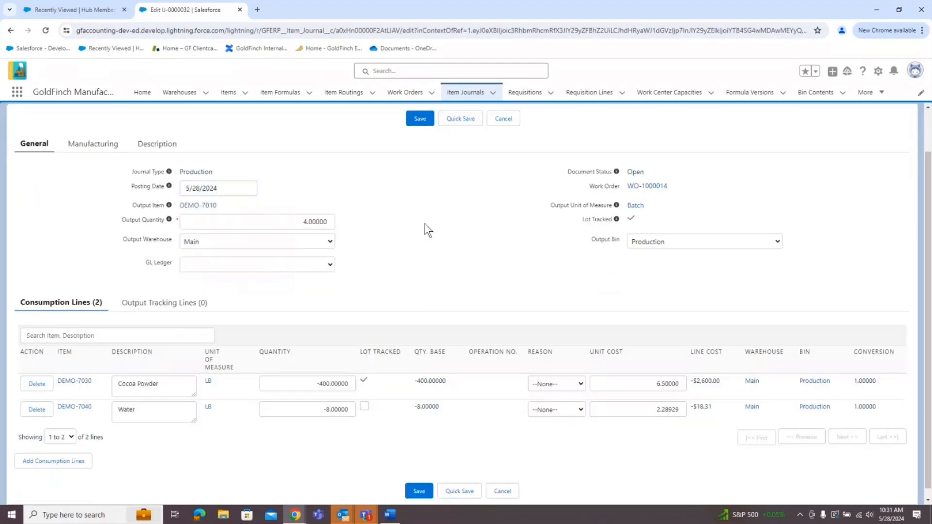
pyautogui.scroll(-1, 398, 226)
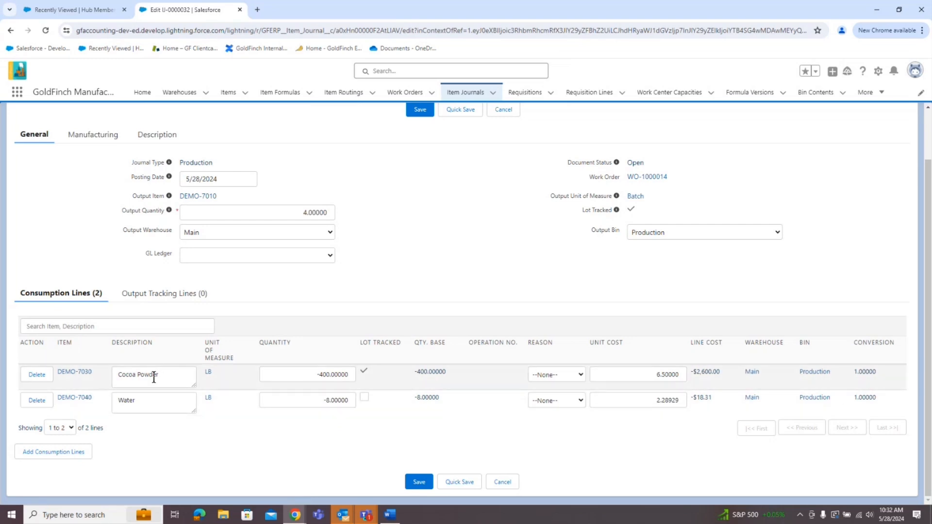
# Set the Cocoa Powder consumption quantity to -405 and save the production journal.
pyautogui.click(303, 375)
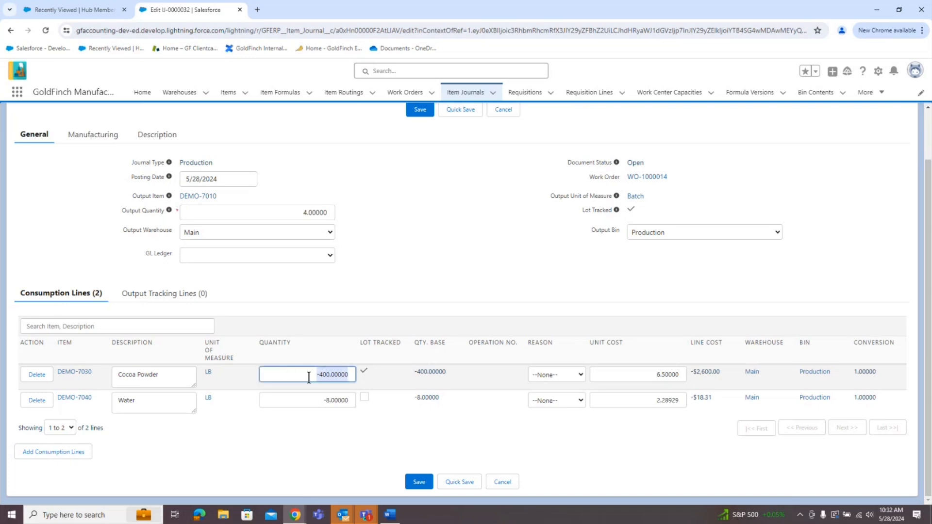
pyautogui.write('-405')
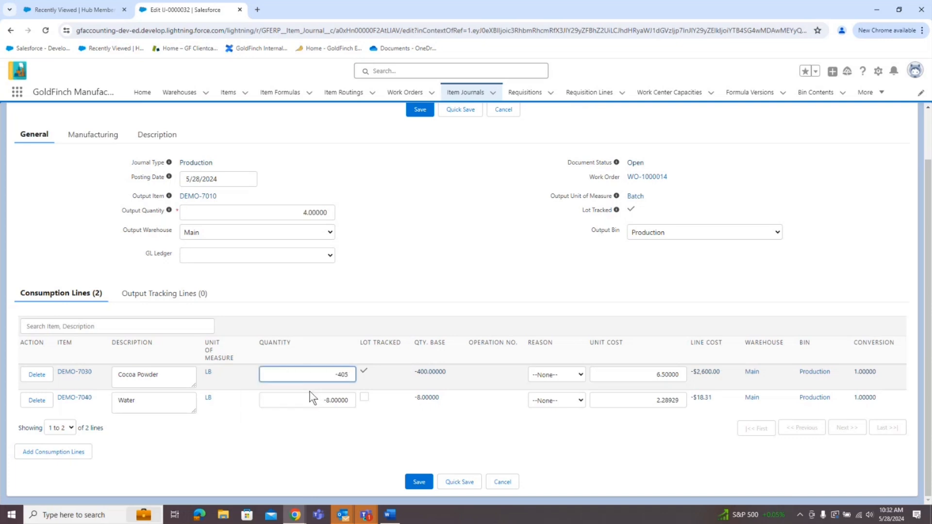
pyautogui.click(311, 401)
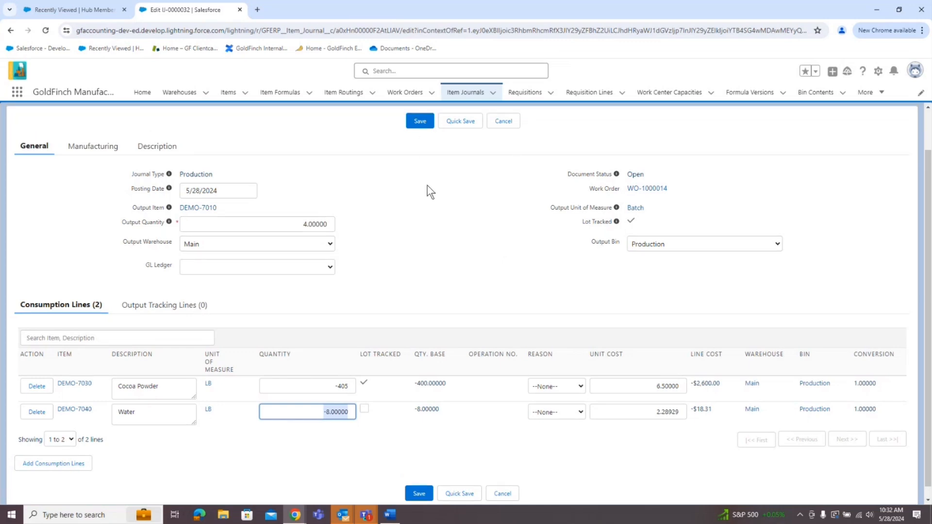
pyautogui.scroll(1, 429, 191)
pyautogui.click(419, 159)
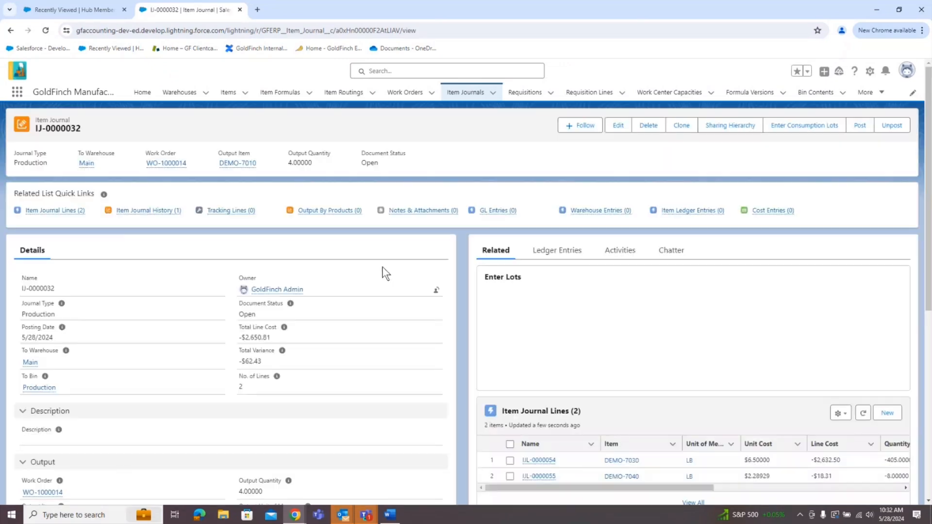
# Review the journal's output details, then assign consumption lot 665988 with quantity -405 to the Cocoa Powder line and save.
pyautogui.scroll(-4, 418, 287)
pyautogui.scroll(1, 416, 286)
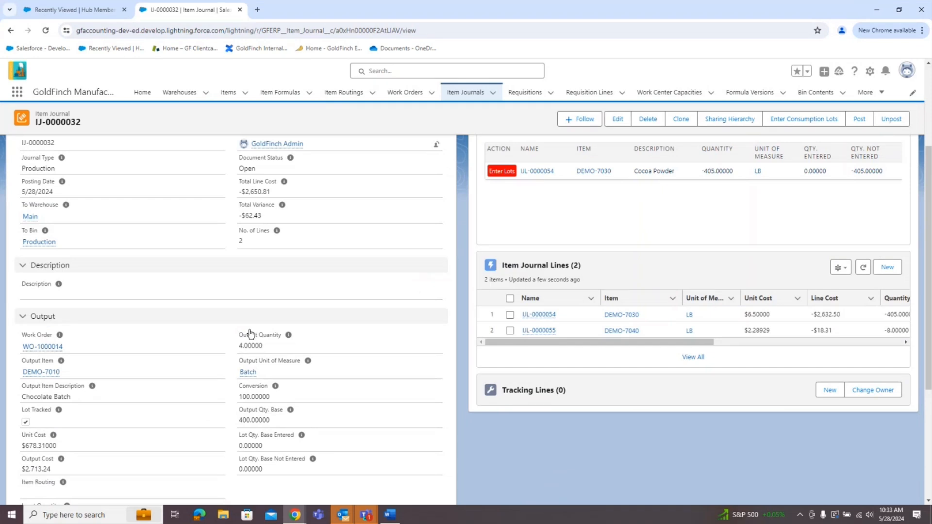
pyautogui.scroll(3, 665, 241)
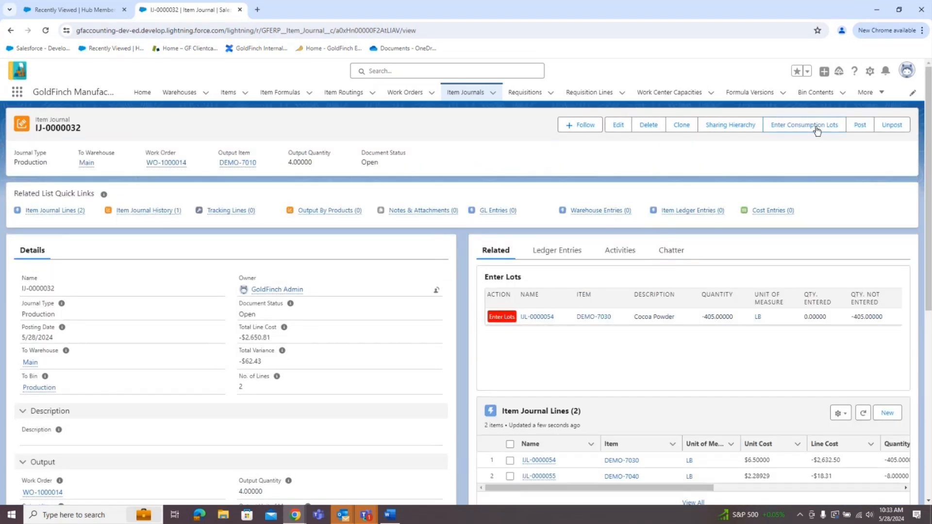
pyautogui.click(798, 127)
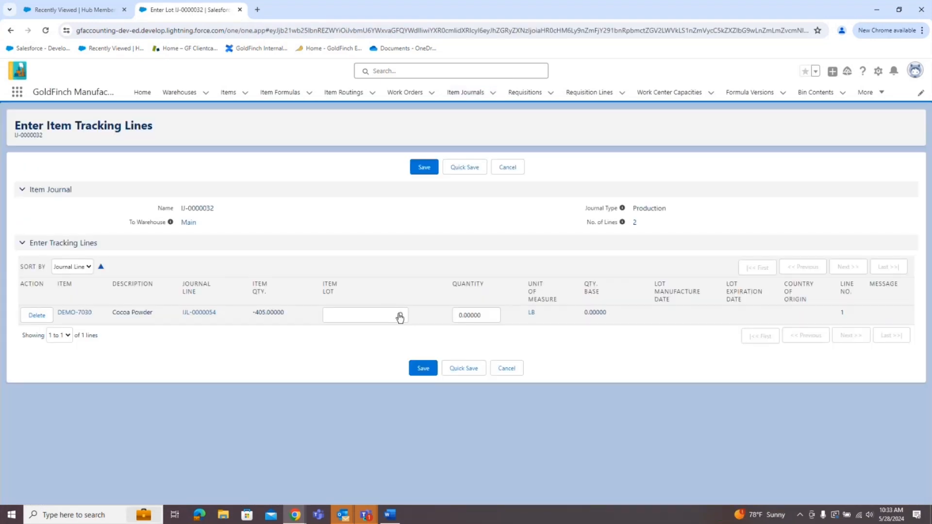
pyautogui.click(401, 316)
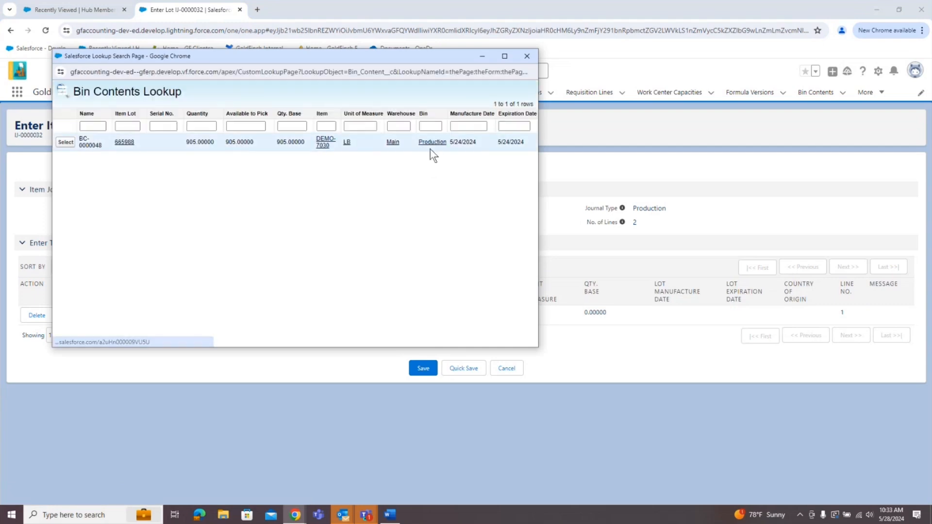
pyautogui.click(66, 144)
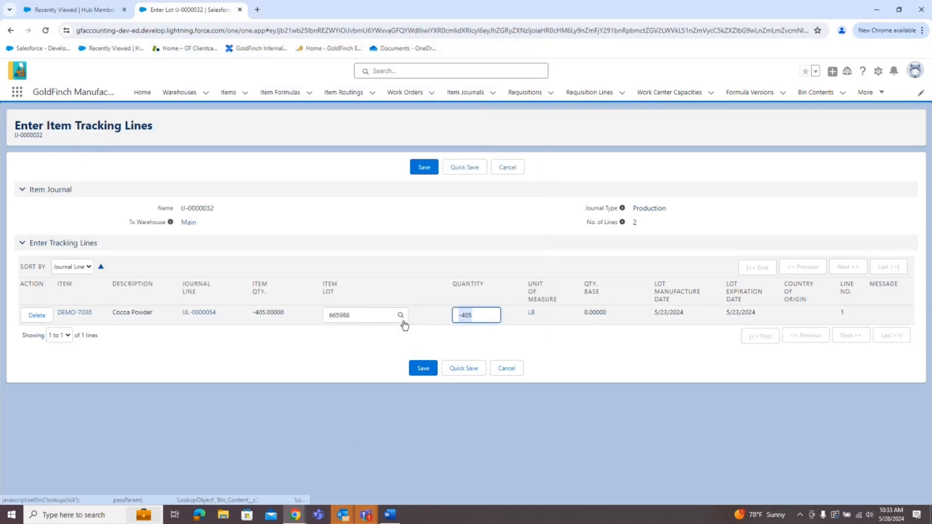
pyautogui.click(427, 372)
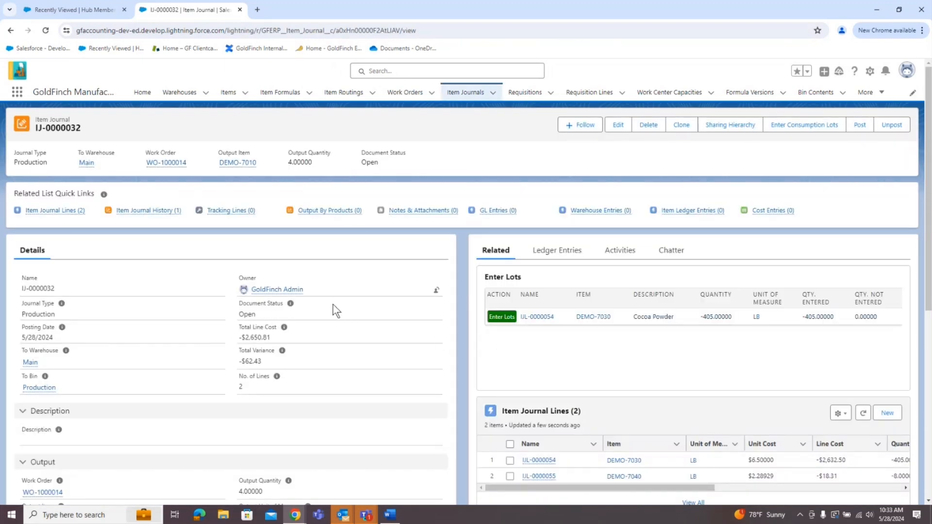
# Edit the production journal and add an output tracking line for DEMO-7010 with lot 998877 and a quantity of 400 LB.
pyautogui.click(619, 126)
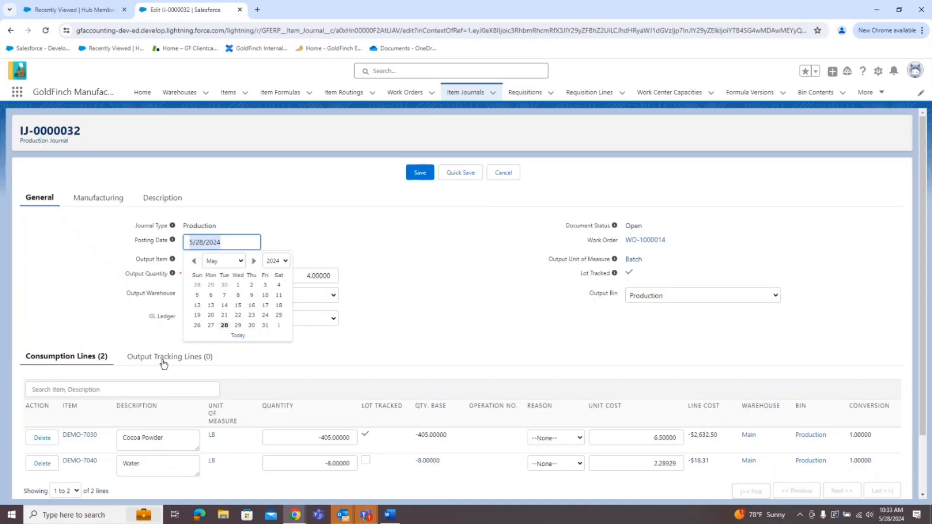
pyautogui.click(163, 359)
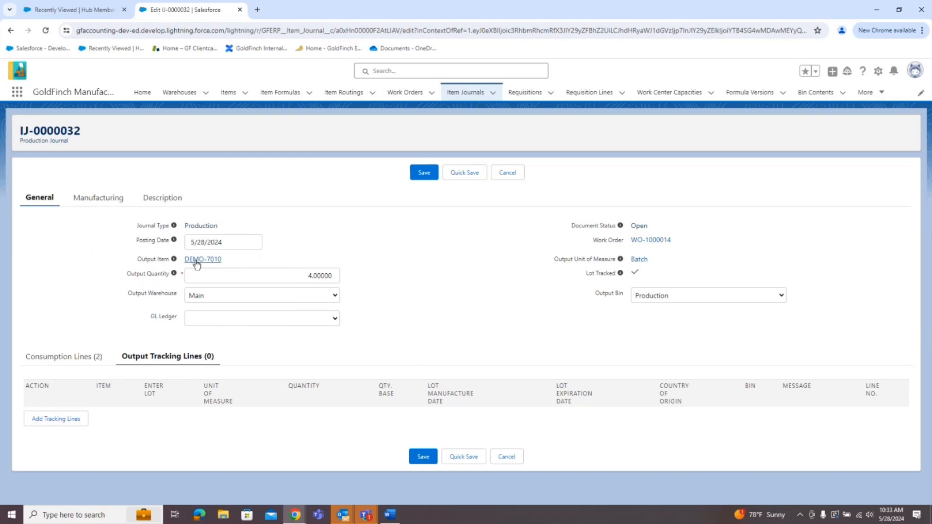
pyautogui.click(55, 418)
pyautogui.click(162, 417)
pyautogui.write('998877')
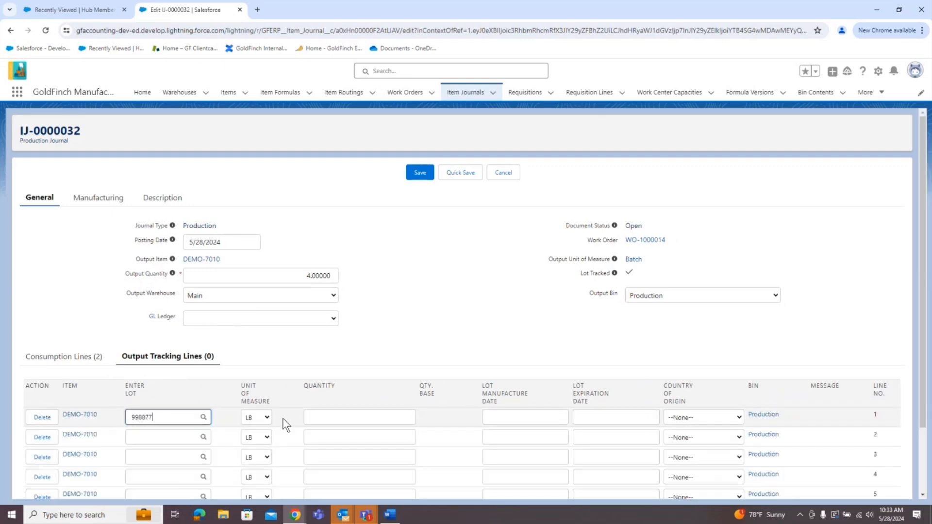
pyautogui.click(318, 418)
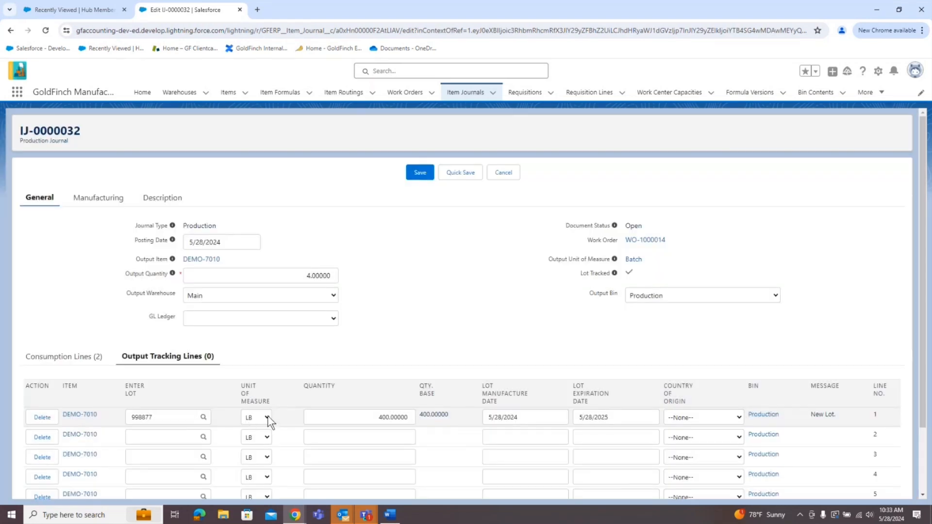
pyautogui.click(267, 417)
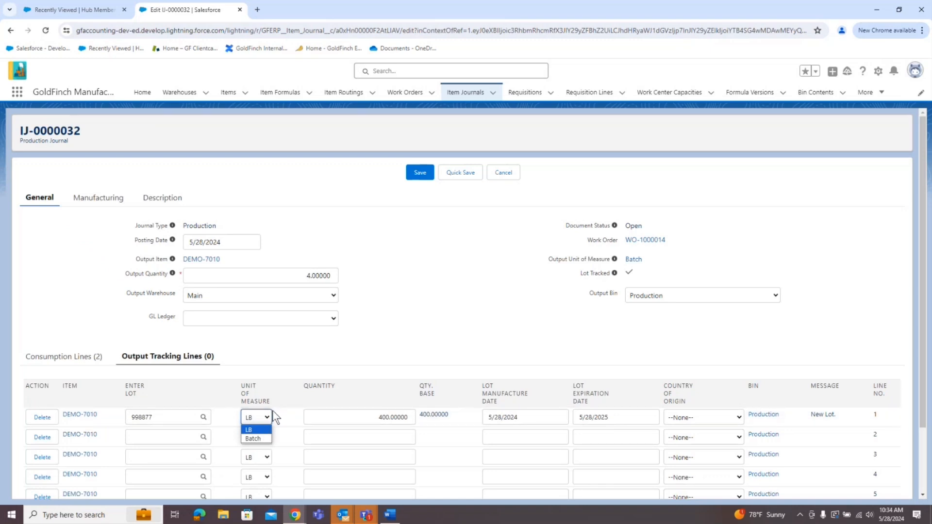
pyautogui.click(355, 420)
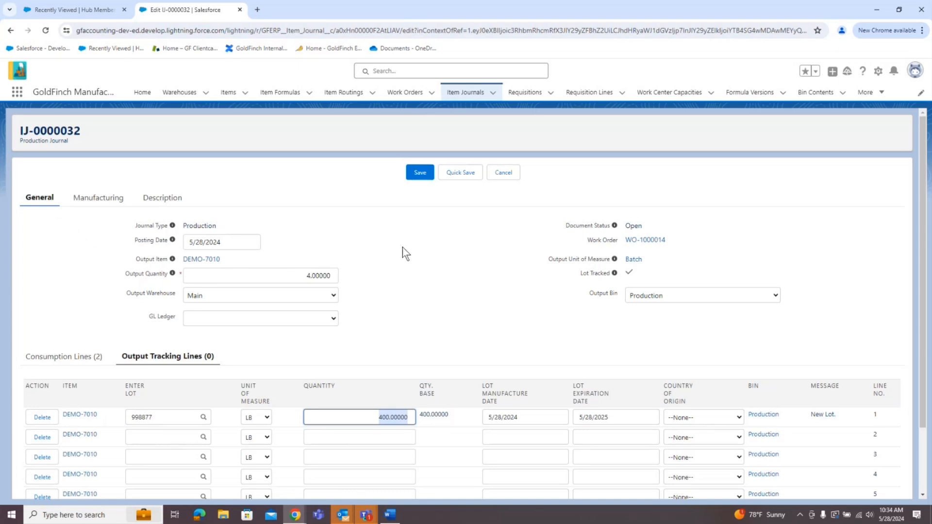
# Save the production journal with its output lot and post the item journal.
pyautogui.click(417, 174)
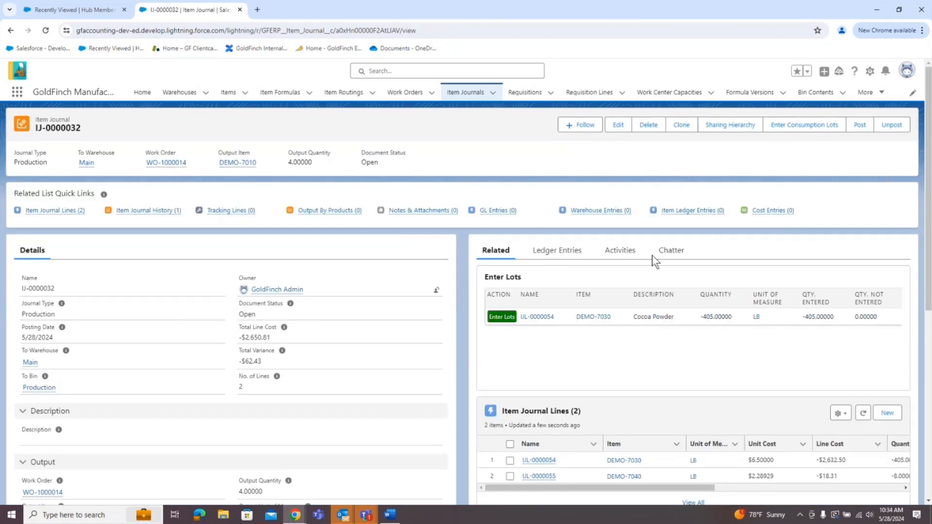
pyautogui.click(860, 130)
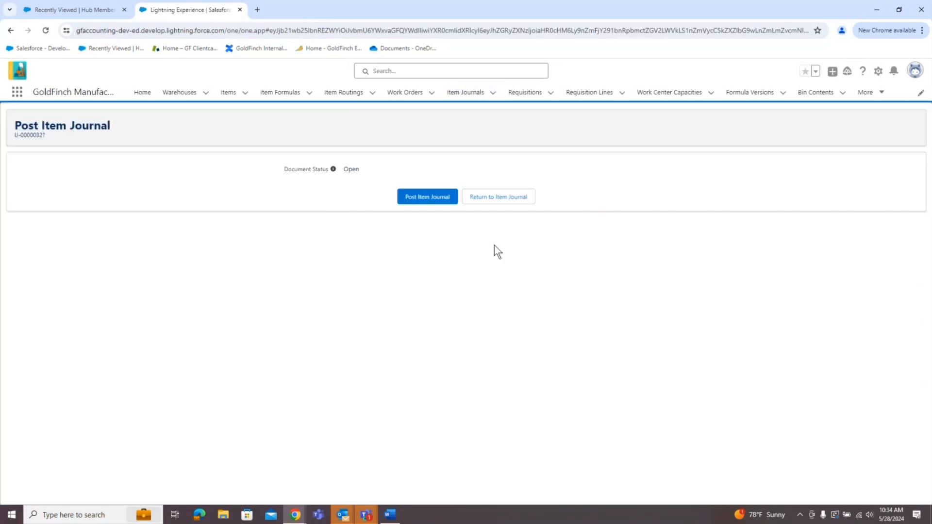
pyautogui.click(416, 199)
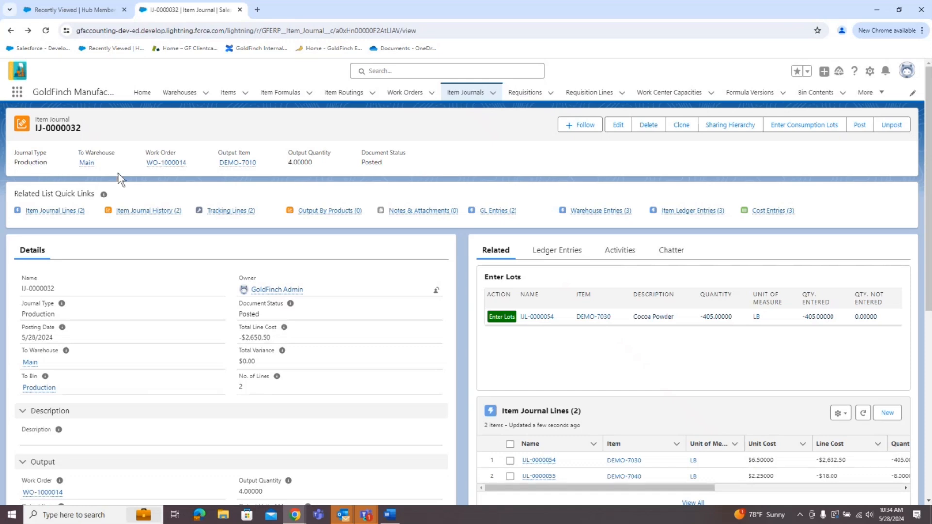
# Examine the posted journal's full list of item ledger entries for quantities, lots and costs, and return to the journal.
pyautogui.click(557, 250)
pyautogui.scroll(-1, 712, 287)
pyautogui.scroll(-1, 712, 287)
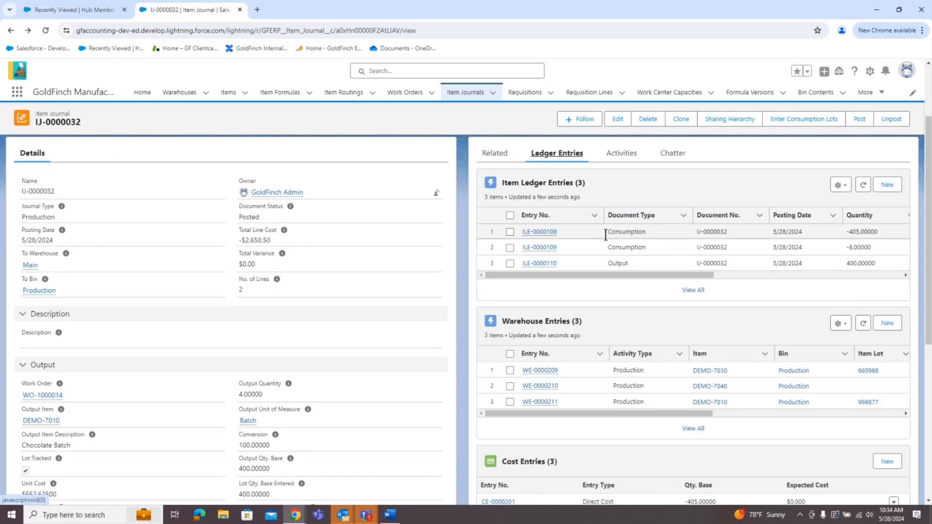
pyautogui.click(688, 292)
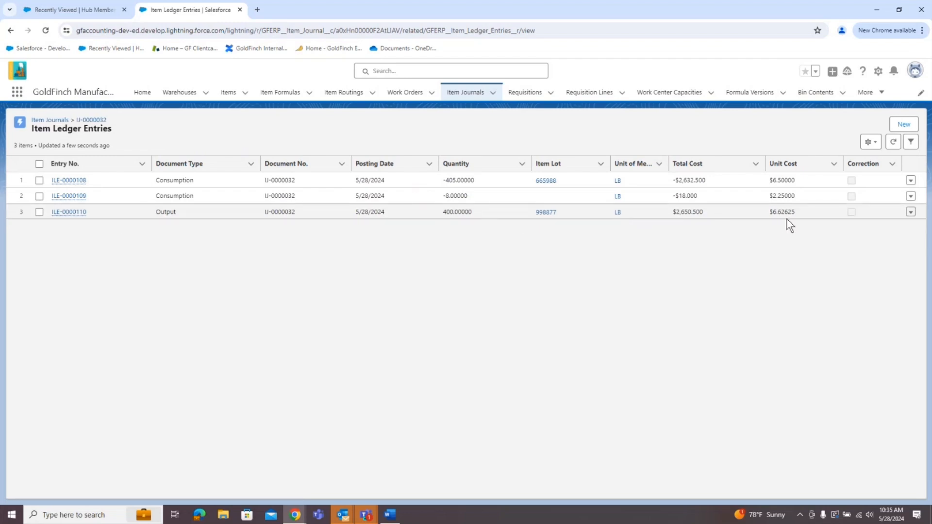
pyautogui.click(11, 30)
# Review the posted journal's cost entries and full list of GL entries, and return to the journal.
pyautogui.scroll(-4, 756, 387)
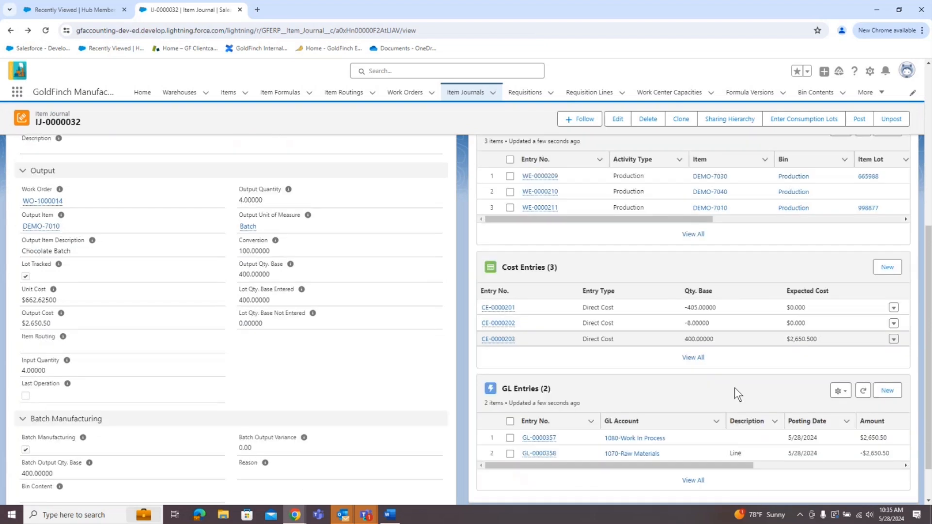
pyautogui.scroll(-1, 735, 388)
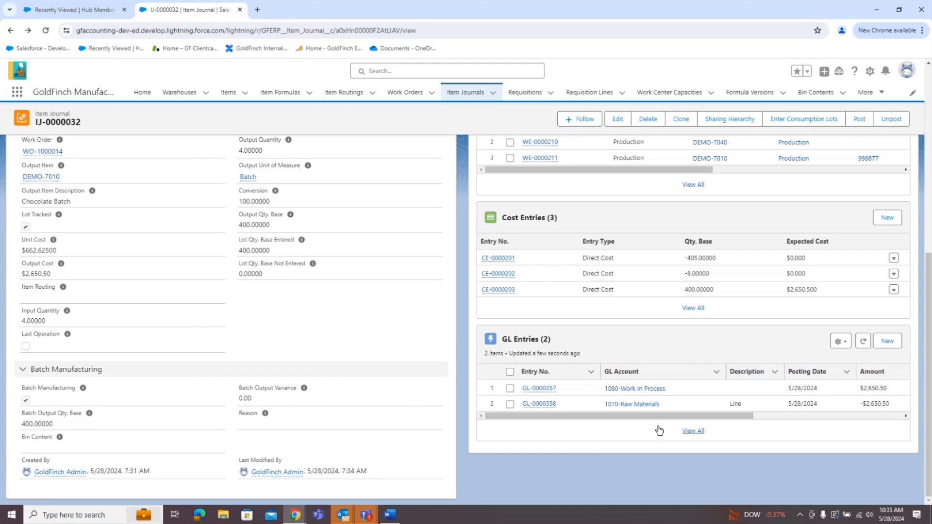
pyautogui.click(692, 430)
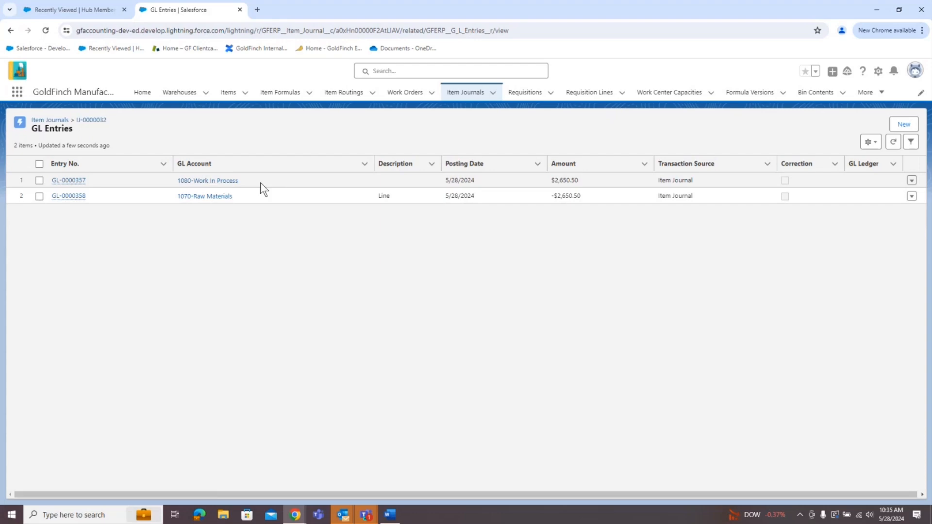
pyautogui.click(12, 31)
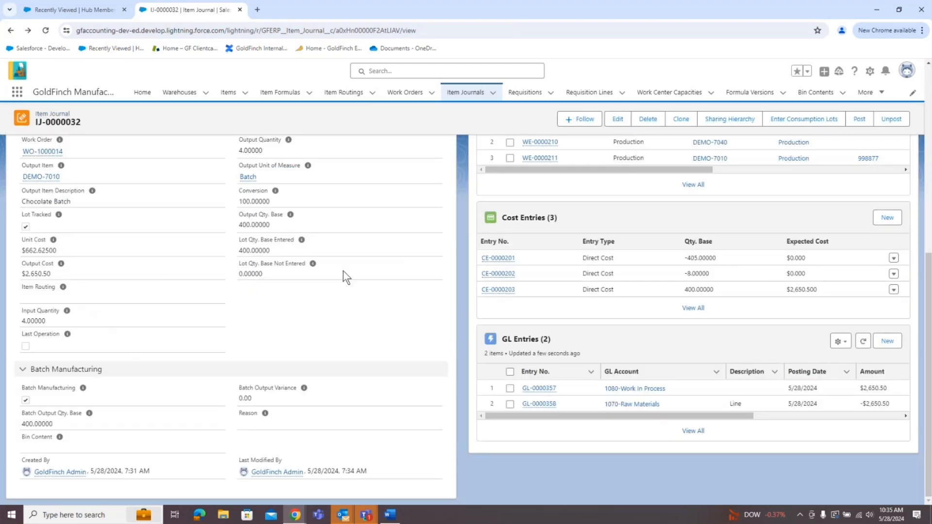
# Open the Chocolate Batch work order from the journal and examine its finished and remaining quantities and its item journal's details.
pyautogui.scroll(3, 343, 272)
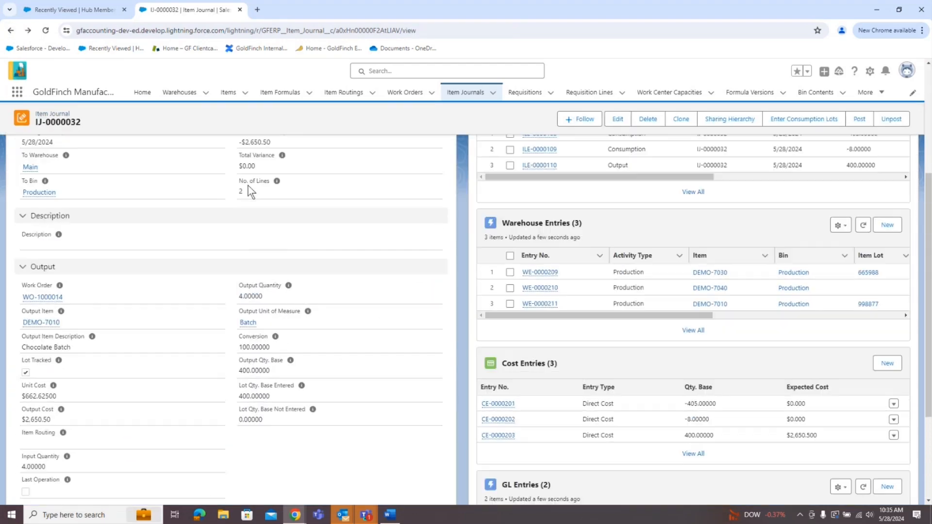
pyautogui.scroll(1, 249, 185)
pyautogui.scroll(-1, 249, 186)
pyautogui.moveTo(42, 301)
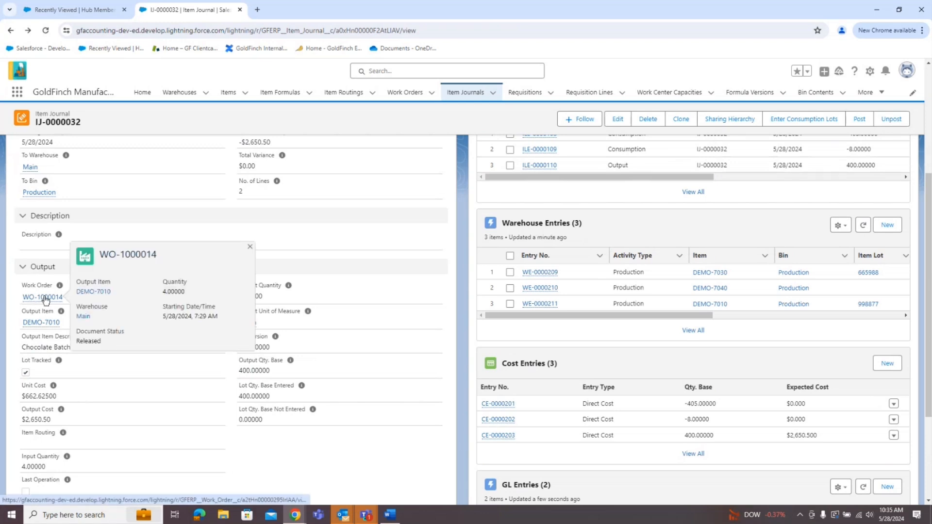
pyautogui.click(46, 299)
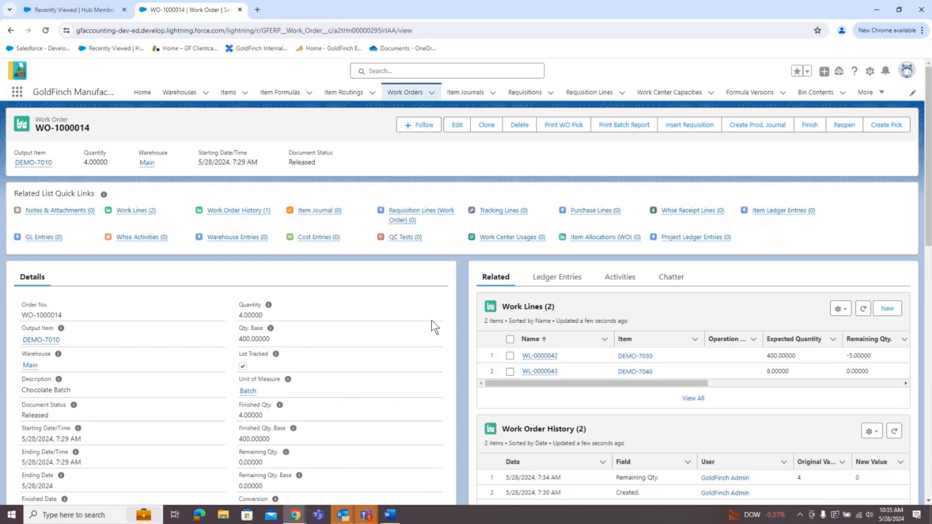
pyautogui.scroll(-4, 433, 312)
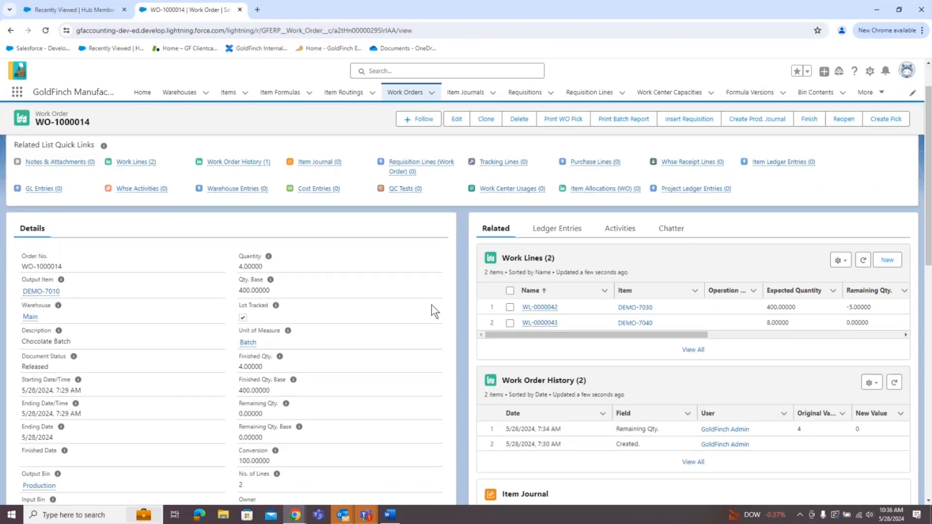
pyautogui.scroll(-1, 486, 306)
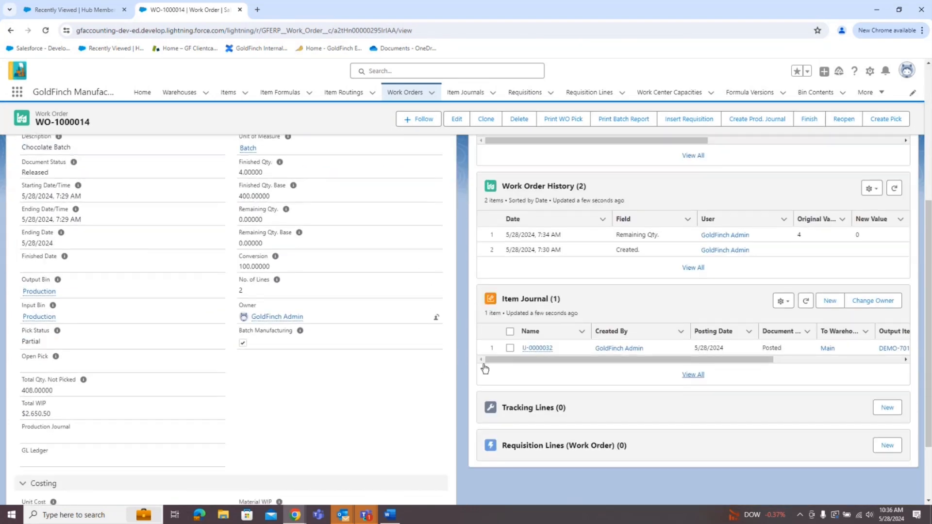
pyautogui.moveTo(685, 363); pyautogui.dragTo(815, 362)
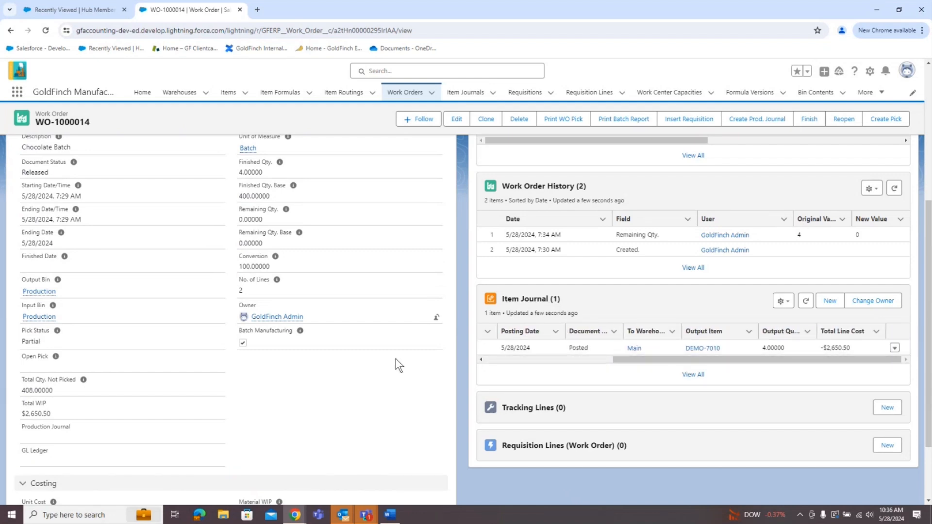
pyautogui.moveTo(657, 361); pyautogui.dragTo(508, 362)
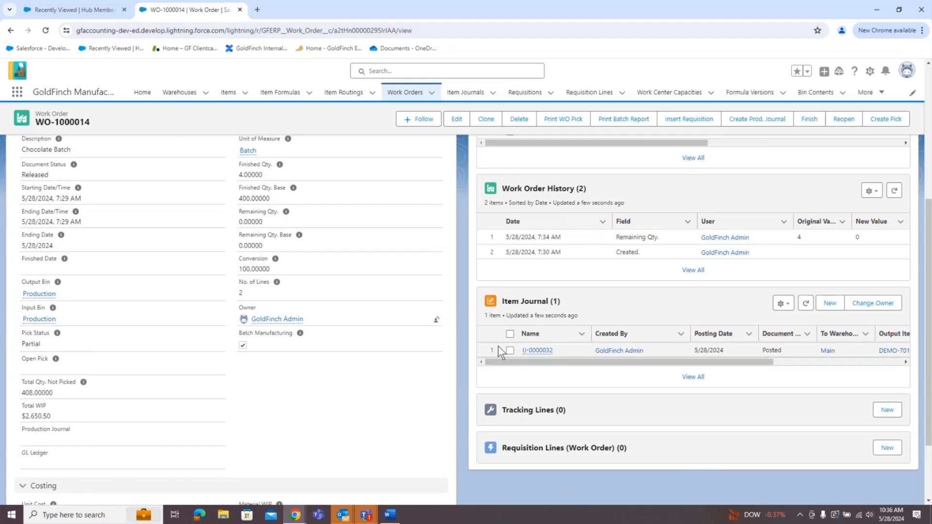
# Review the work order's ledger entries and compare its finished cost with its material WIP.
pyautogui.scroll(5, 500, 343)
pyautogui.click(553, 229)
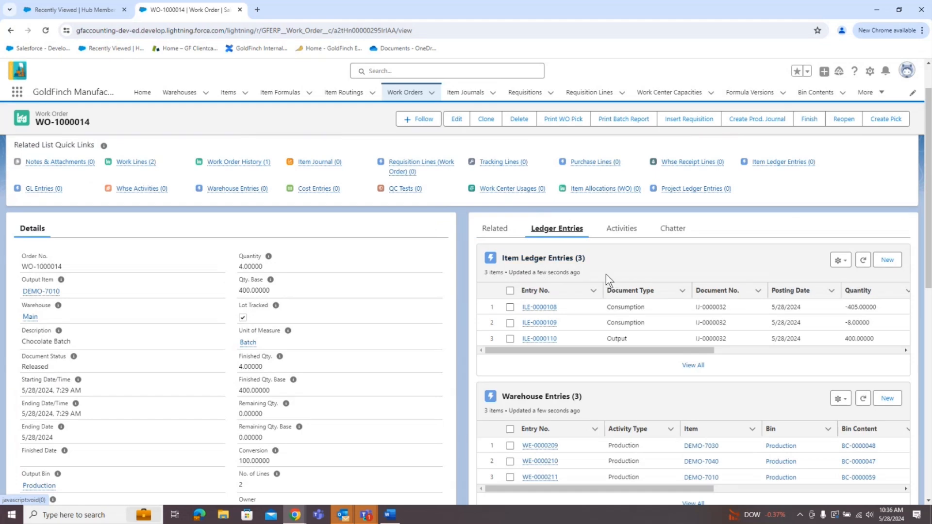
pyautogui.scroll(-1, 665, 305)
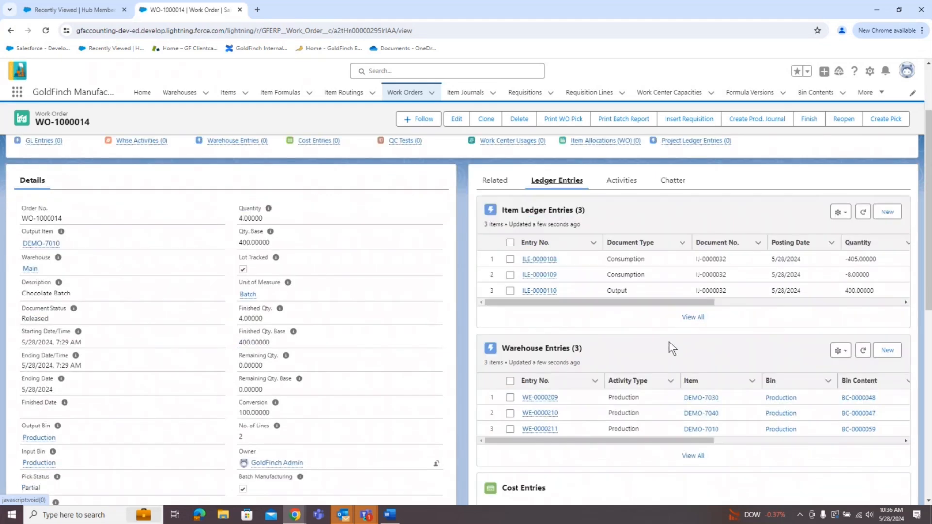
pyautogui.scroll(-5, 669, 342)
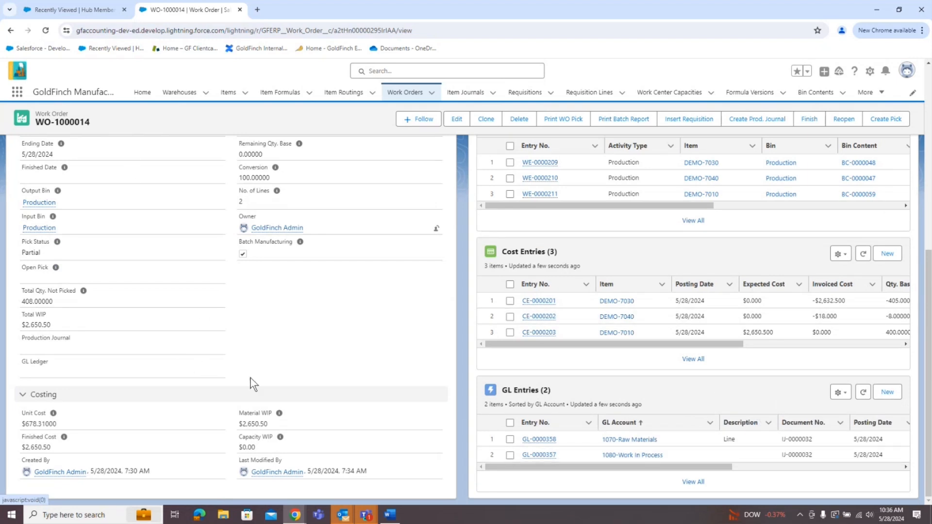
pyautogui.doubleClick(256, 424)
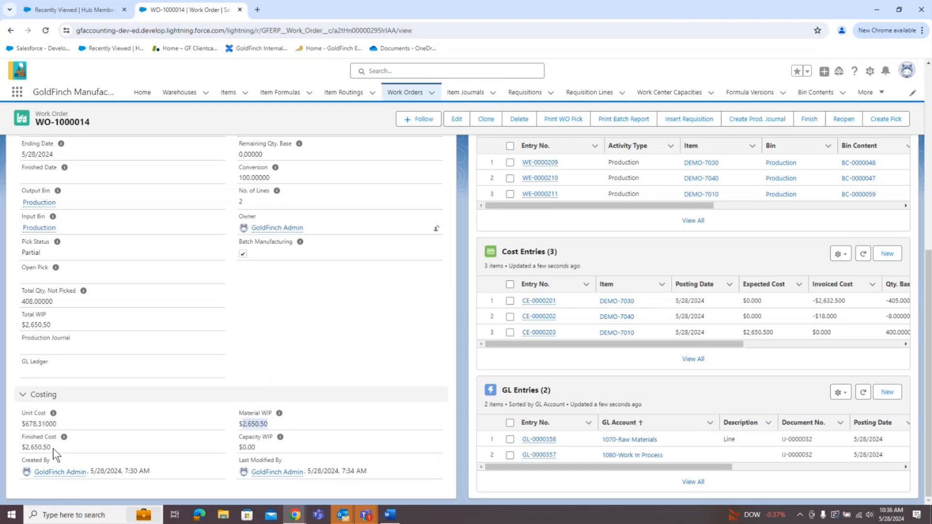
pyautogui.moveTo(22, 448); pyautogui.dragTo(61, 450)
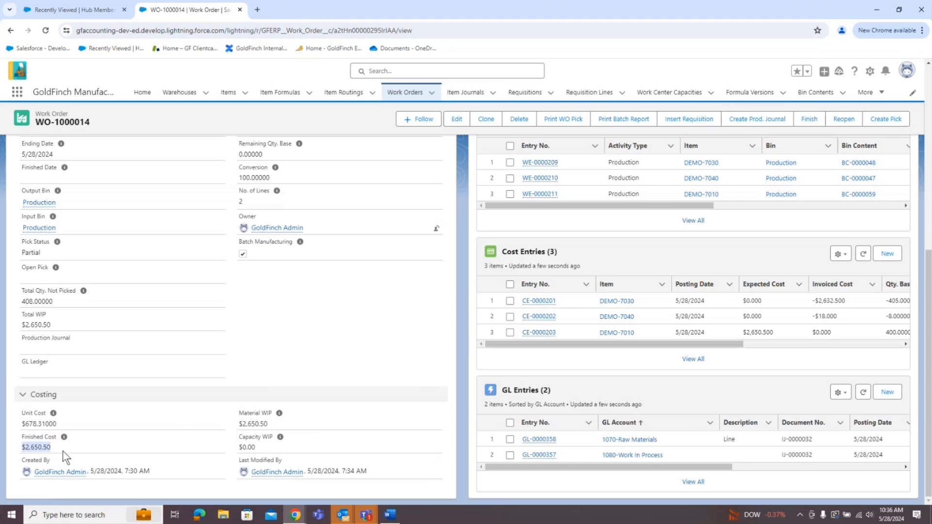
pyautogui.click(268, 423)
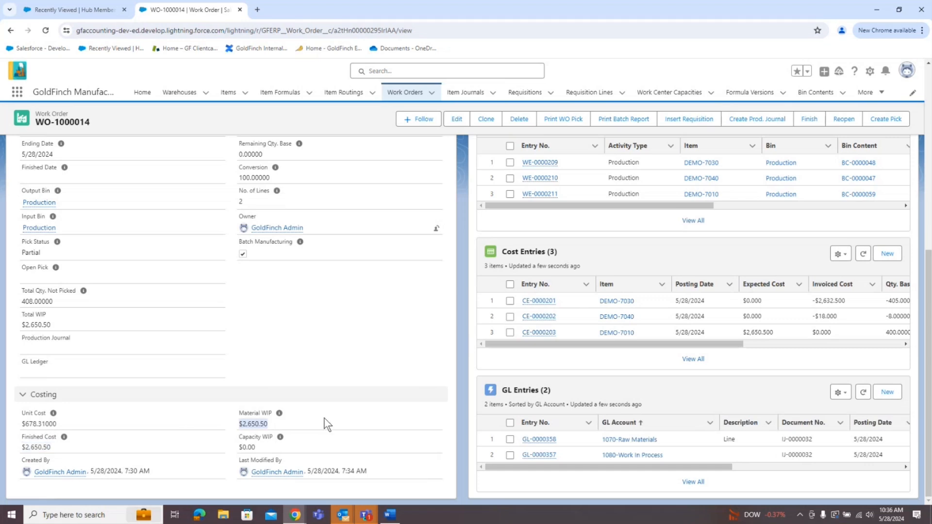
# Finish the Chocolate Batch work order with a finished date of 5/28/2024.
pyautogui.scroll(6, 243, 284)
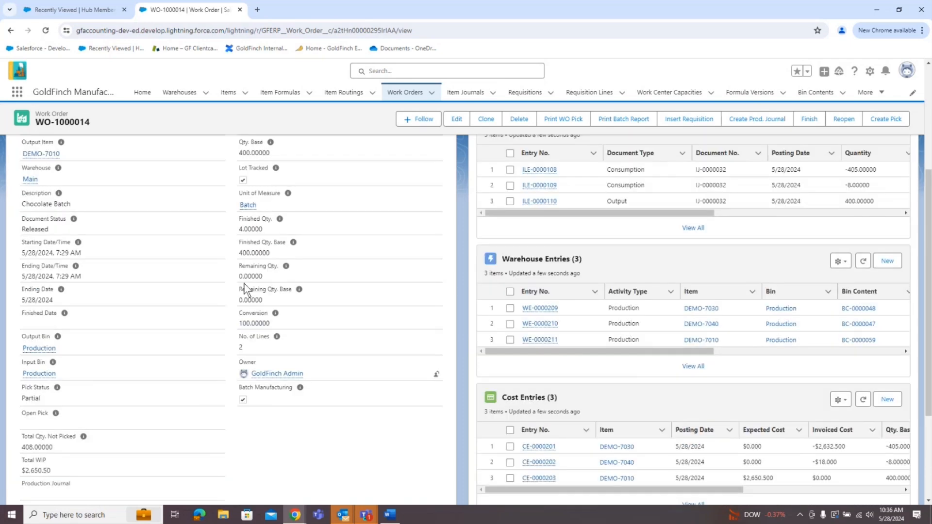
pyautogui.scroll(-1, 244, 285)
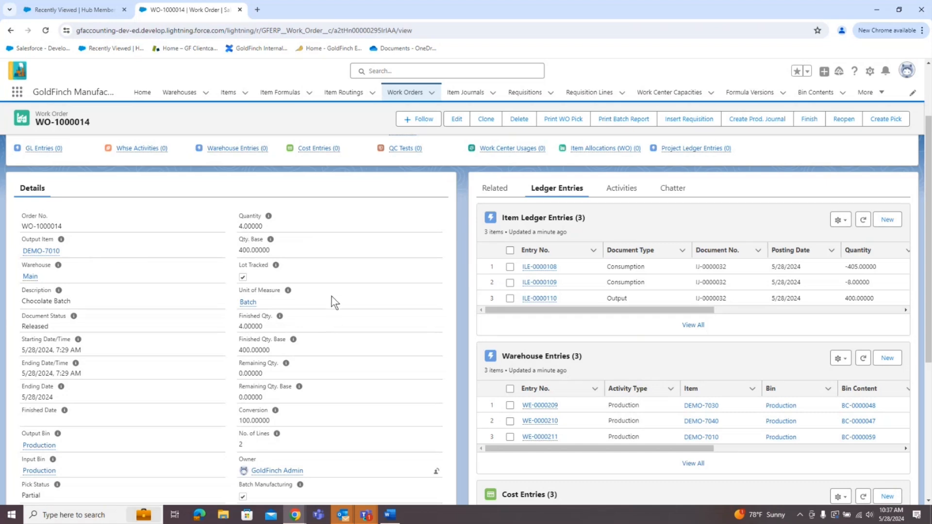
pyautogui.click(808, 123)
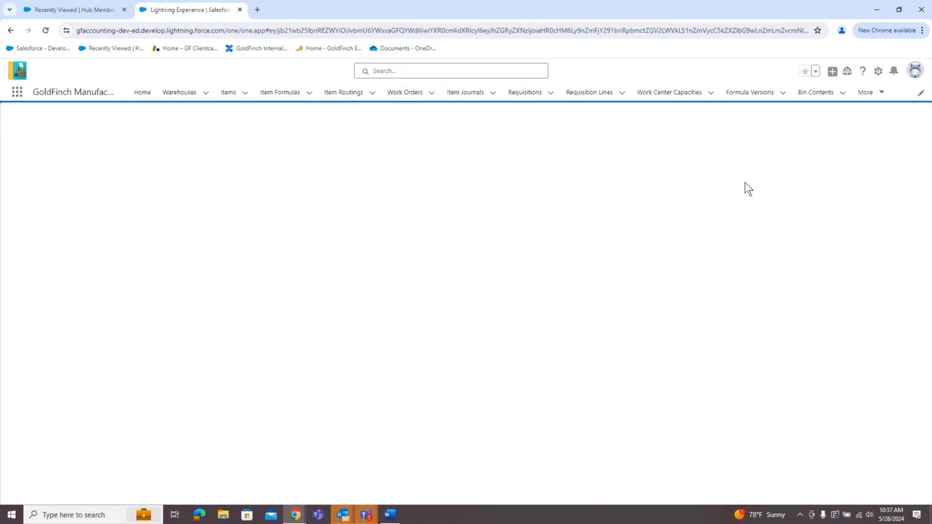
pyautogui.click(438, 179)
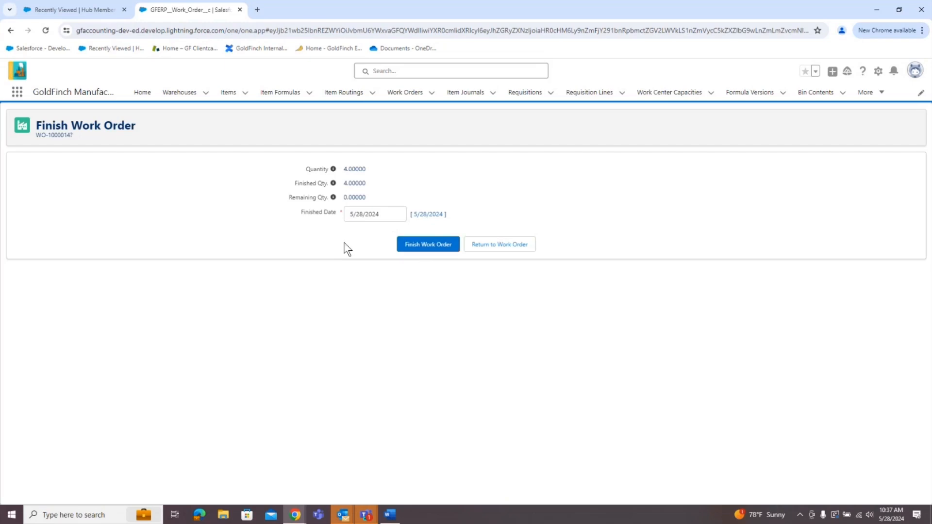
pyautogui.click(435, 249)
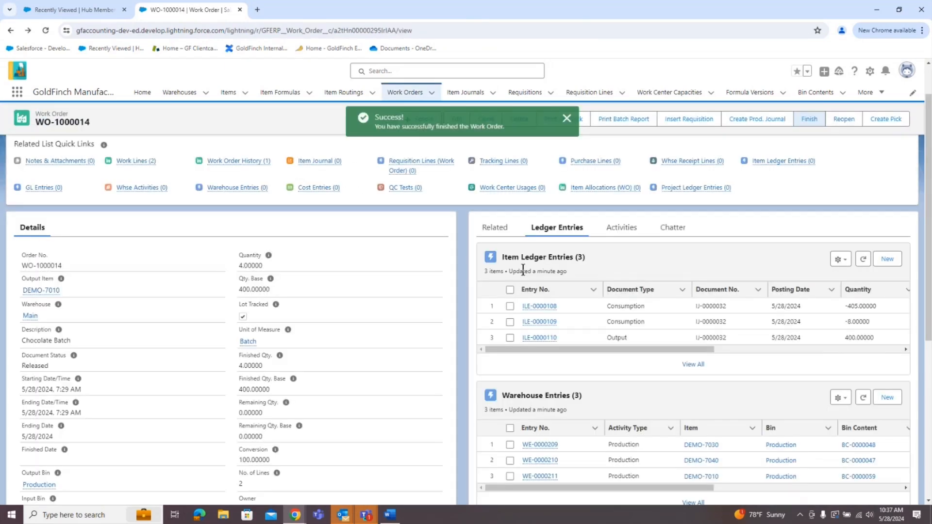
# Review the finished work order's cost entries and open its full list of GL entries.
pyautogui.scroll(-5, 704, 322)
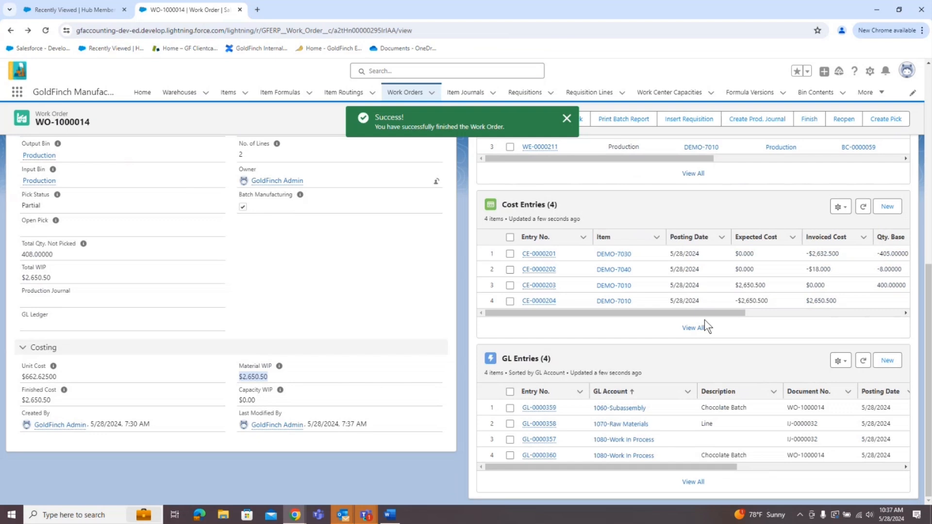
pyautogui.click(694, 483)
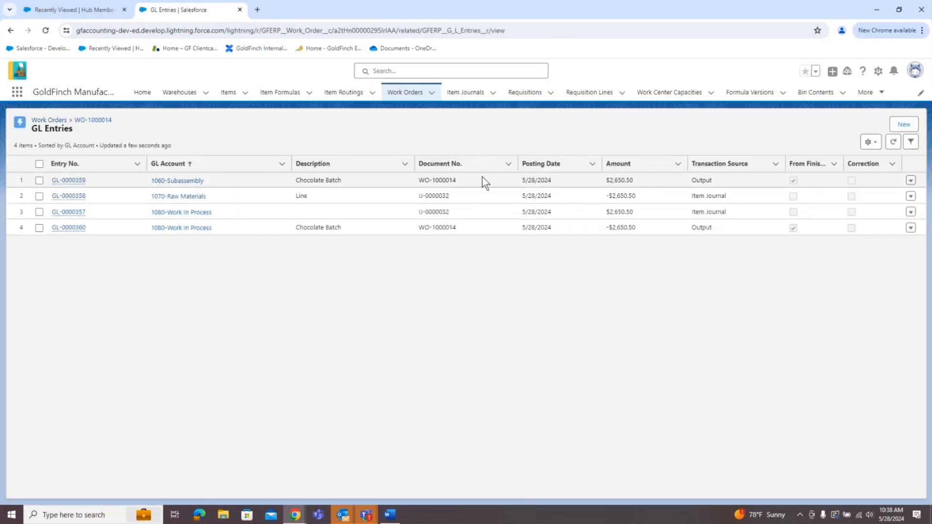
# Examine the Subassembly output amount and the finish and correction flags in the Chocolate Batch work order's GL entries.
pyautogui.doubleClick(568, 183)
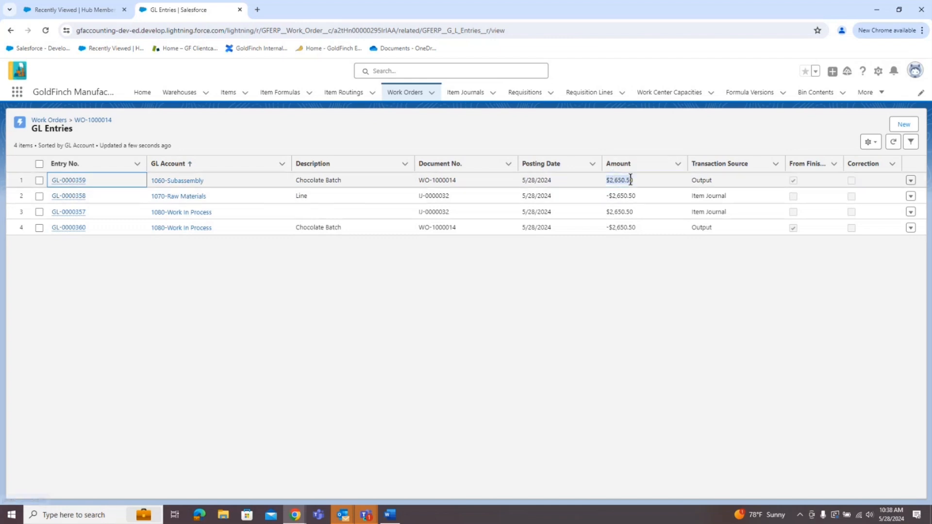
pyautogui.click(642, 177)
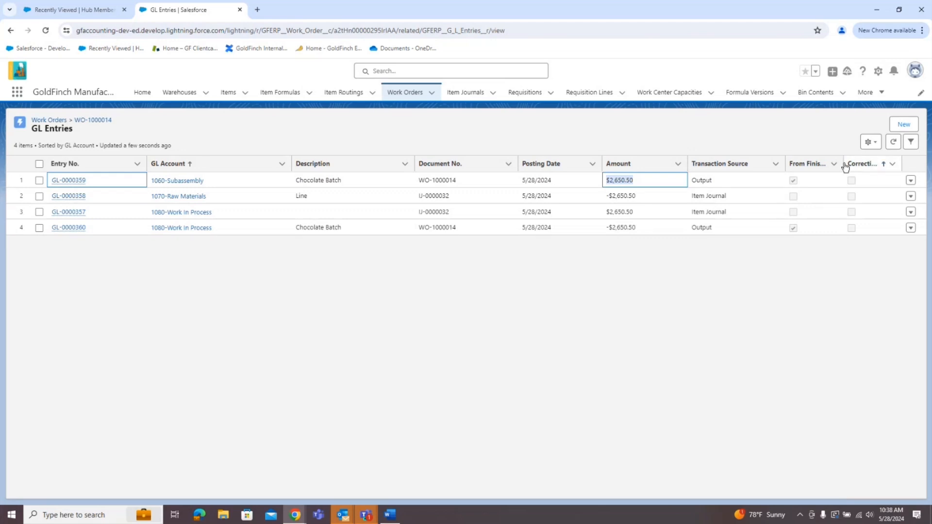
pyautogui.moveTo(848, 166); pyautogui.dragTo(881, 166)
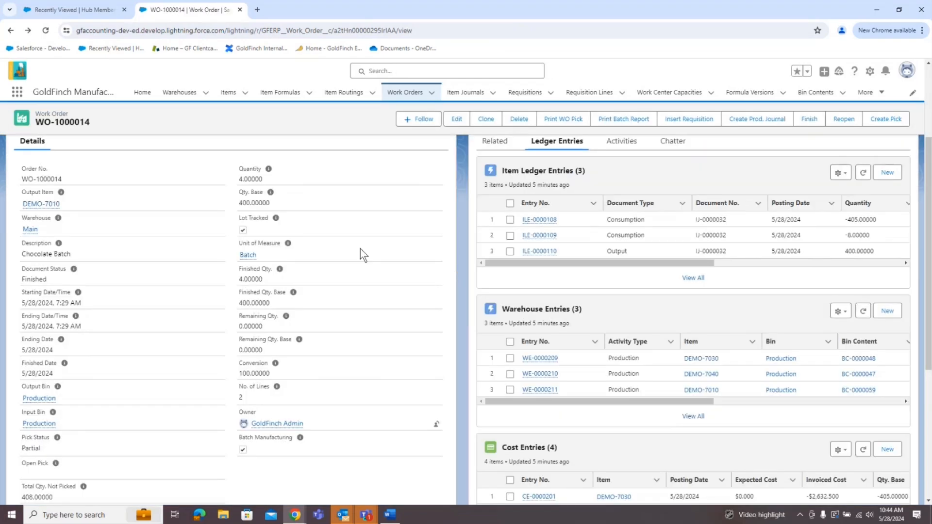
# Open output item DEMO-7010 from the work order and review the lots, bins and quantities in its full bin contents list.
pyautogui.scroll(1, 92, 194)
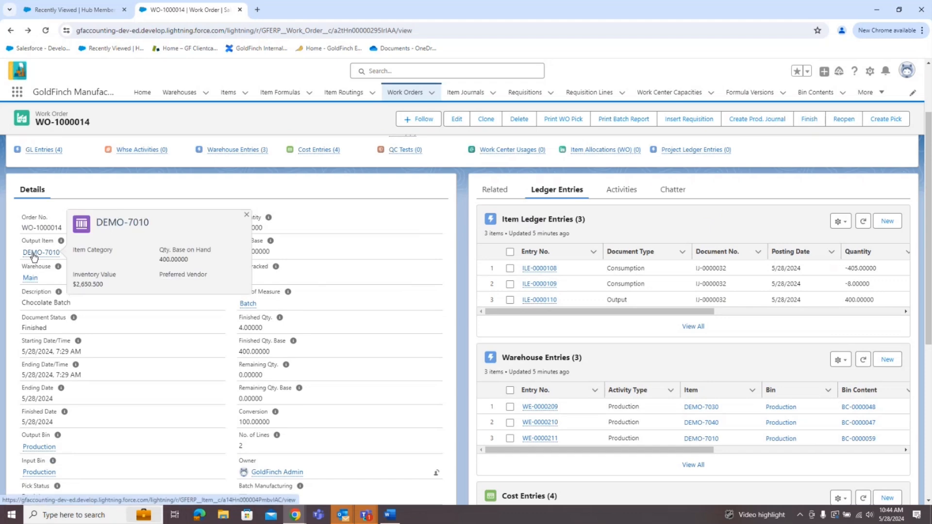
pyautogui.click(32, 253)
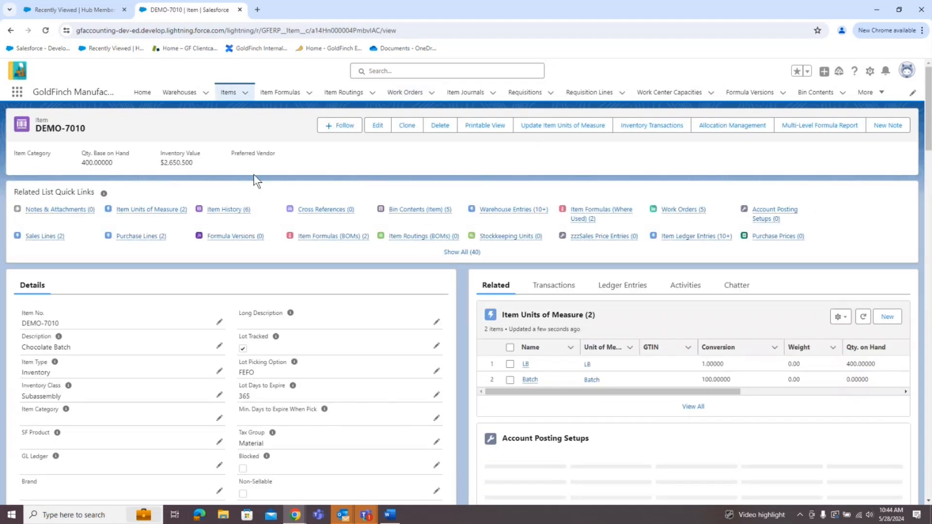
pyautogui.click(620, 287)
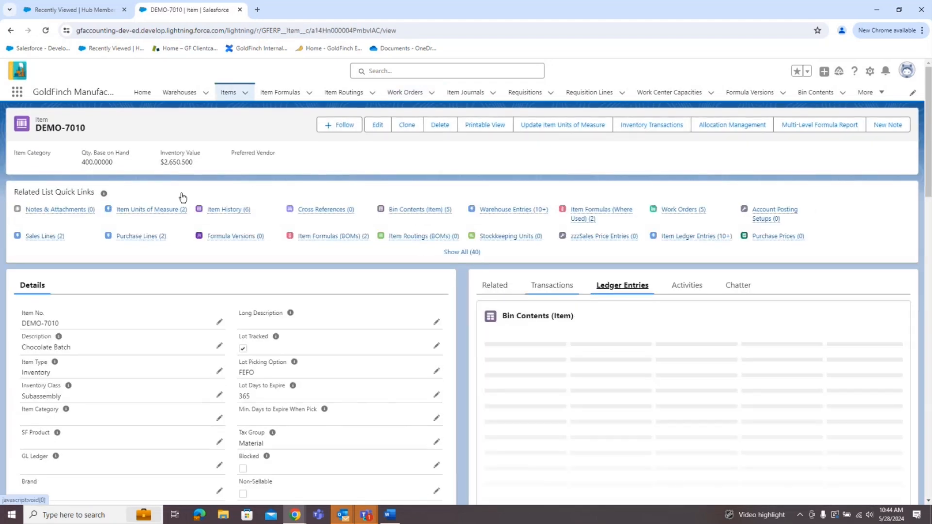
pyautogui.scroll(-2, 663, 327)
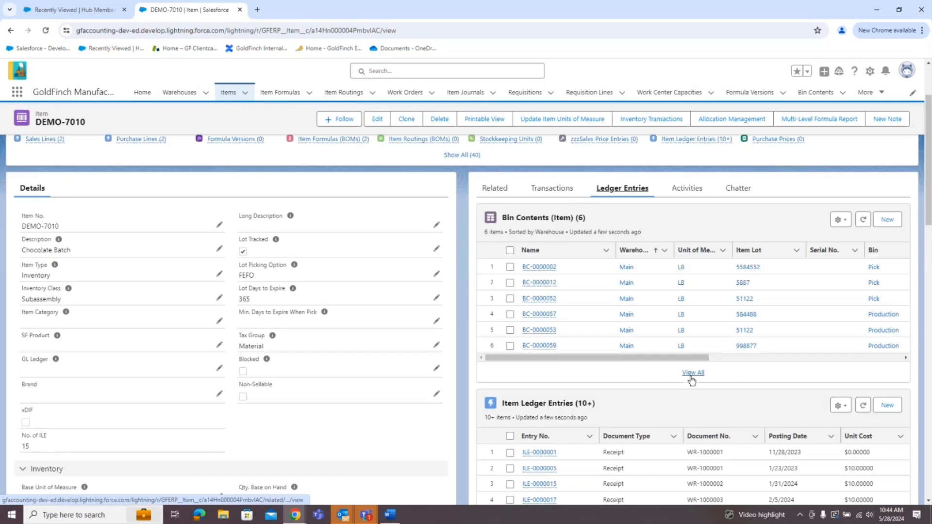
pyautogui.click(691, 377)
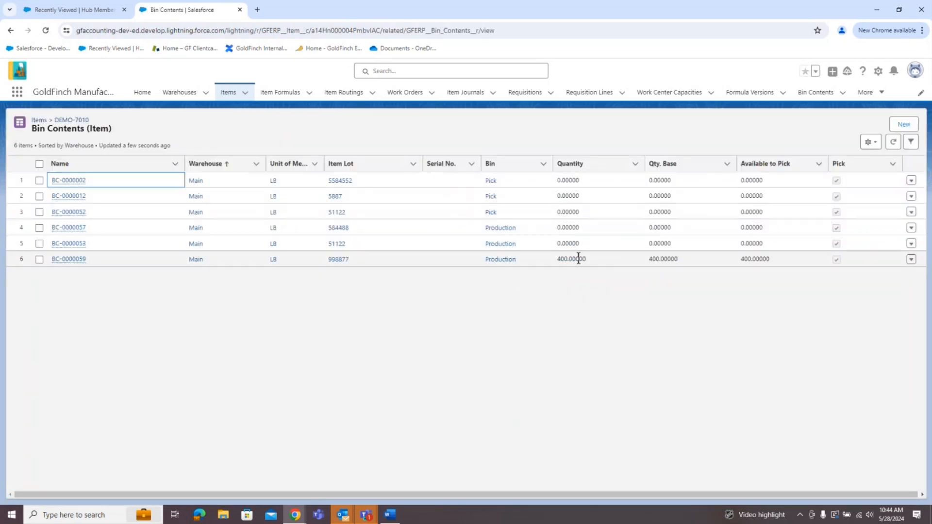
pyautogui.moveTo(579, 259); pyautogui.dragTo(199, 271)
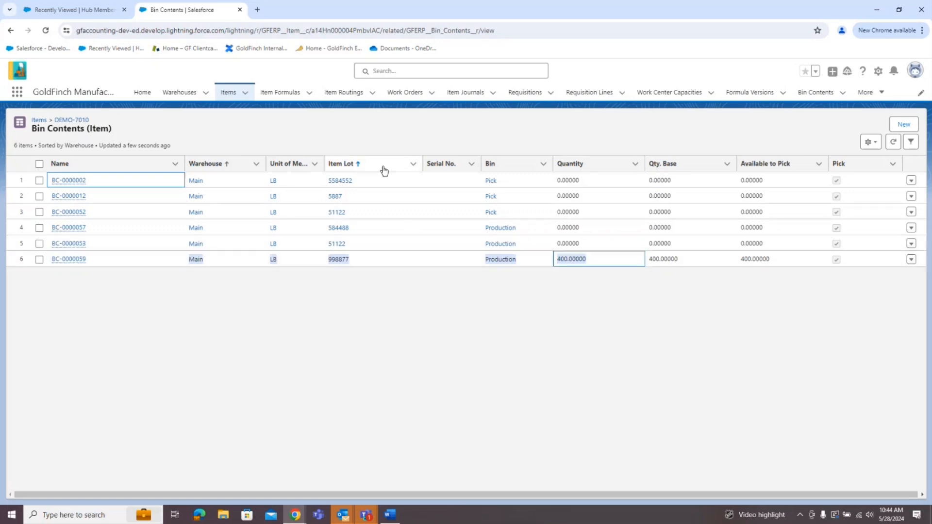
# Open the released 12-case Chocolate Cake work order and check the component quantities on its pick ticket.
pyautogui.click(399, 97)
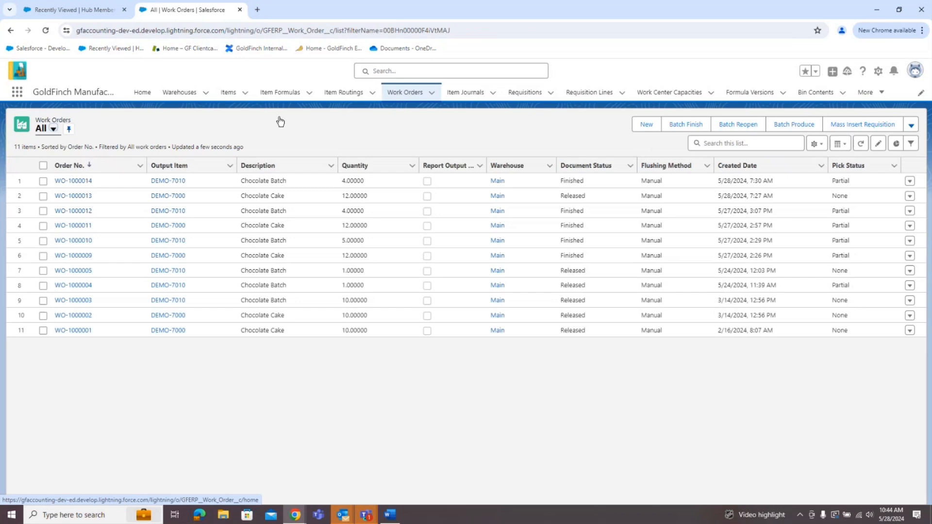
pyautogui.click(73, 196)
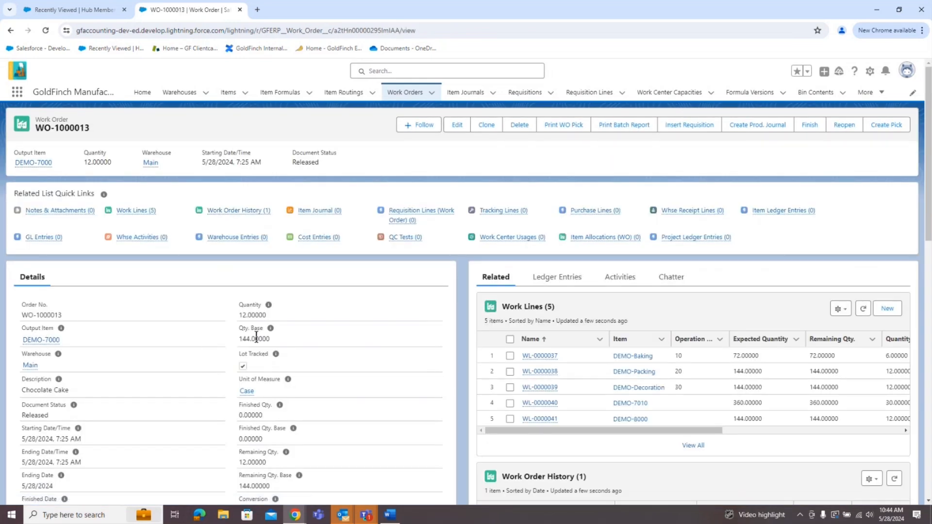
pyautogui.click(552, 127)
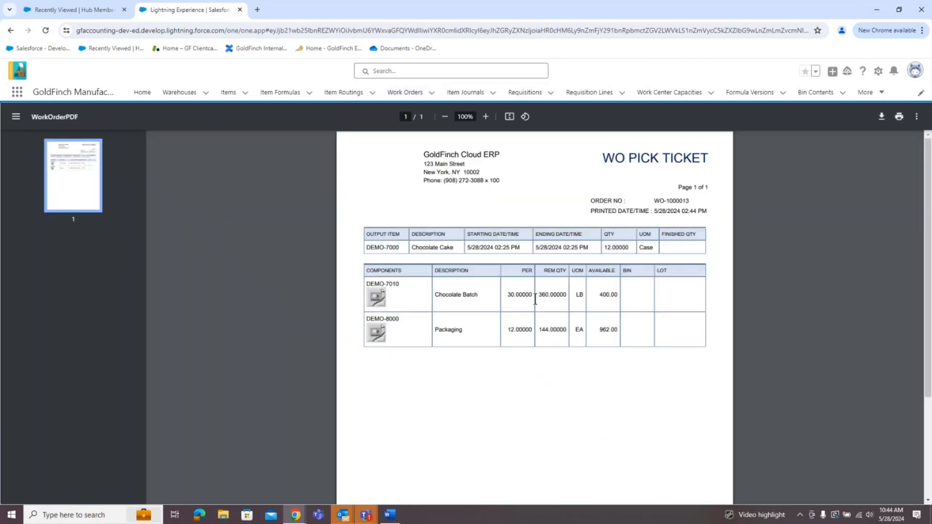
pyautogui.moveTo(540, 294); pyautogui.dragTo(628, 299)
pyautogui.click(11, 30)
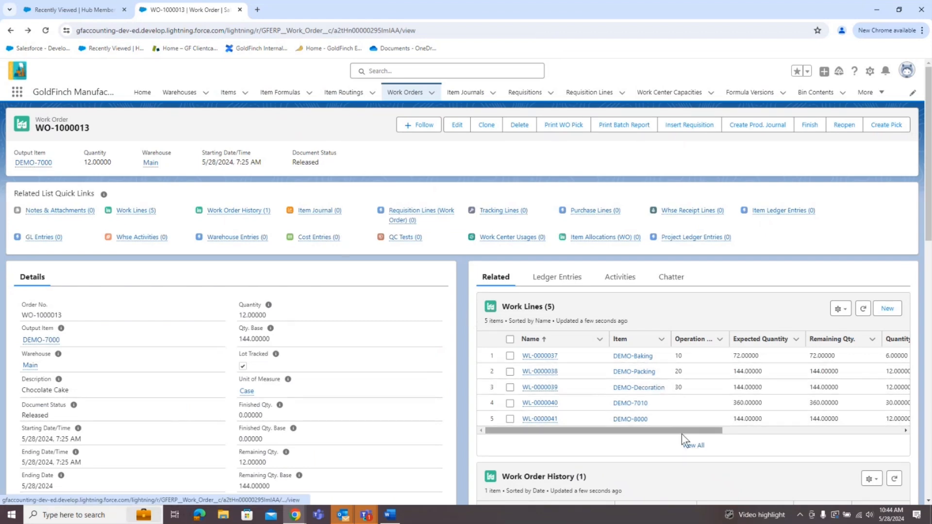
# Examine the Chocolate Cake work order's work lines, including their quantities, line status, previous operations and WIP.
pyautogui.moveTo(648, 431); pyautogui.dragTo(770, 427)
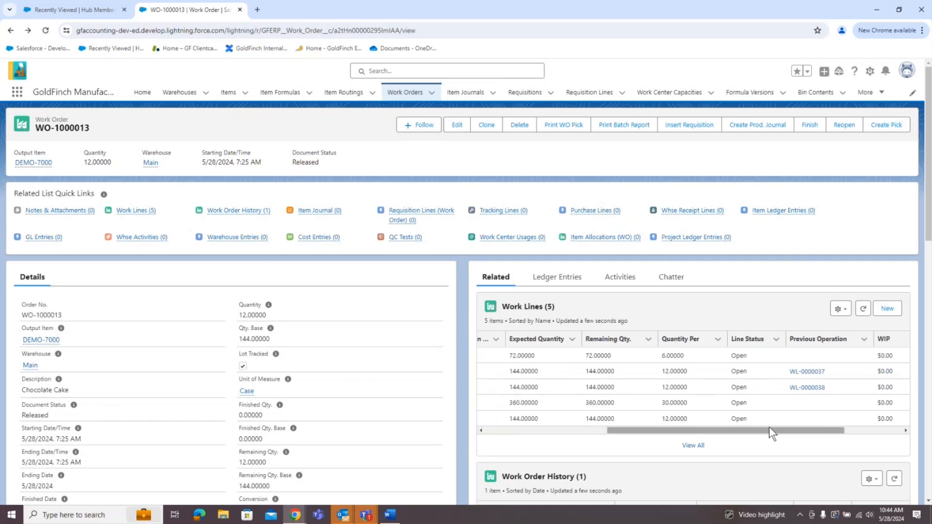
pyautogui.moveTo(618, 431); pyautogui.dragTo(459, 427)
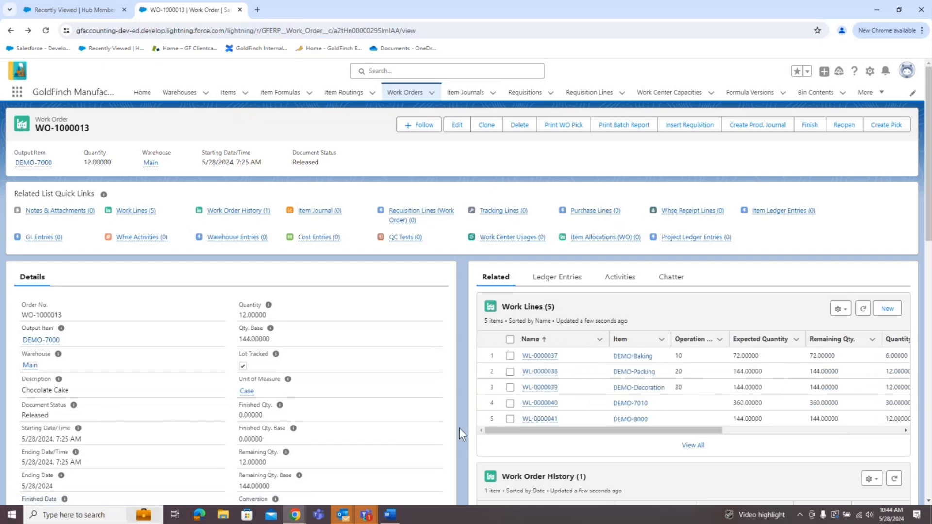
pyautogui.scroll(-1, 565, 415)
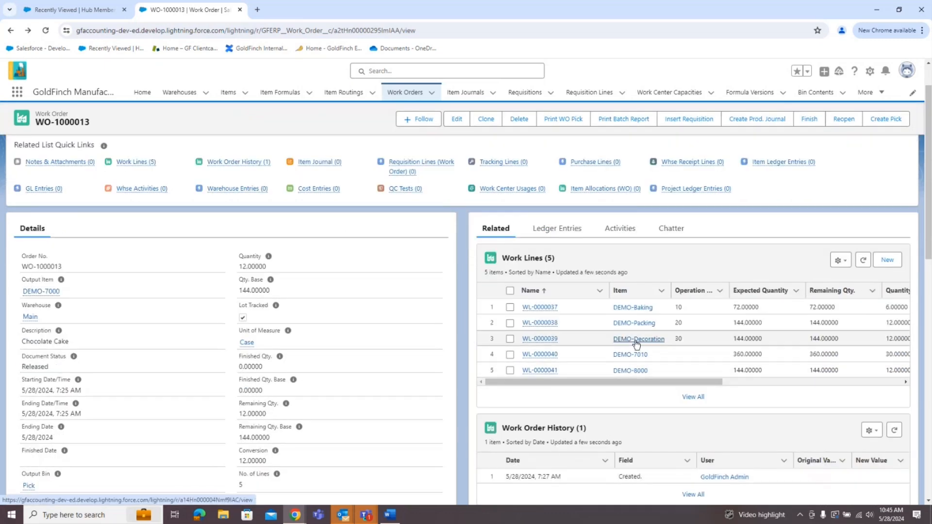
# Open packaging item DEMO-8000 in a separate browser tab and review its full bin contents for the Production and Pick bins.
pyautogui.rightClick(619, 376)
pyautogui.click(665, 255)
pyautogui.click(305, 10)
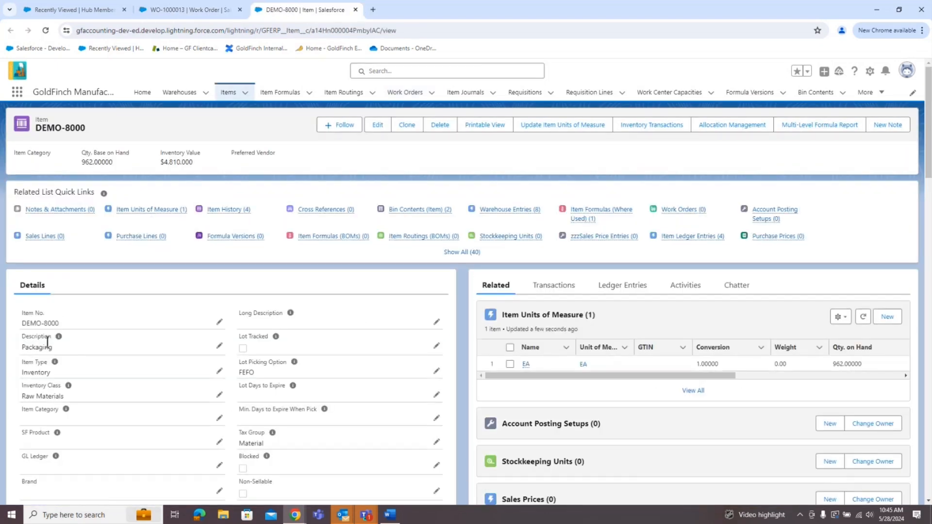
pyautogui.click(623, 286)
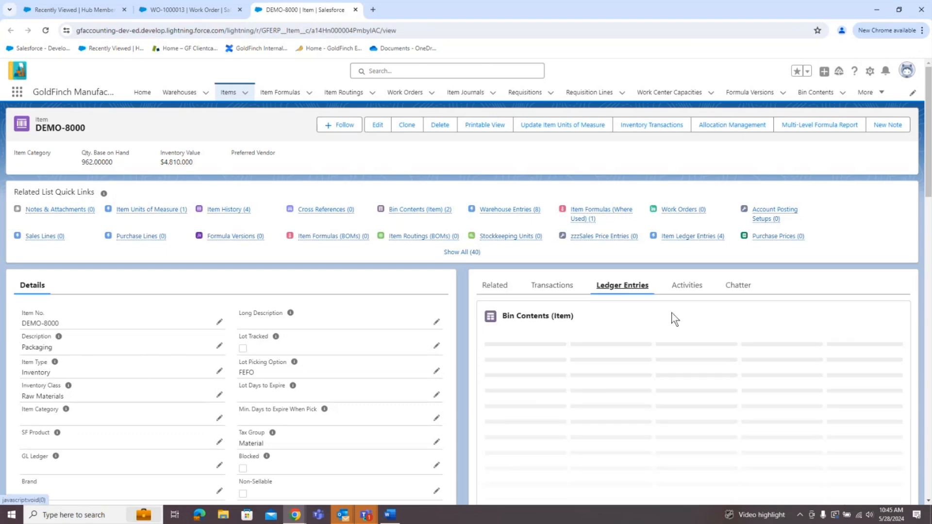
pyautogui.scroll(-1, 698, 349)
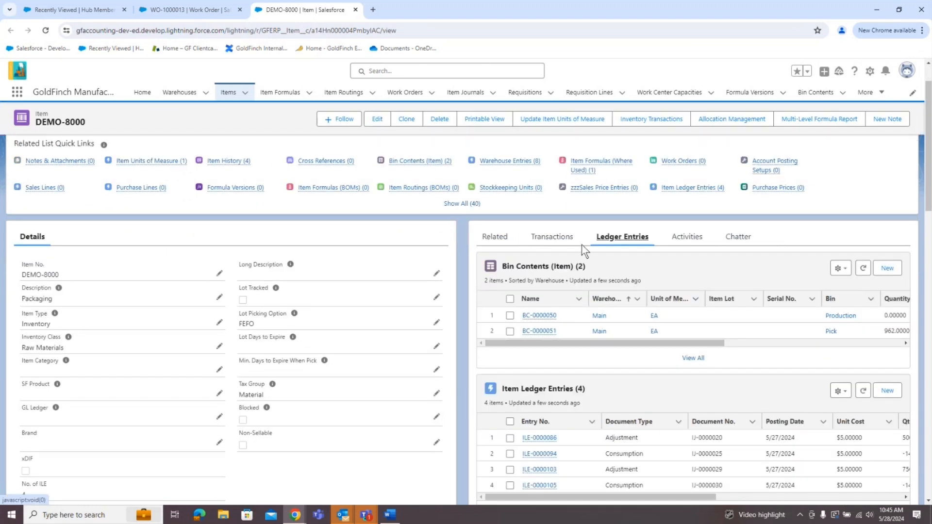
pyautogui.click(701, 360)
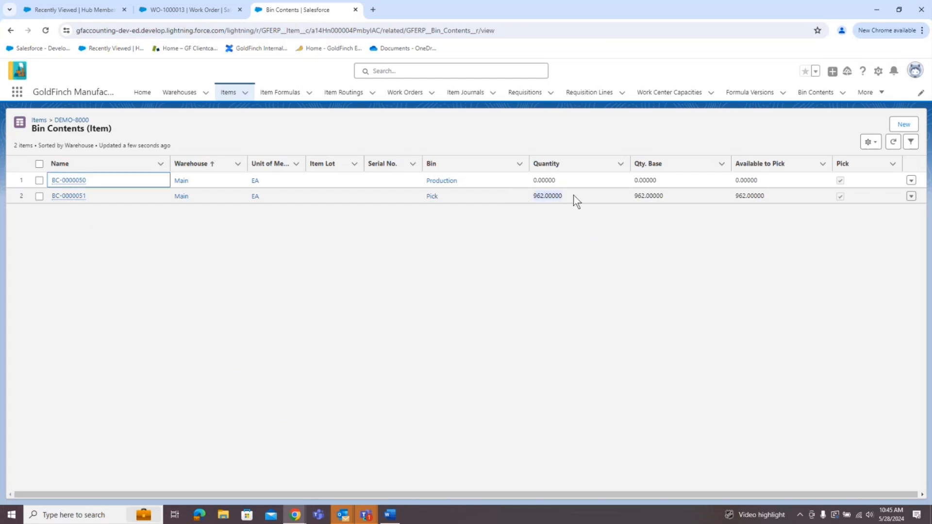
pyautogui.click(460, 191)
# Return to the Chocolate Cake work order and compare its pick ticket's remaining quantities with the available stock.
pyautogui.click(200, 10)
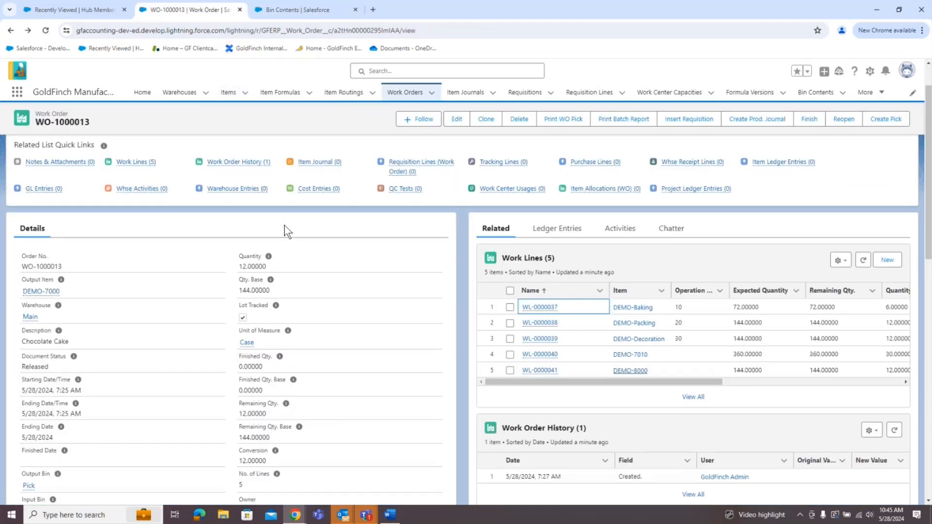
pyautogui.click(562, 121)
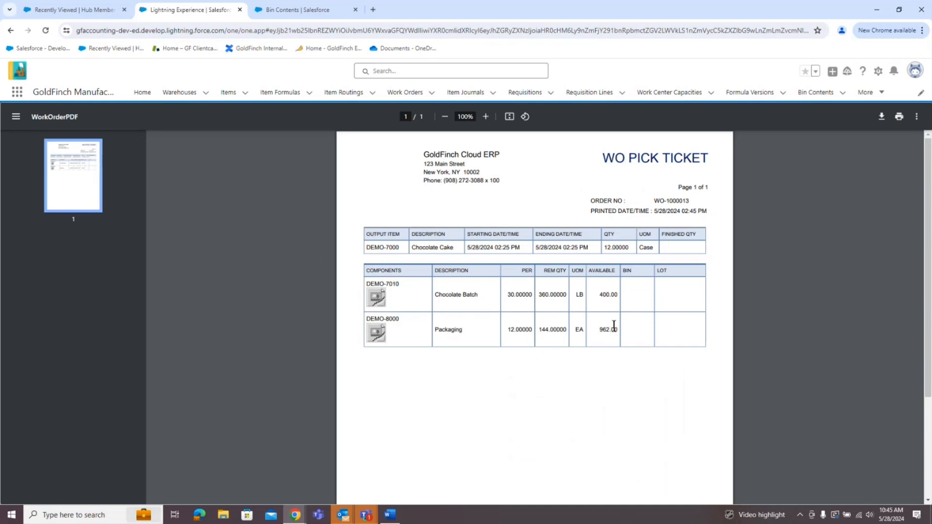
pyautogui.click(11, 31)
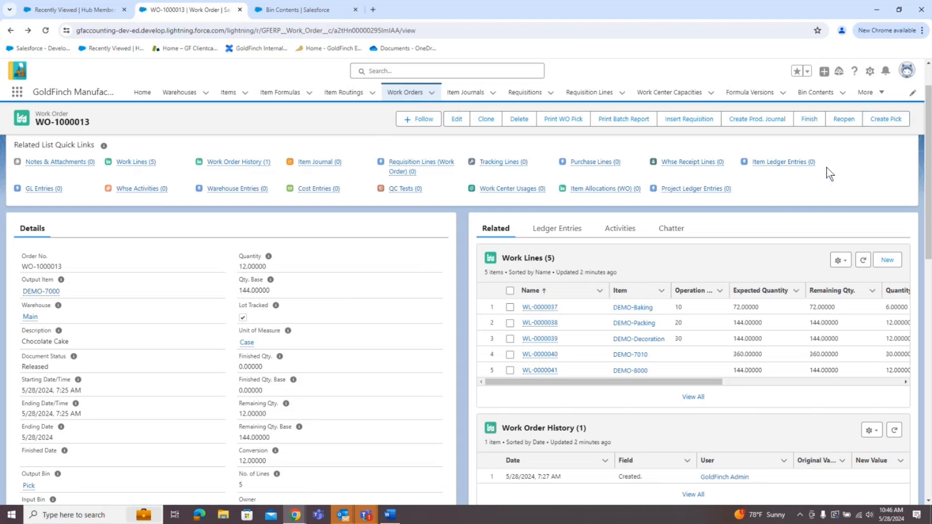
# Create replenishment movements for the components of the released 12-case Chocolate Cake work order dated 5/28/2024.
pyautogui.click(402, 95)
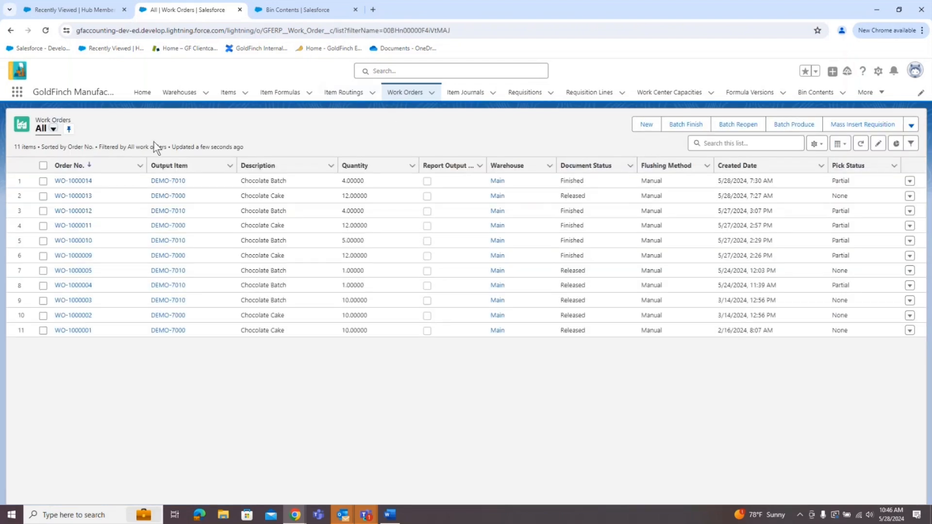
pyautogui.click(43, 197)
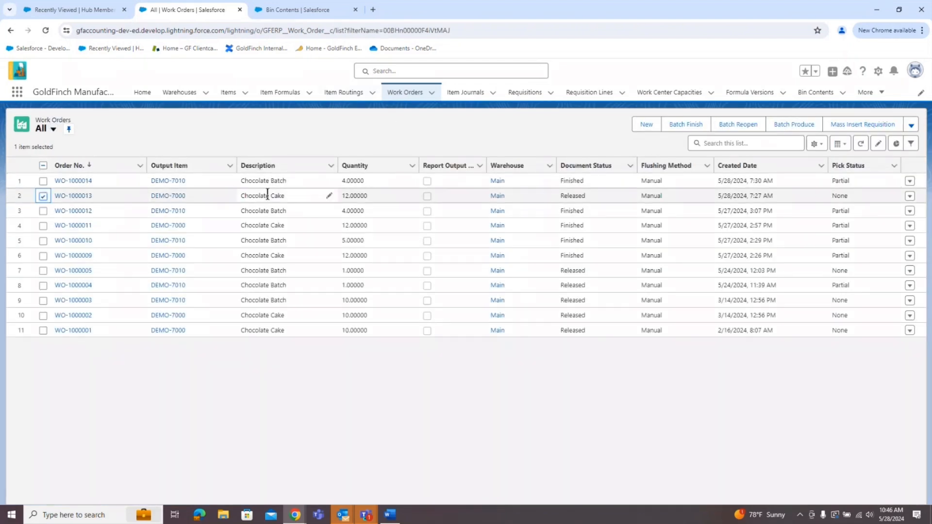
pyautogui.click(912, 125)
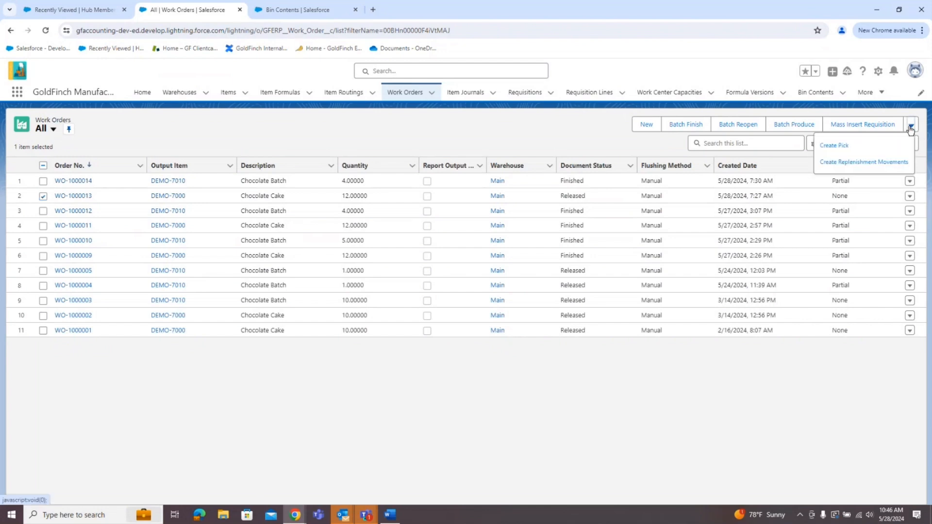
pyautogui.click(863, 163)
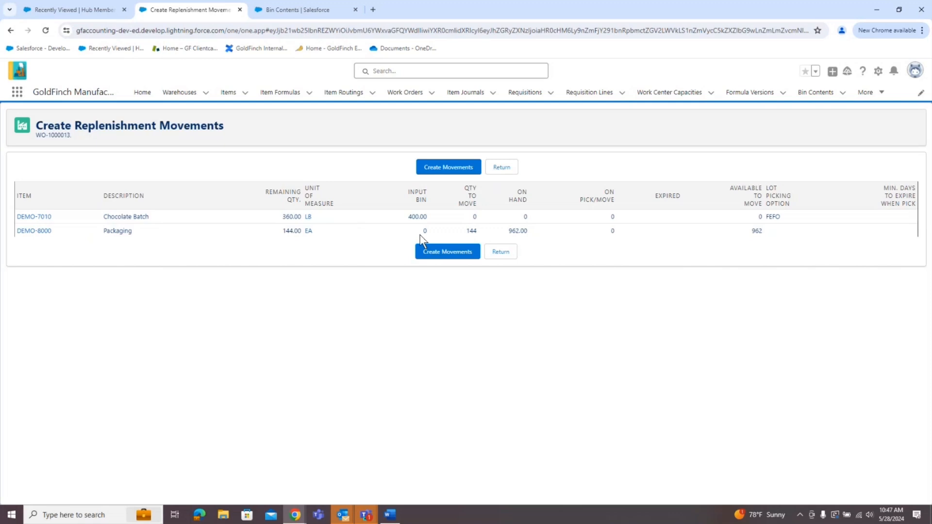
pyautogui.moveTo(466, 231); pyautogui.dragTo(472, 230)
pyautogui.click(439, 254)
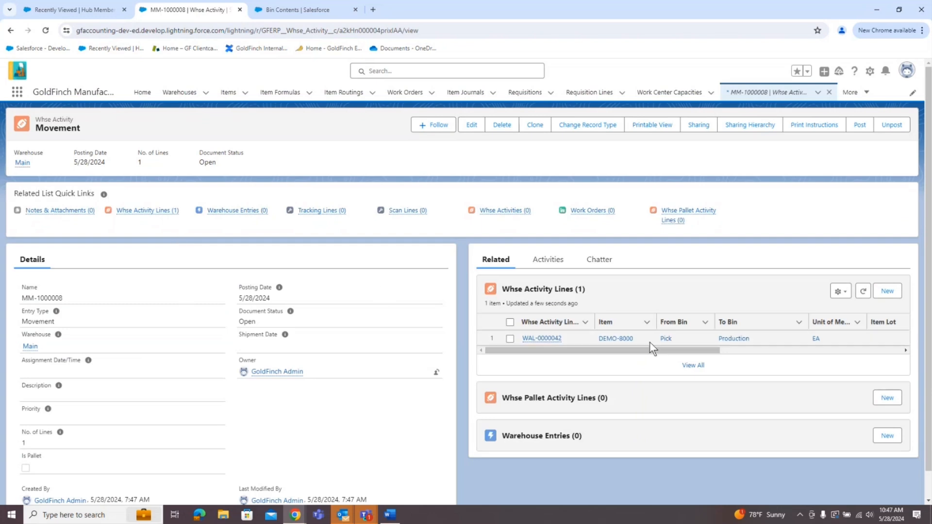
# Check the movement's from and to bins for DEMO-8000 and post the warehouse movement.
pyautogui.click(668, 323)
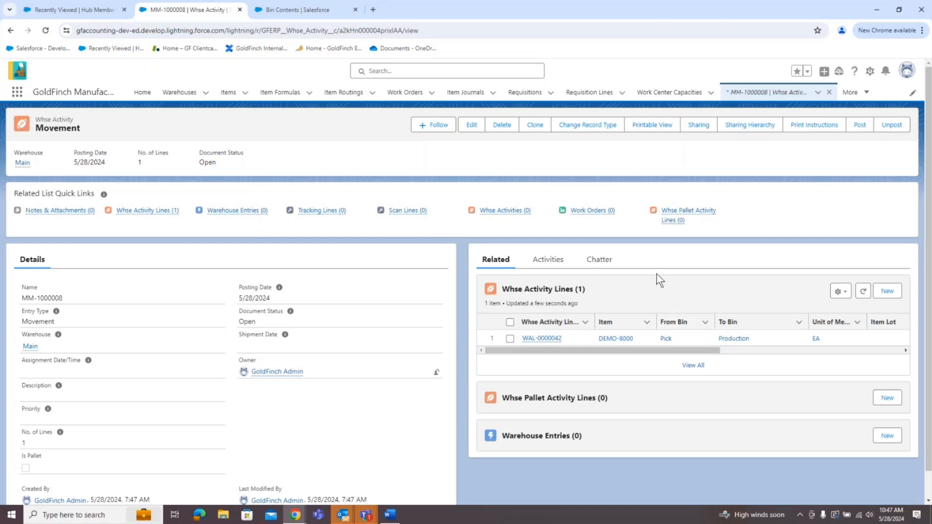
pyautogui.click(860, 125)
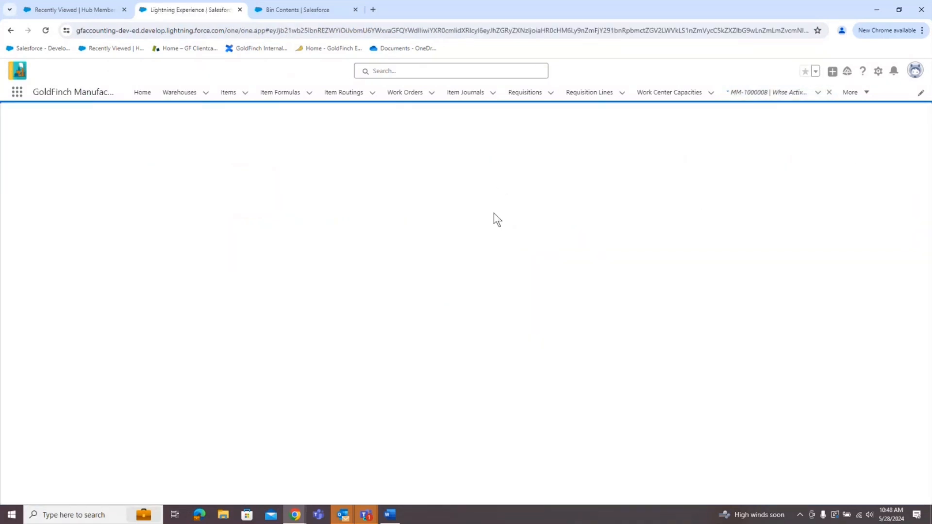
pyautogui.click(461, 197)
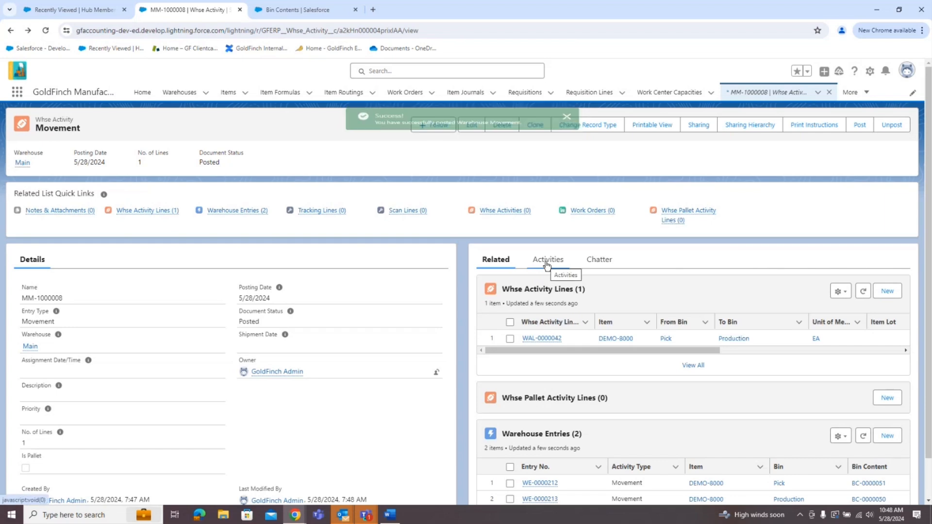
# Create a production journal from the released Chocolate Cake work order WO-1000013.
pyautogui.click(404, 92)
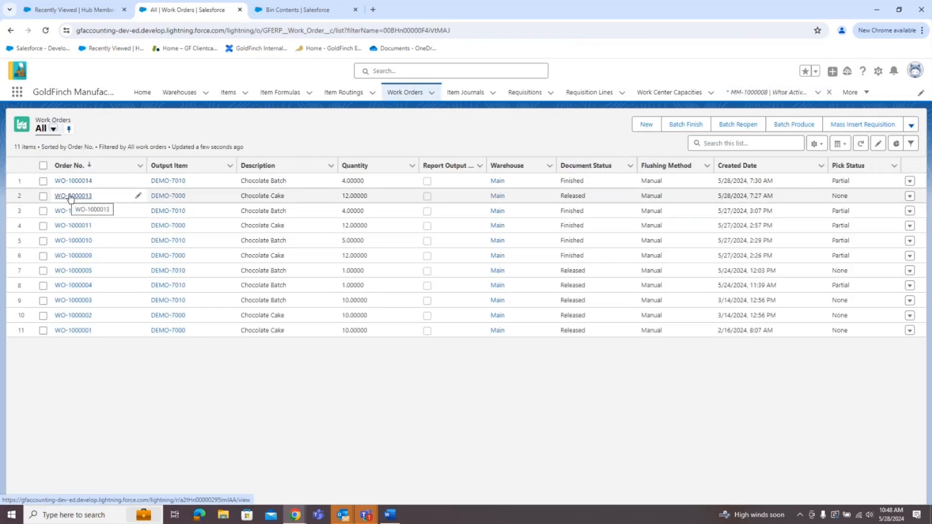
pyautogui.click(71, 197)
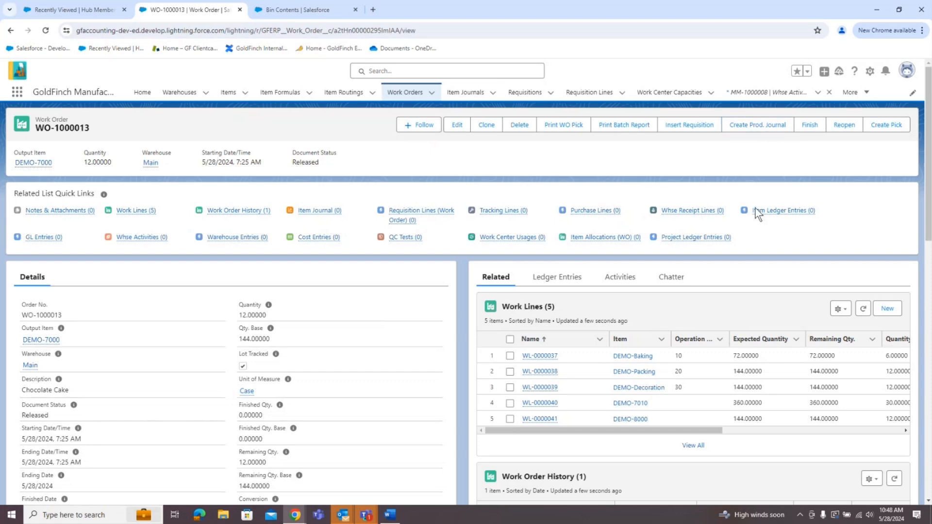
pyautogui.scroll(-2, 723, 303)
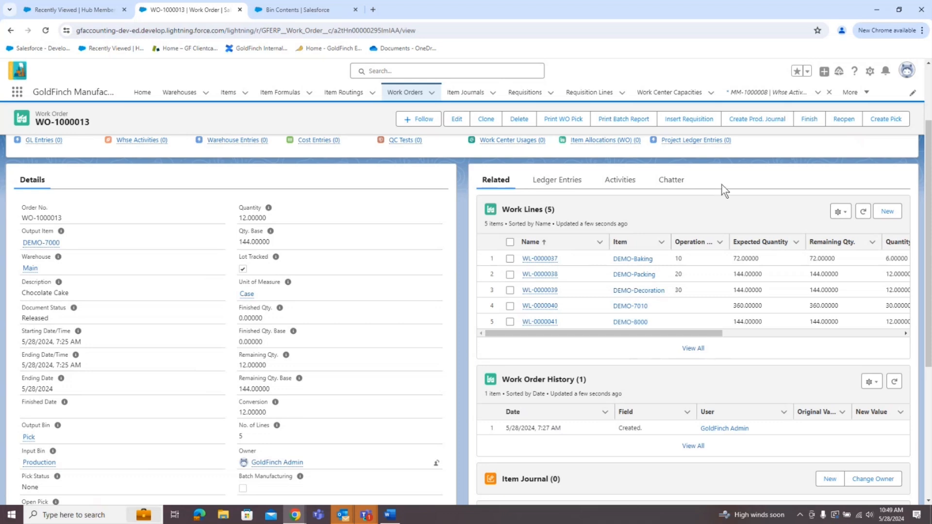
pyautogui.click(762, 121)
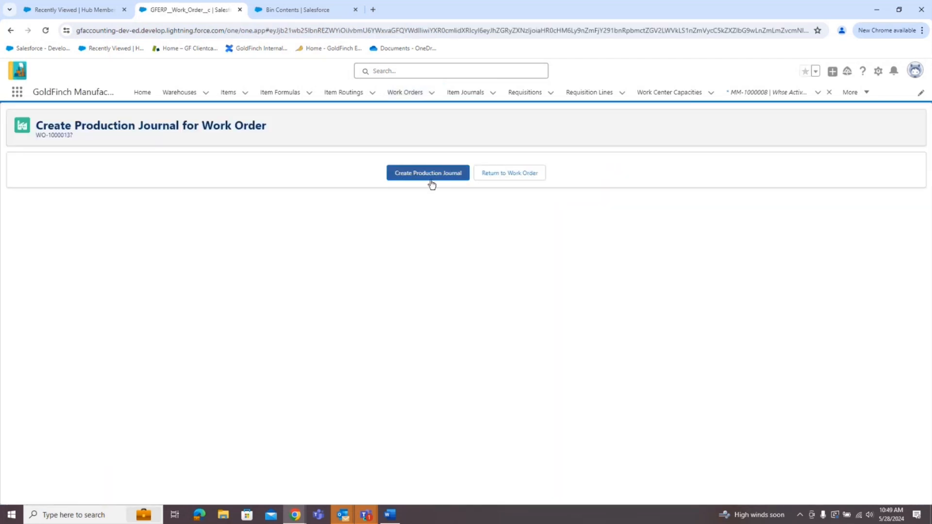
pyautogui.click(432, 177)
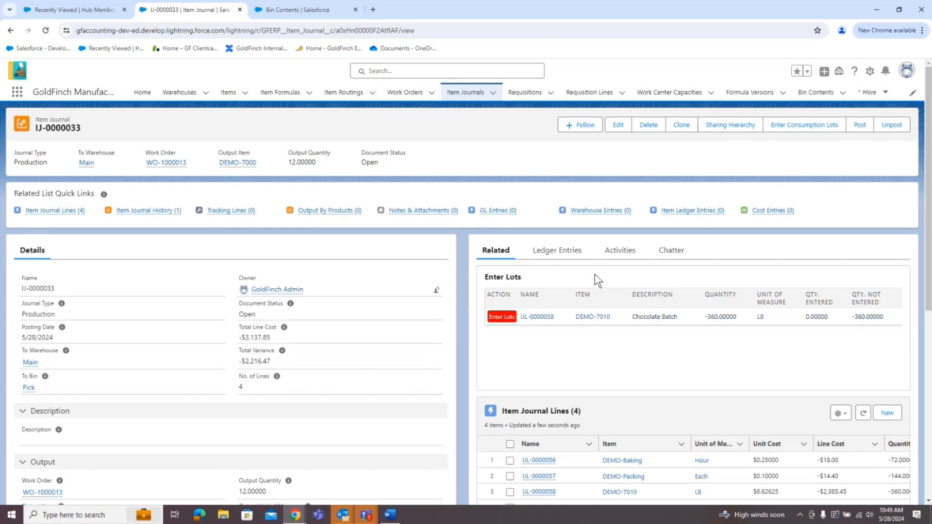
# Open the production journal for editing, check its consumption lines, and add an output tracking line for DEMO-7000 with lot 5584411.
pyautogui.click(618, 124)
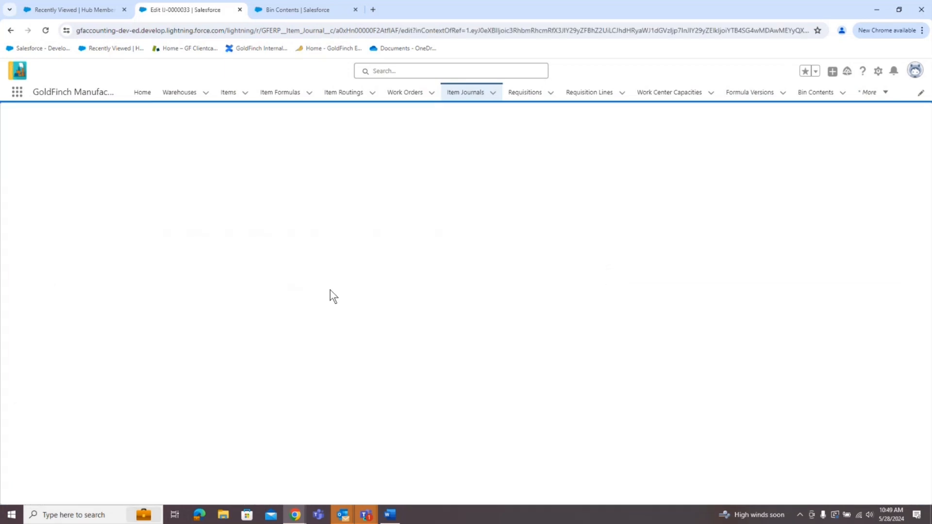
pyautogui.scroll(-2, 325, 350)
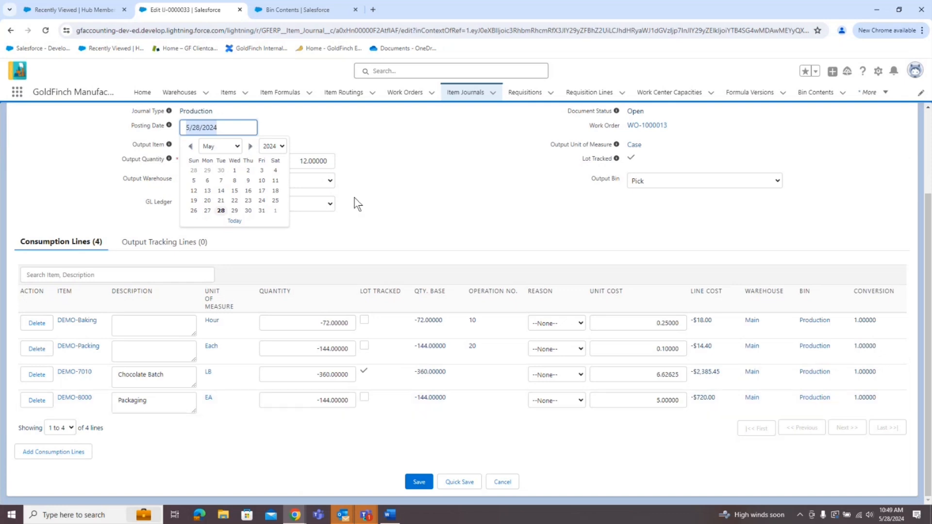
pyautogui.click(386, 176)
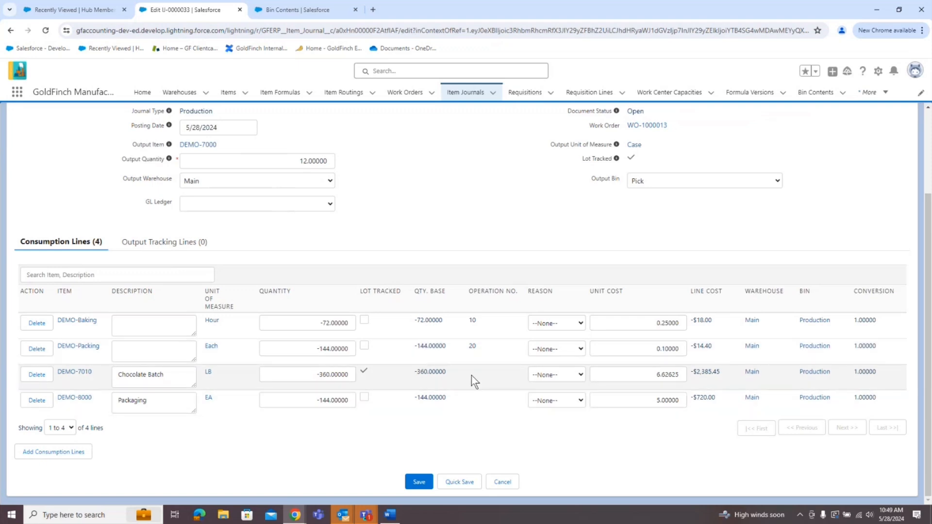
pyautogui.scroll(1, 169, 251)
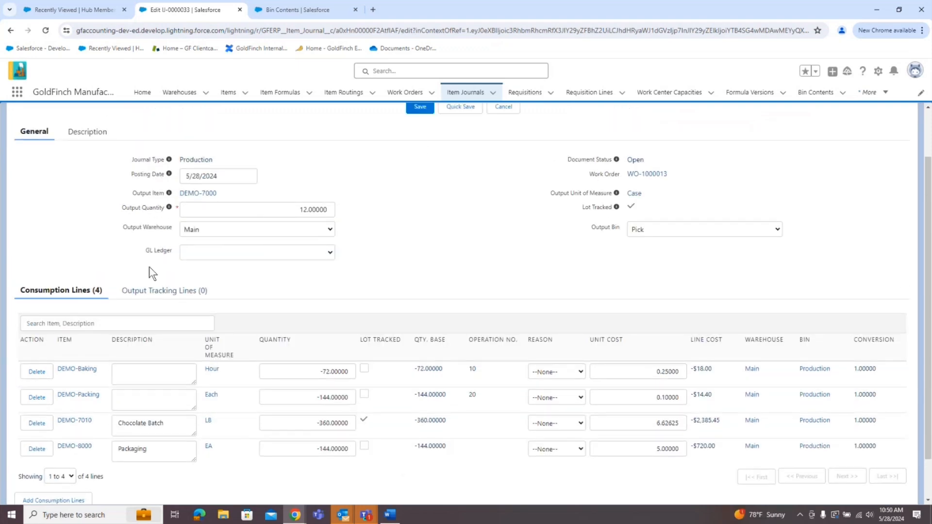
pyautogui.click(150, 292)
pyautogui.click(48, 414)
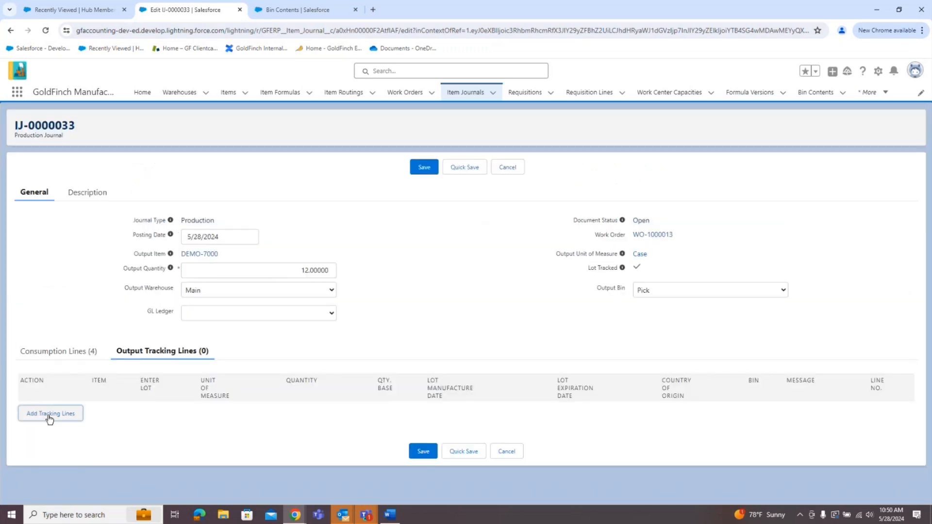
pyautogui.click(158, 412)
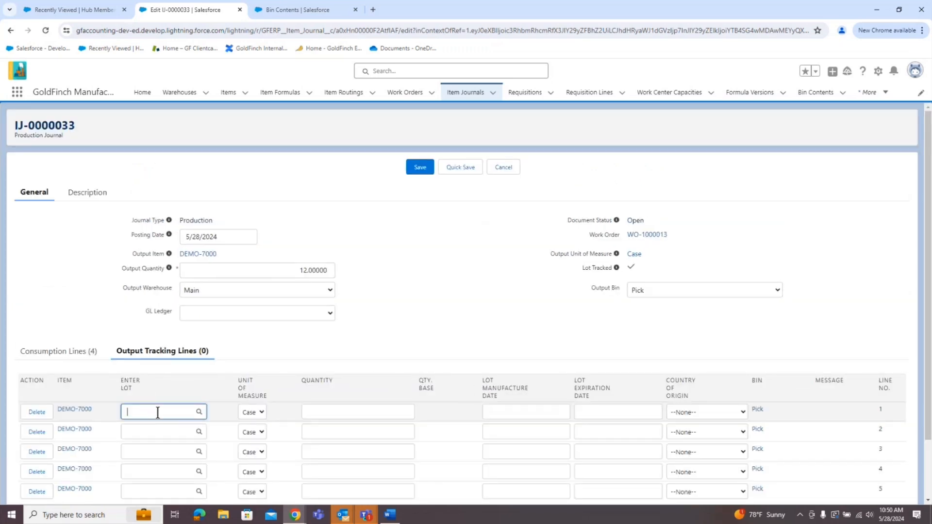
pyautogui.write('5584411')
# Switch the first output tracking line's unit of measure to EA and back to Case, and set its quantity to 1.
pyautogui.click(265, 413)
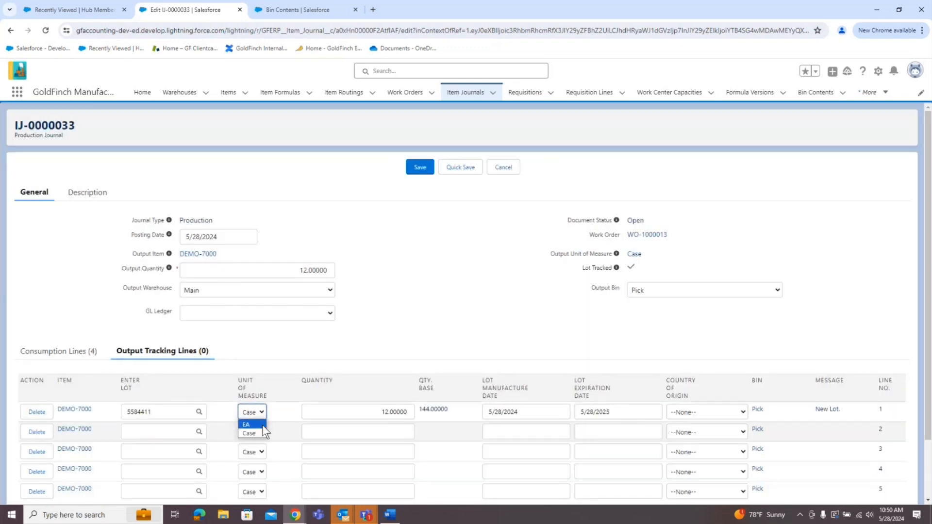
pyautogui.click(260, 426)
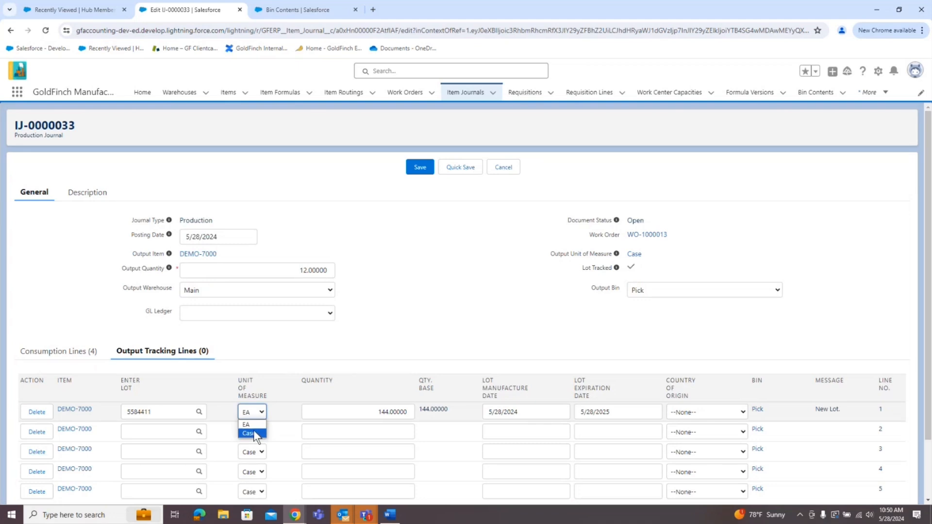
pyautogui.click(254, 432)
pyautogui.click(365, 412)
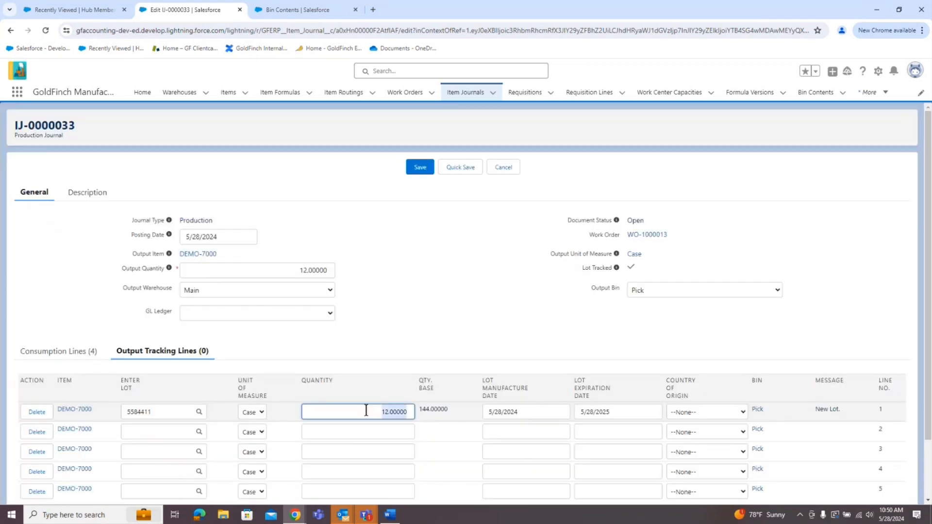
pyautogui.write('1')
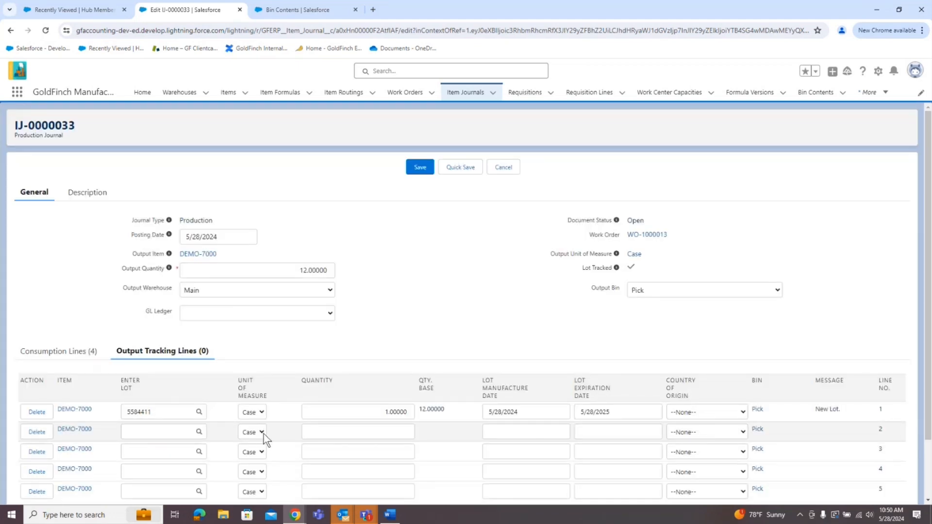
# Change the first output tracking line's unit of measure to EA and close the meeting reminders.
pyautogui.click(262, 433)
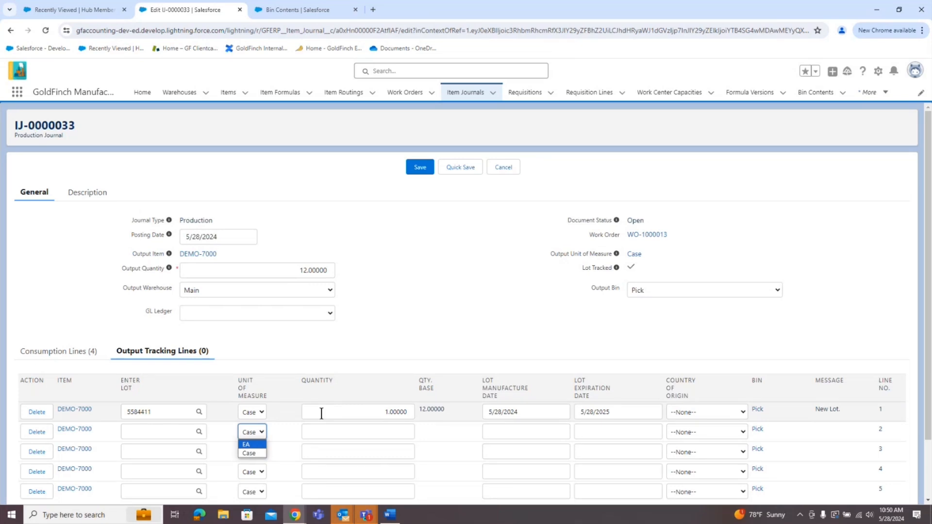
pyautogui.click(252, 412)
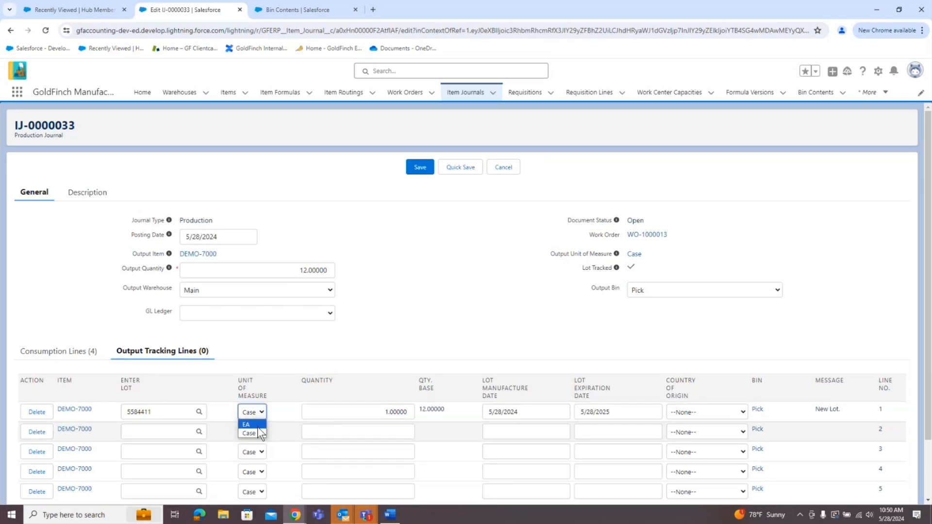
pyautogui.click(257, 427)
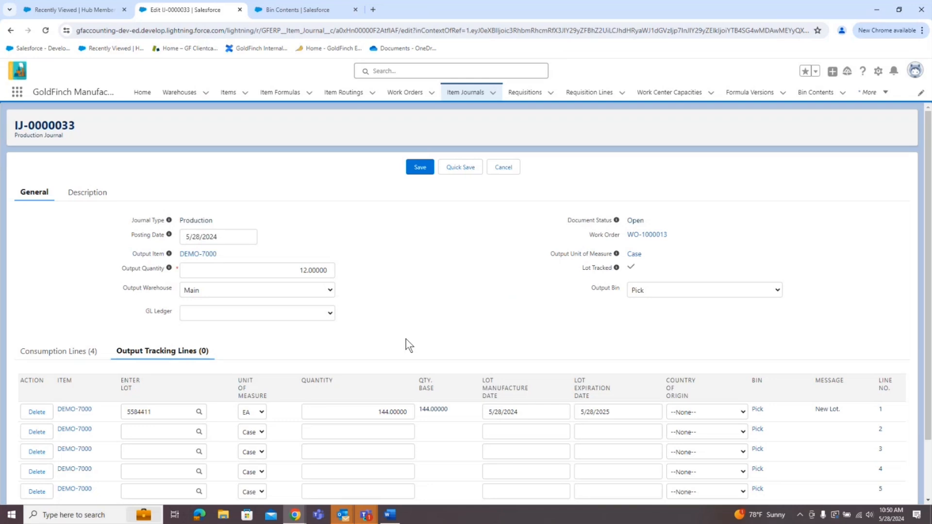
pyautogui.click(260, 412)
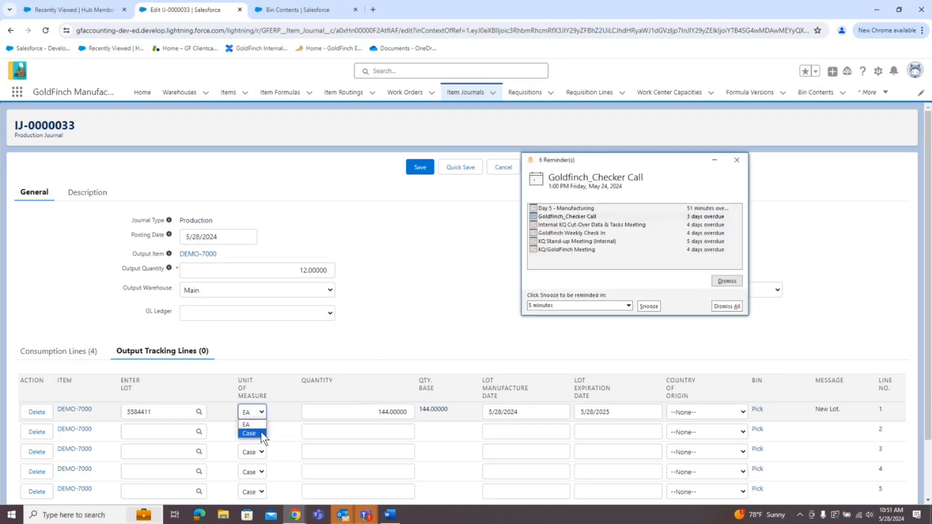
pyautogui.click(737, 161)
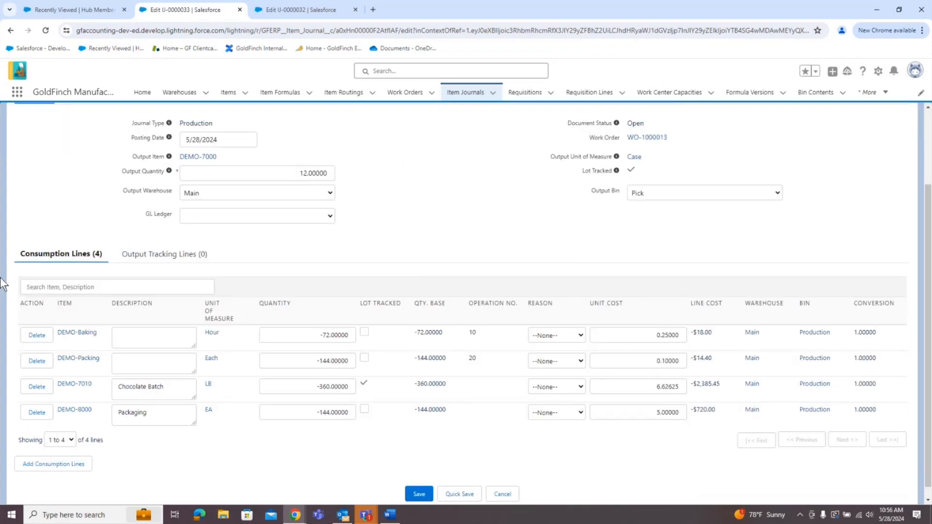
# Check the DEMO-7000 output tracking lines and the consumption lines, and save the production journal.
pyautogui.click(194, 254)
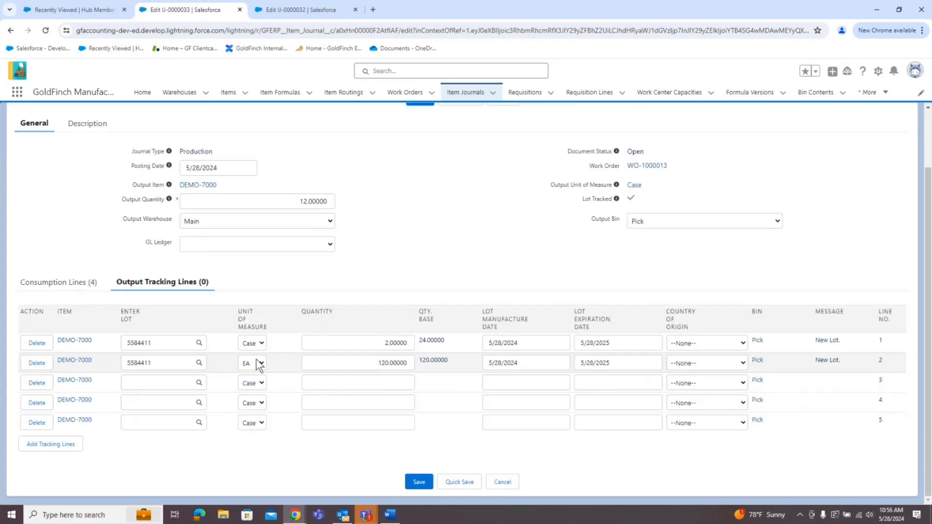
pyautogui.click(58, 283)
pyautogui.scroll(3, 62, 302)
pyautogui.click(419, 167)
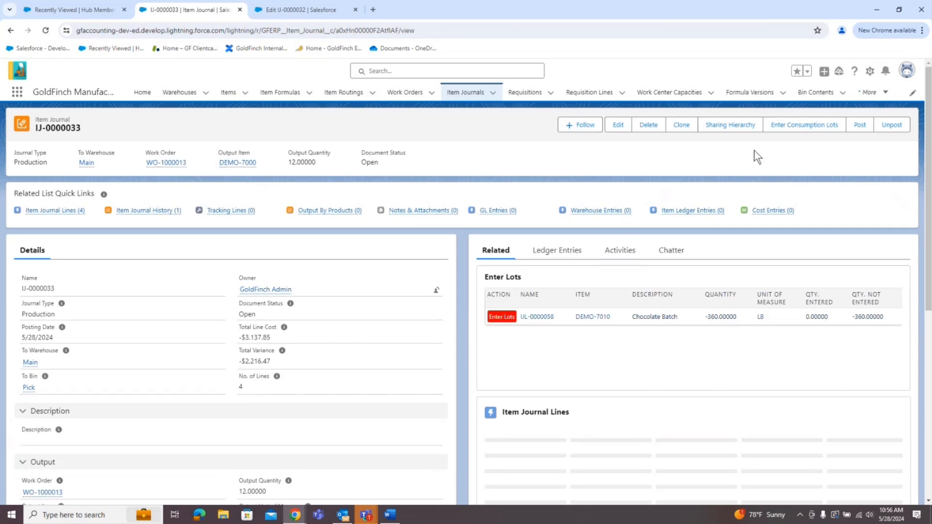
# Assign lot 998877 to the DEMO-7010 Chocolate Batch consumption line and save the tracking lines.
pyautogui.click(796, 126)
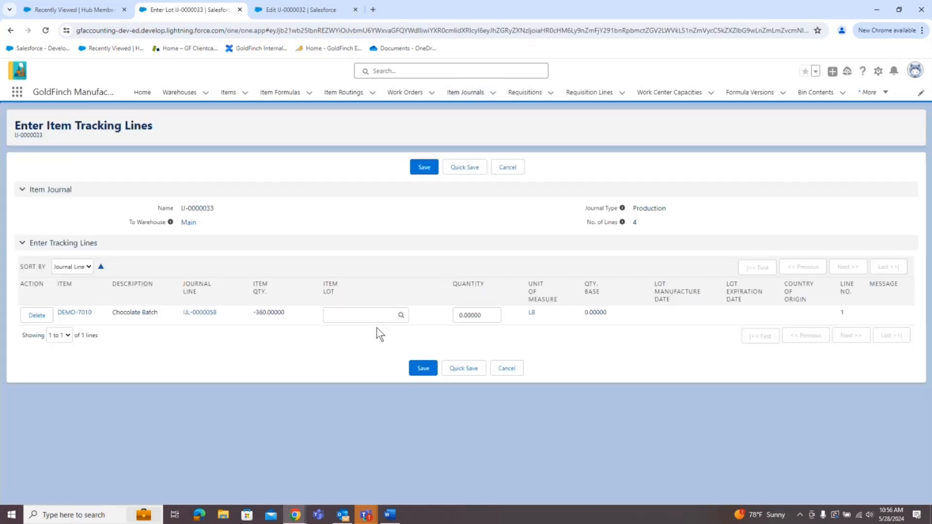
pyautogui.click(401, 315)
pyautogui.click(67, 143)
pyautogui.click(423, 167)
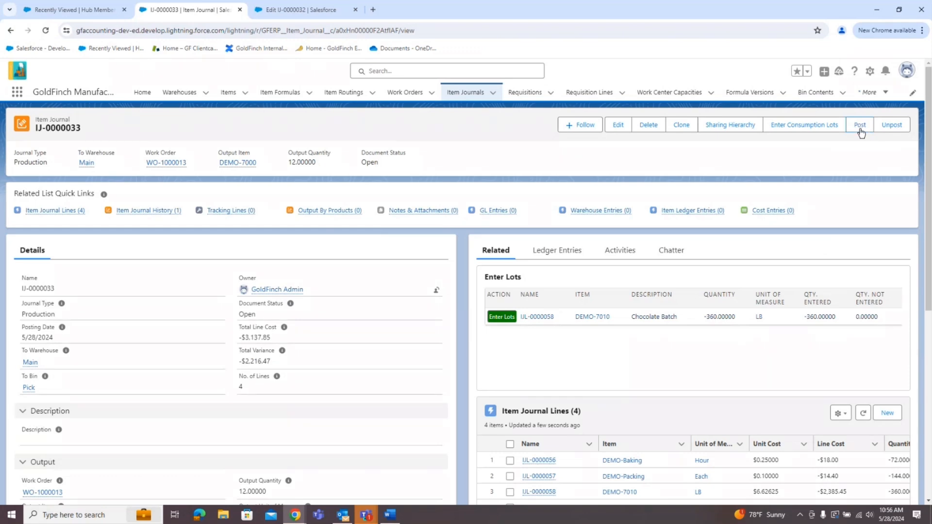
# Post the item journal and open its ledger entries.
pyautogui.click(860, 128)
pyautogui.click(437, 199)
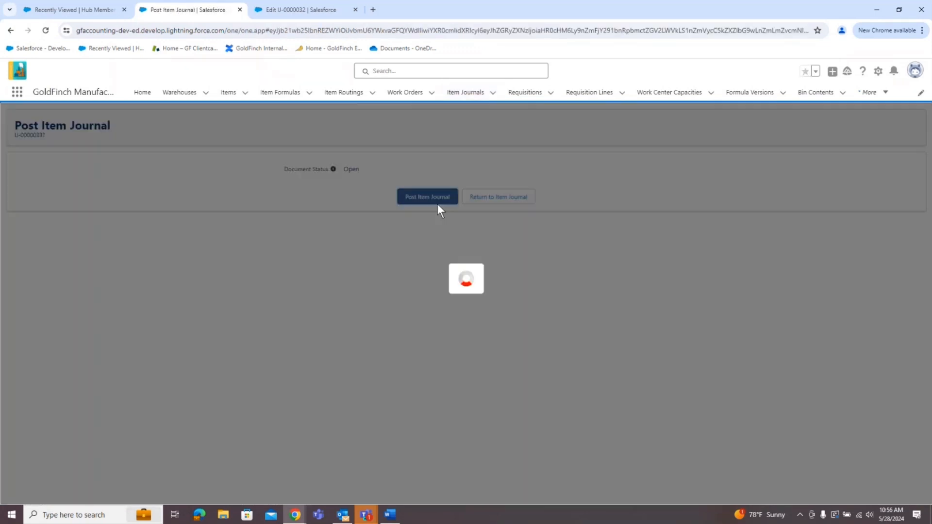
pyautogui.click(564, 260)
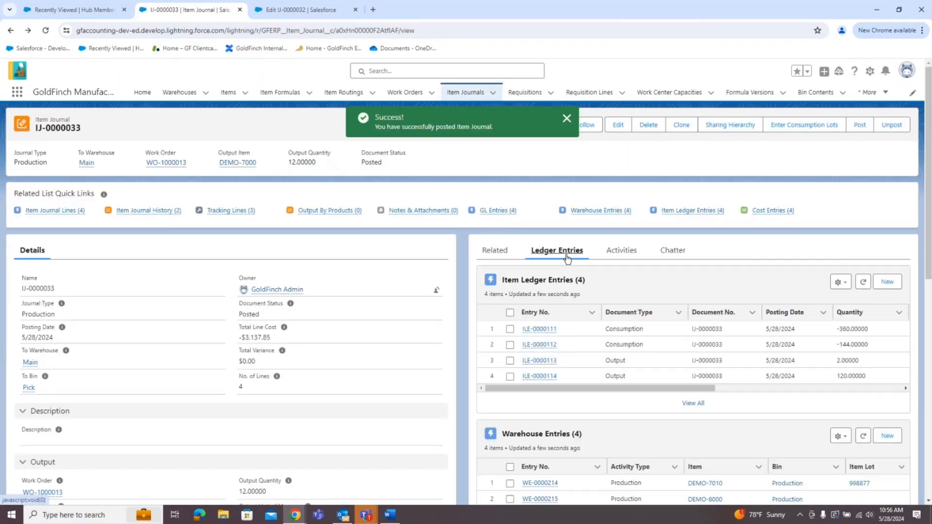
# Review the posted journal's full item ledger entries, its warehouse and cost entries, and open the complete GL entries.
pyautogui.click(687, 404)
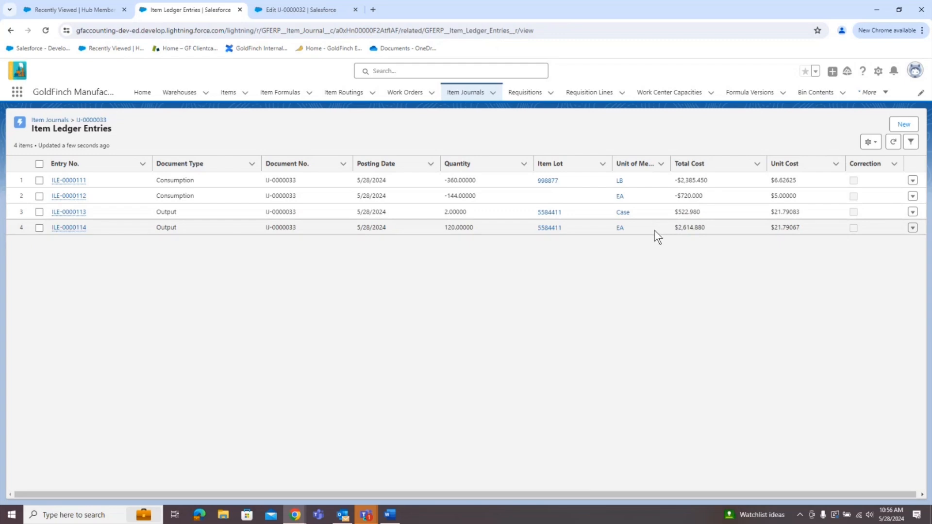
pyautogui.click(89, 120)
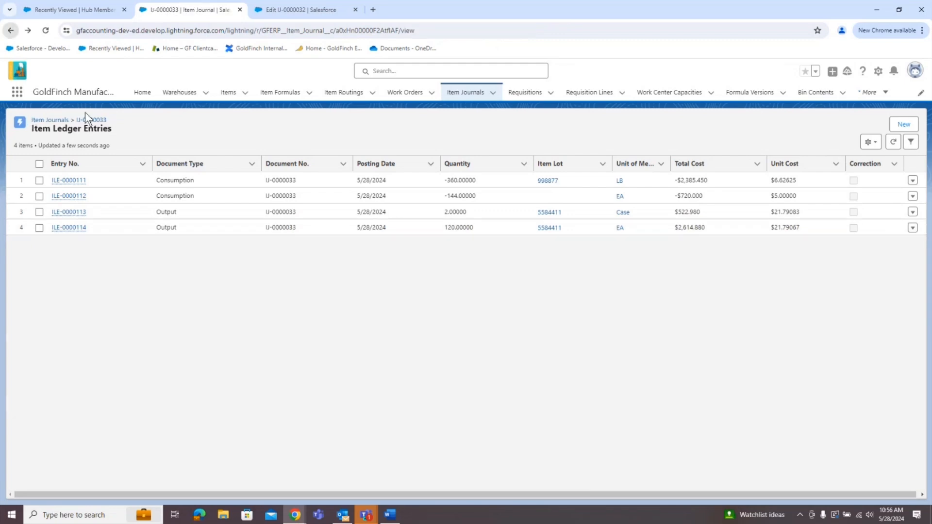
pyautogui.scroll(-6, 709, 318)
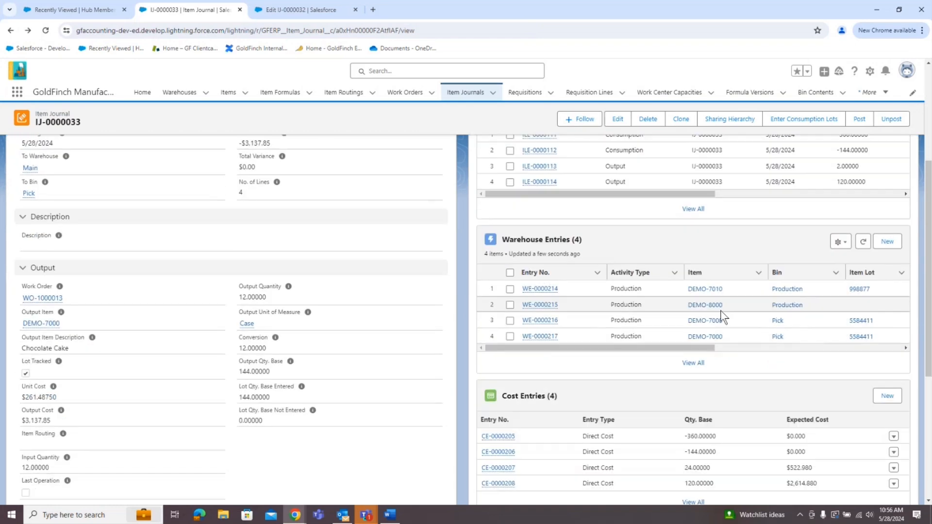
pyautogui.scroll(-2, 765, 336)
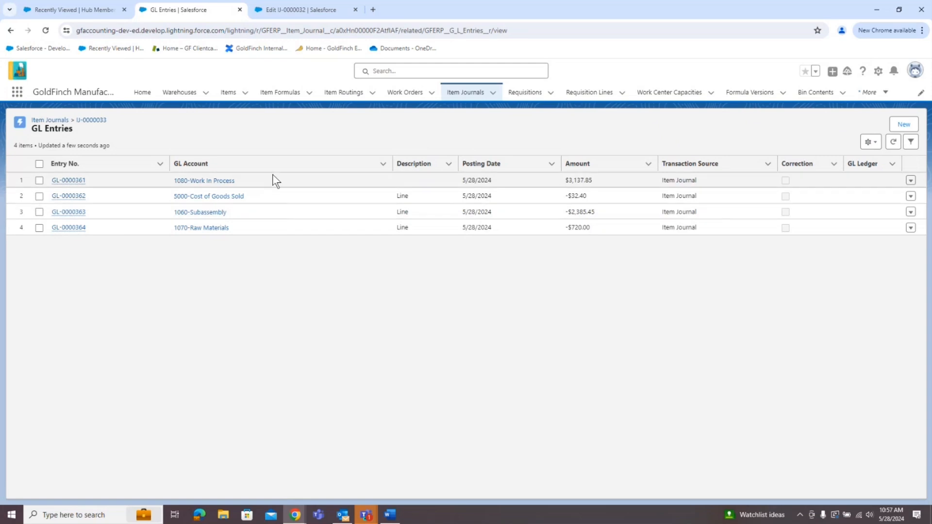
# Compare the GL amounts for work in process, subassembly, raw materials and cost of goods sold, and return to the item journal.
pyautogui.moveTo(607, 181); pyautogui.dragTo(566, 181)
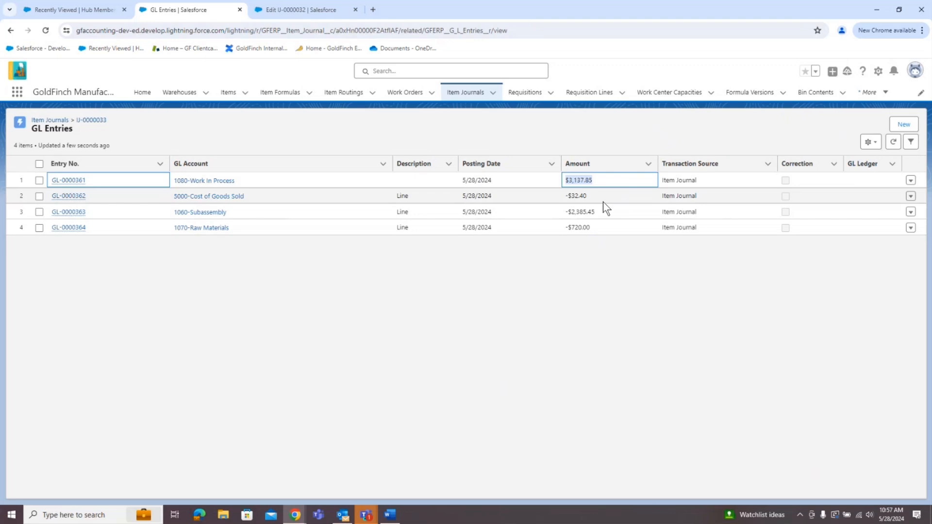
pyautogui.moveTo(602, 211); pyautogui.dragTo(566, 212)
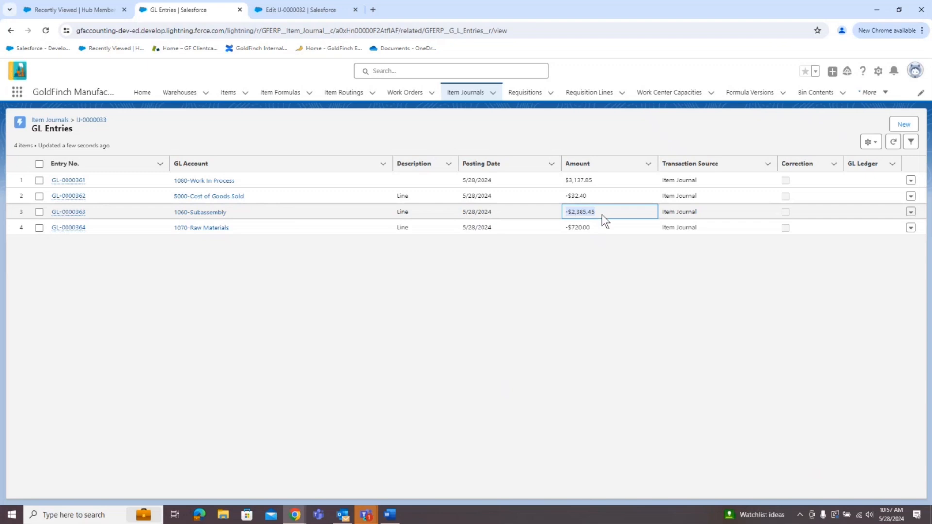
pyautogui.moveTo(597, 226); pyautogui.dragTo(559, 227)
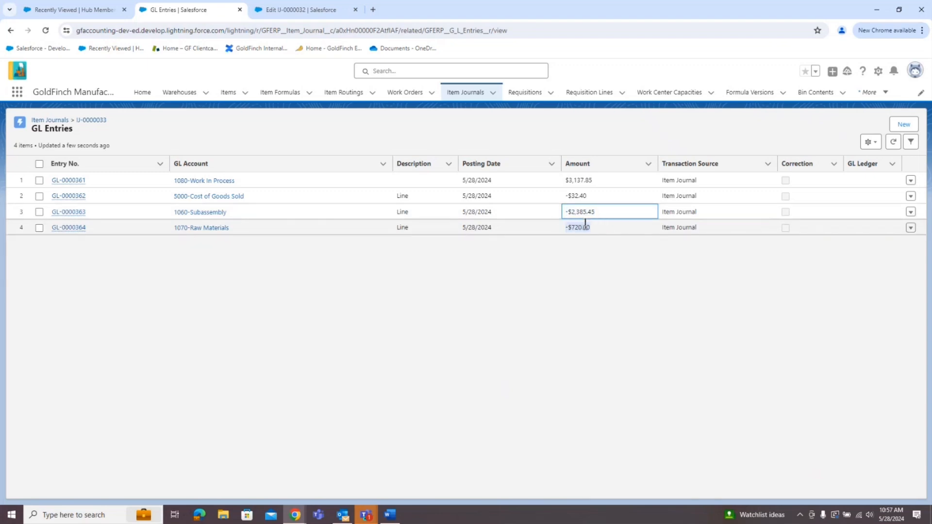
pyautogui.moveTo(594, 197); pyautogui.dragTo(564, 197)
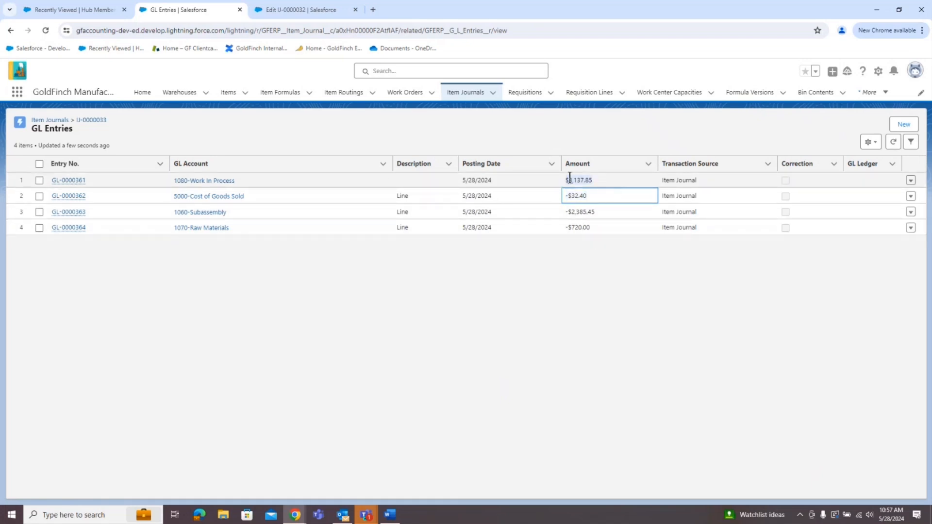
pyautogui.click(10, 31)
pyautogui.scroll(2, 198, 315)
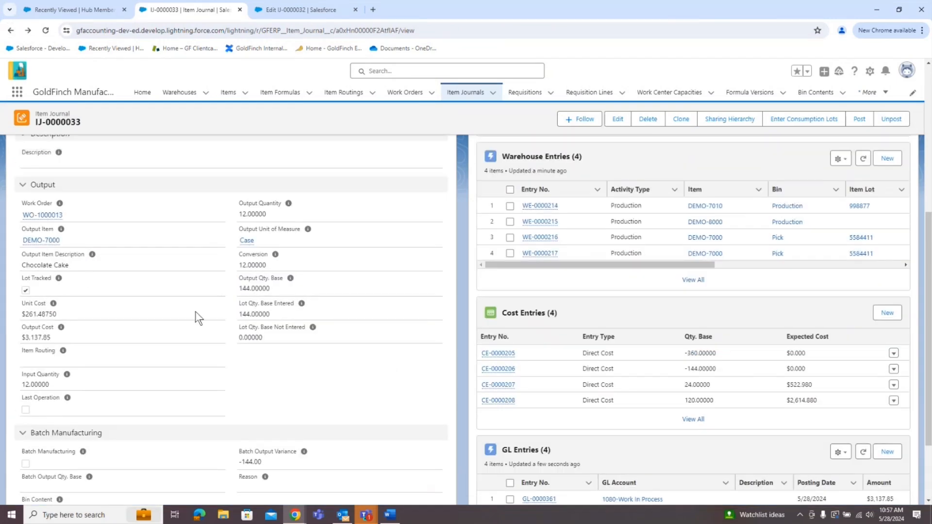
# Open the journal's linked work order and review its item ledger, warehouse and cost entries.
pyautogui.click(41, 216)
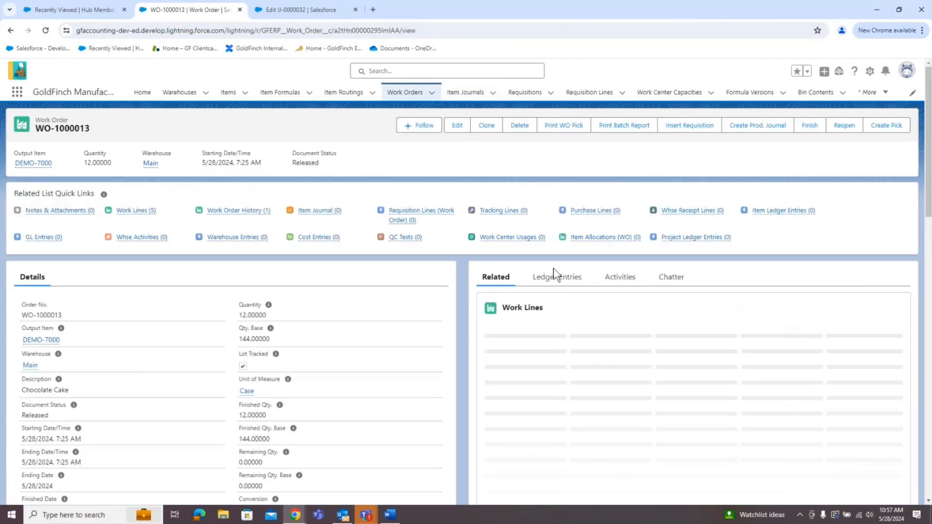
pyautogui.scroll(-1, 651, 363)
pyautogui.click(562, 230)
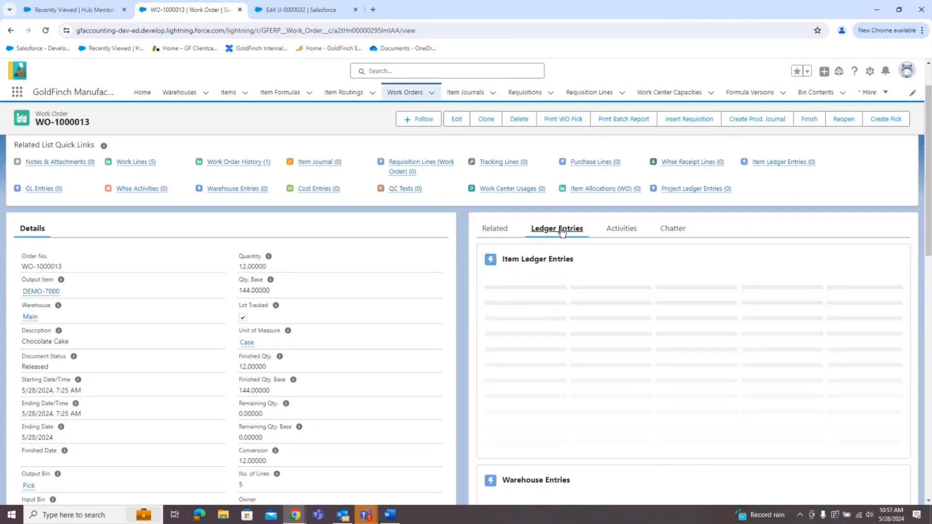
pyautogui.scroll(-7, 703, 378)
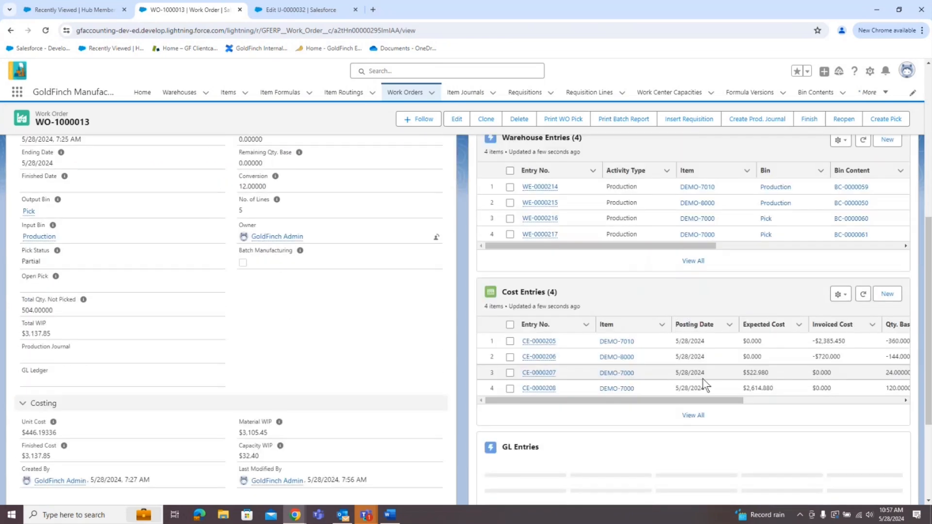
pyautogui.scroll(2, 654, 377)
pyautogui.scroll(3, 777, 353)
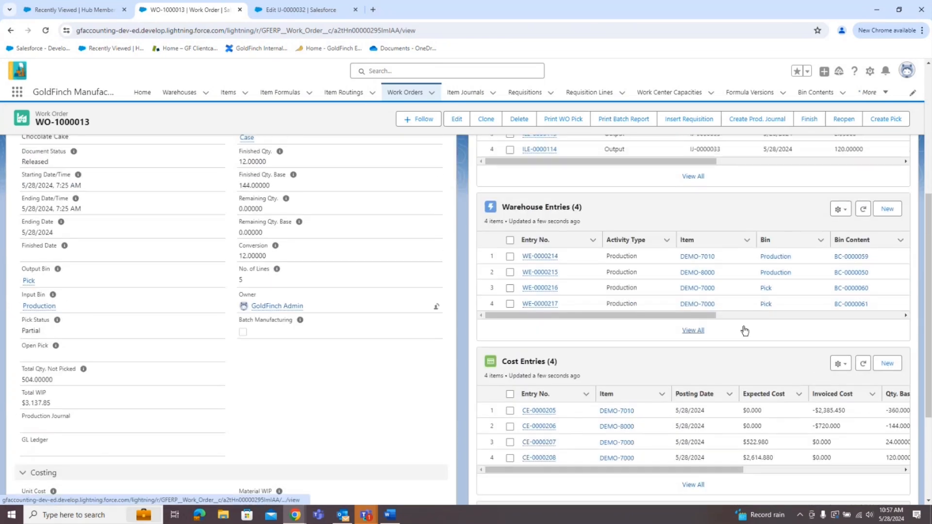
# Review the work order's related lists and check its material WIP, capacity WIP and finished cost under Costing.
pyautogui.click(495, 158)
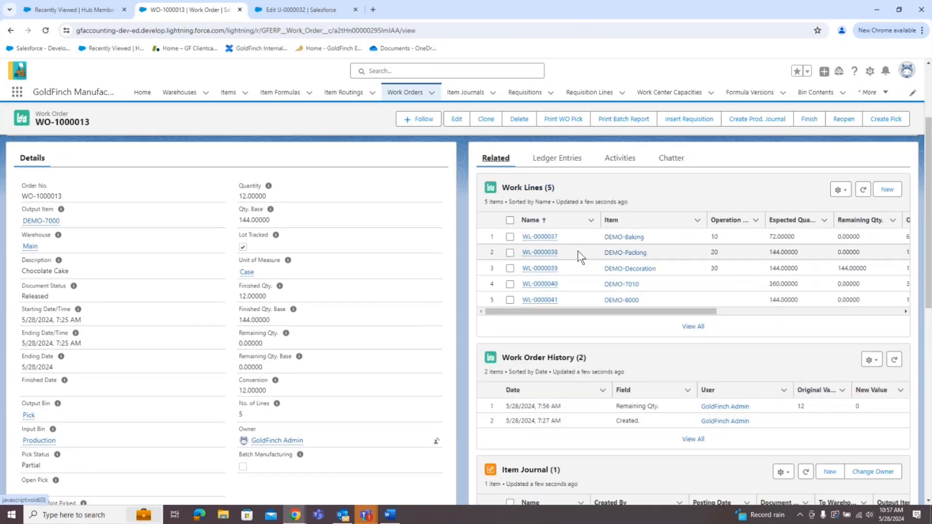
pyautogui.scroll(-2, 545, 384)
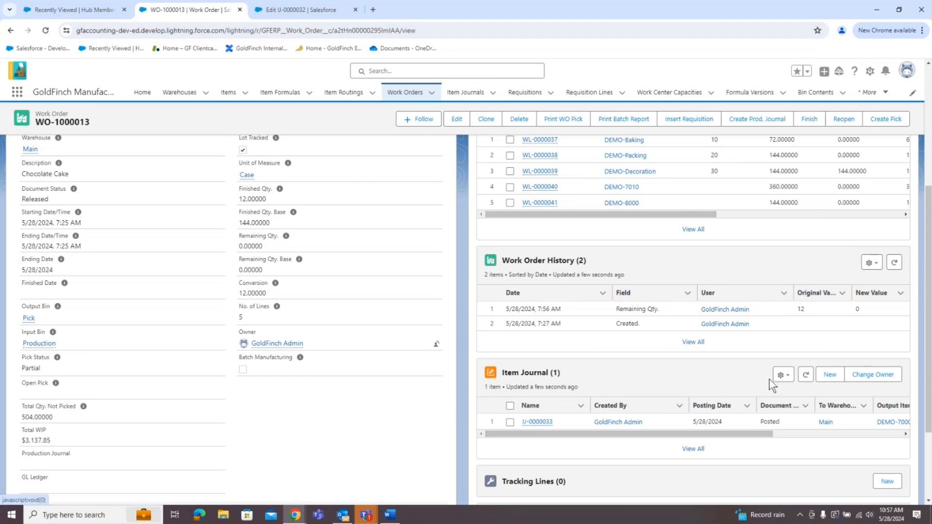
pyautogui.scroll(-2, 168, 402)
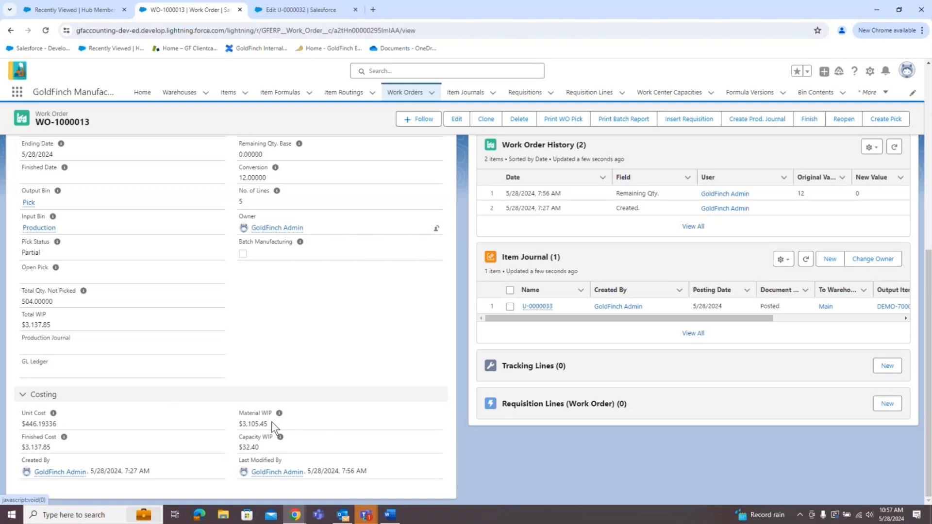
pyautogui.moveTo(269, 425); pyautogui.dragTo(237, 425)
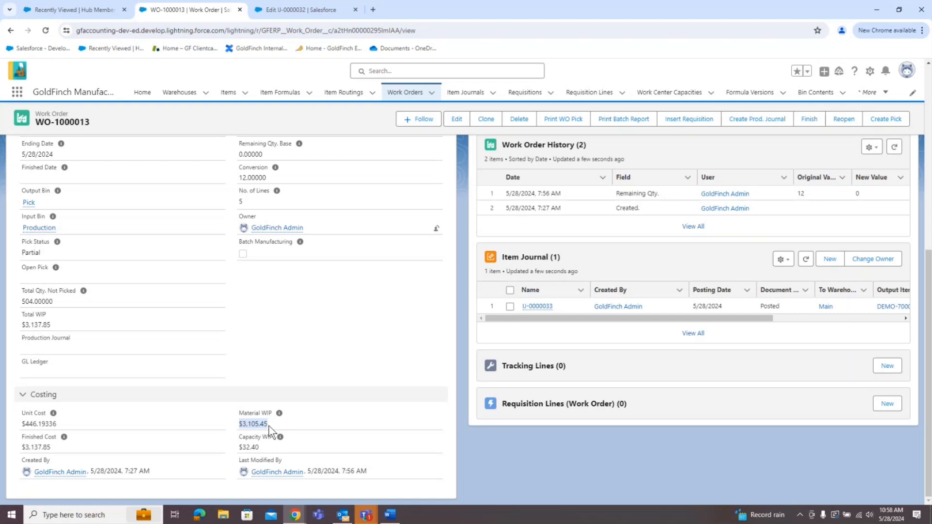
pyautogui.click(263, 451)
pyautogui.moveTo(53, 448); pyautogui.dragTo(17, 454)
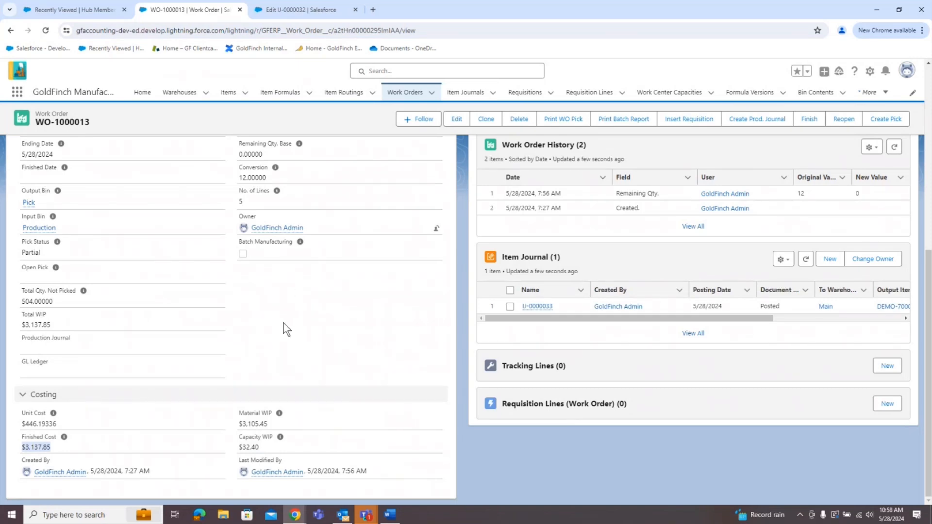
# Select the DEMO-Decoration work line and check its remaining quantity, line status, previous operation and WIP.
pyautogui.scroll(1, 284, 322)
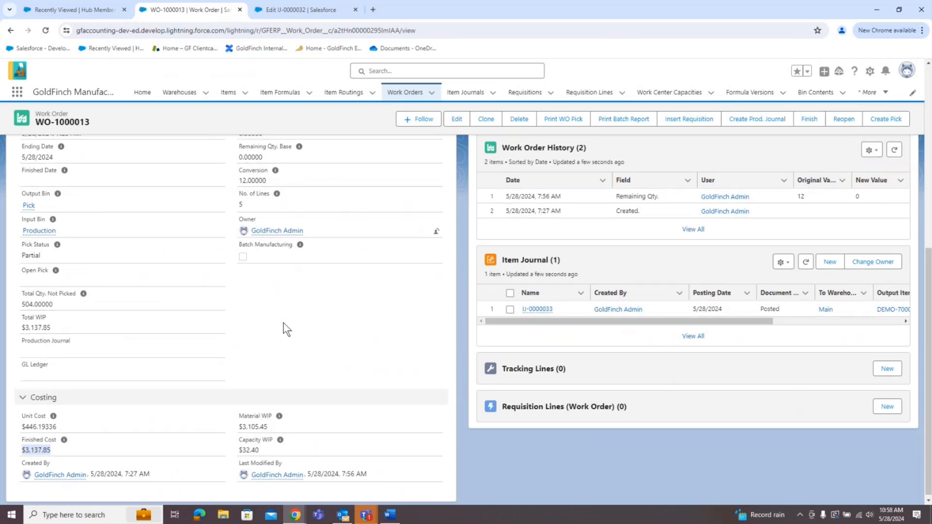
pyautogui.scroll(5, 342, 246)
pyautogui.scroll(-2, 740, 309)
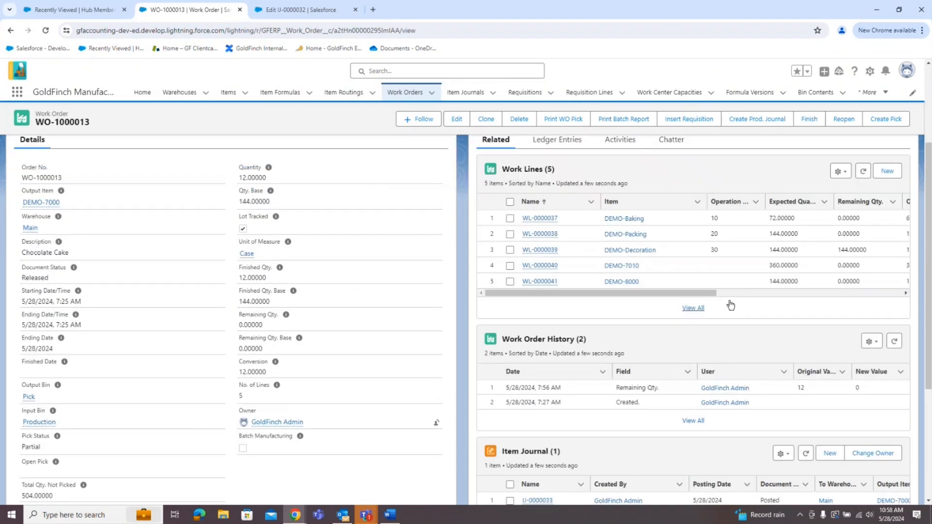
pyautogui.click(510, 250)
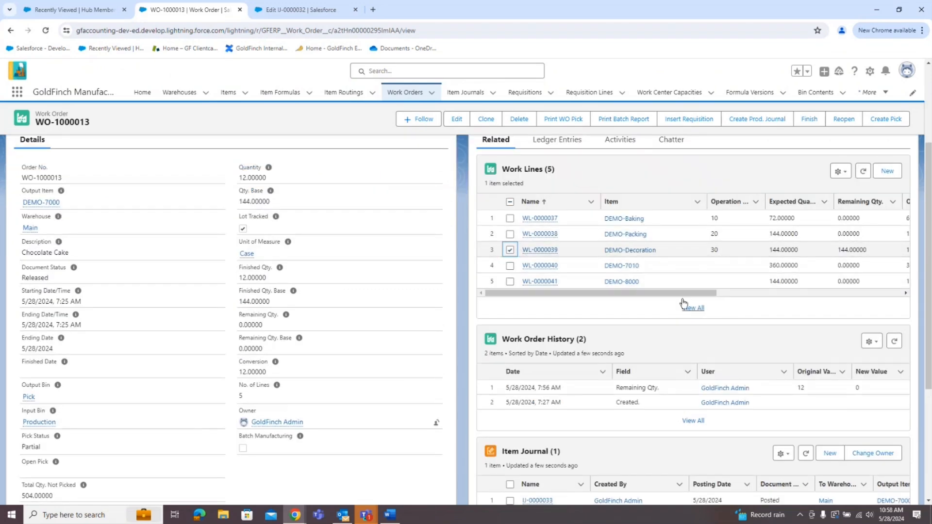
pyautogui.moveTo(680, 293); pyautogui.dragTo(819, 292)
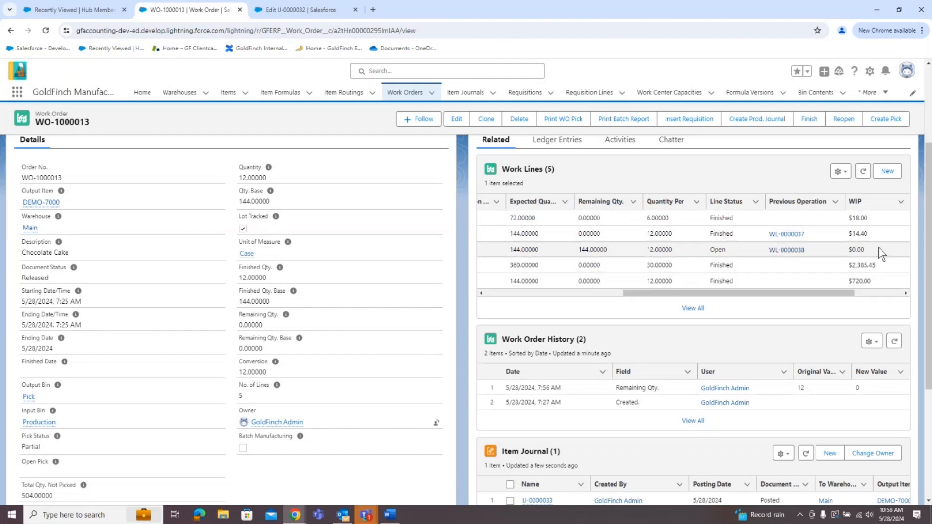
pyautogui.moveTo(736, 292); pyautogui.dragTo(810, 302)
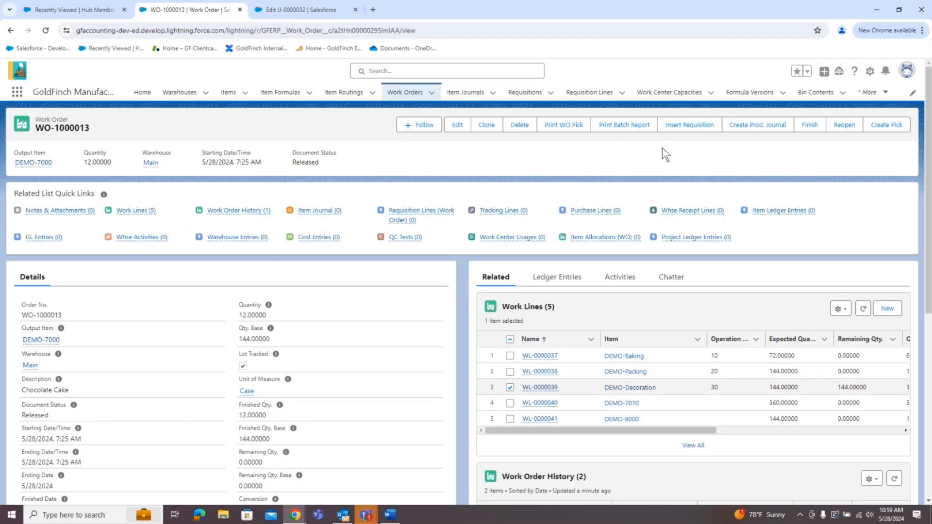
# Insert the work order's requisition lines into a new requisition and create the DEMO-Decoration purchase order for vendor Dickenson plc.
pyautogui.click(700, 127)
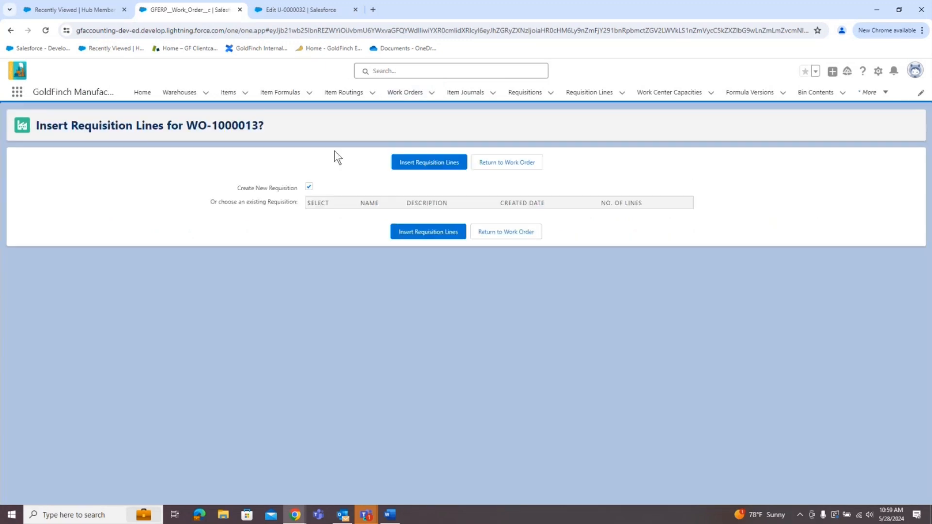
pyautogui.click(432, 163)
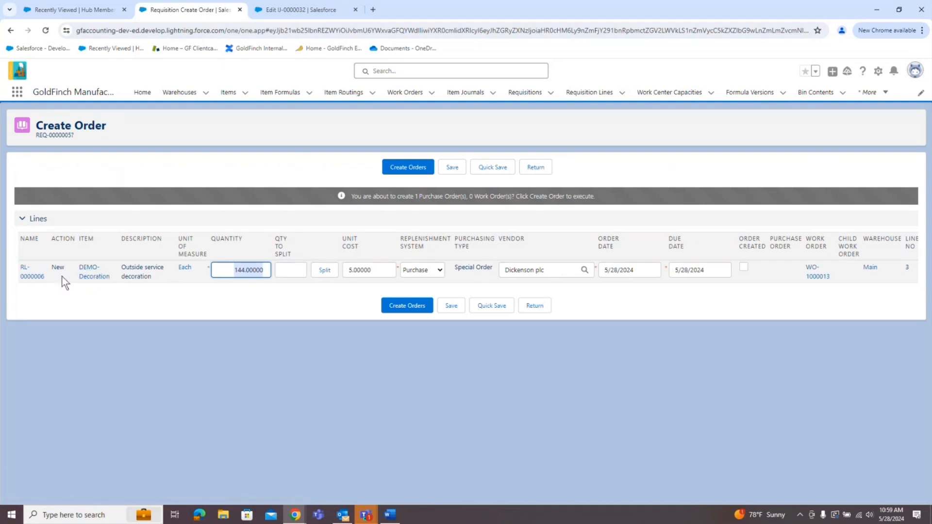
pyautogui.moveTo(97, 273)
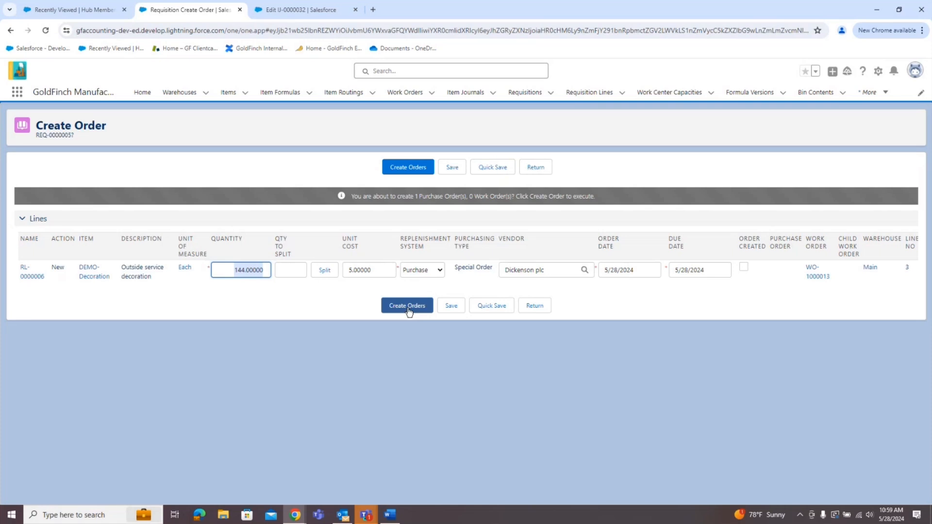
pyautogui.click(424, 301)
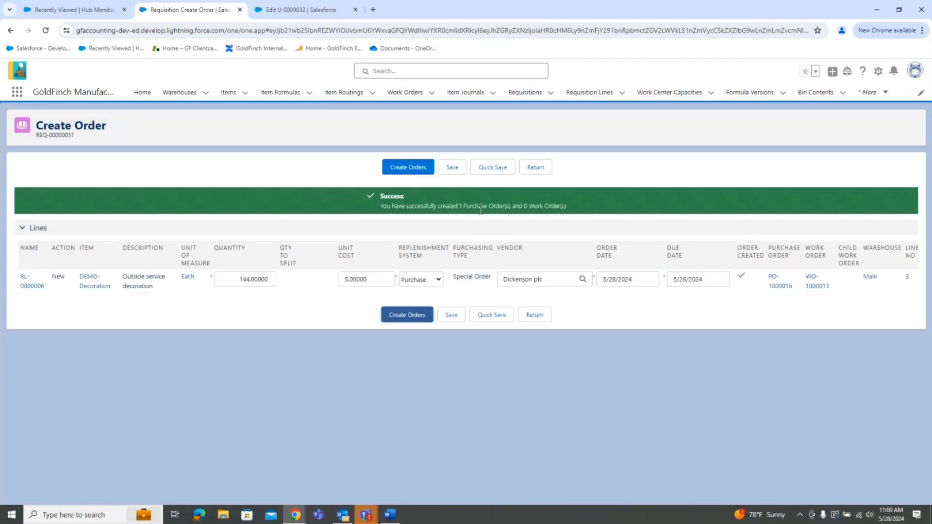
pyautogui.moveTo(460, 205); pyautogui.dragTo(511, 221)
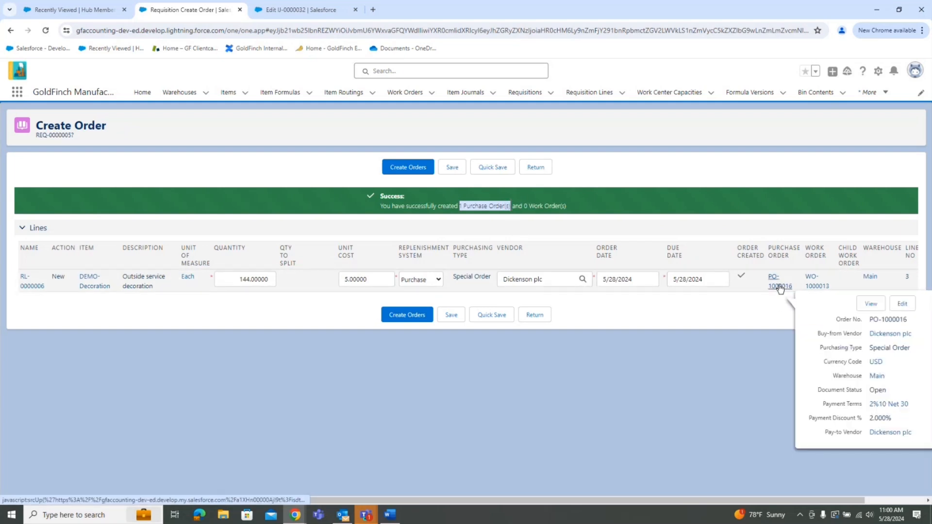
# Open the new purchase order, check and save its line details, and preview the printable purchase order.
pyautogui.click(778, 287)
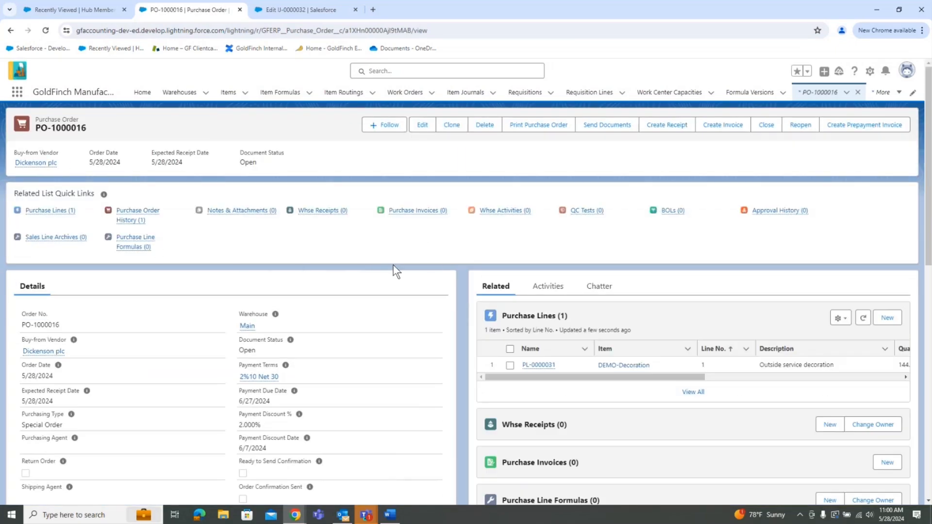
pyautogui.click(425, 126)
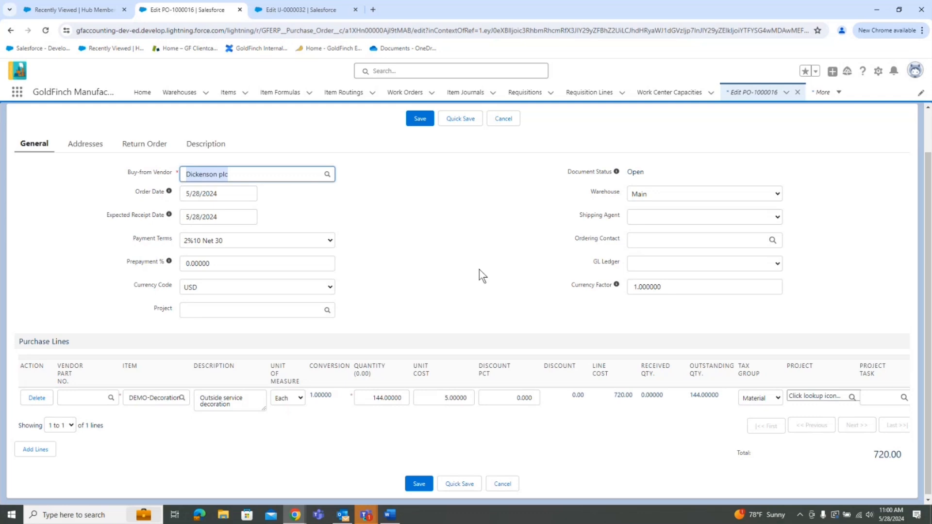
pyautogui.click(420, 119)
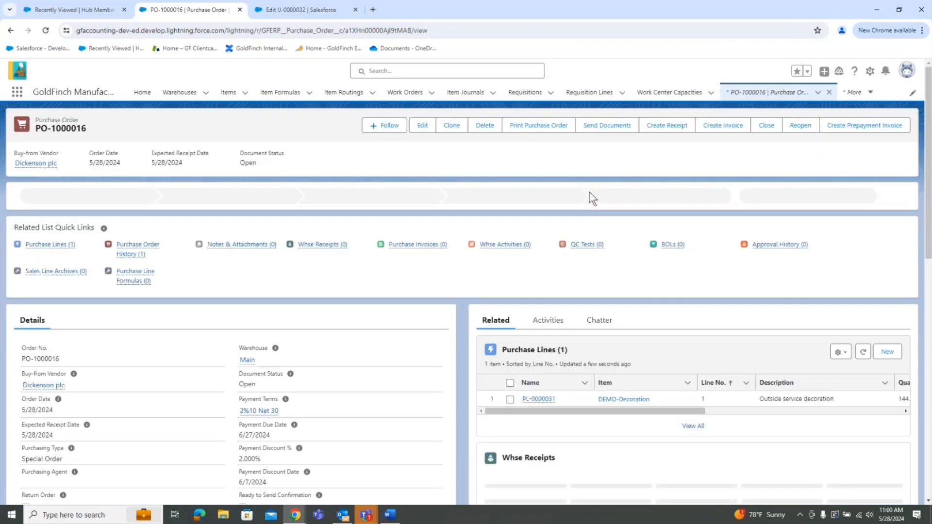
pyautogui.click(533, 125)
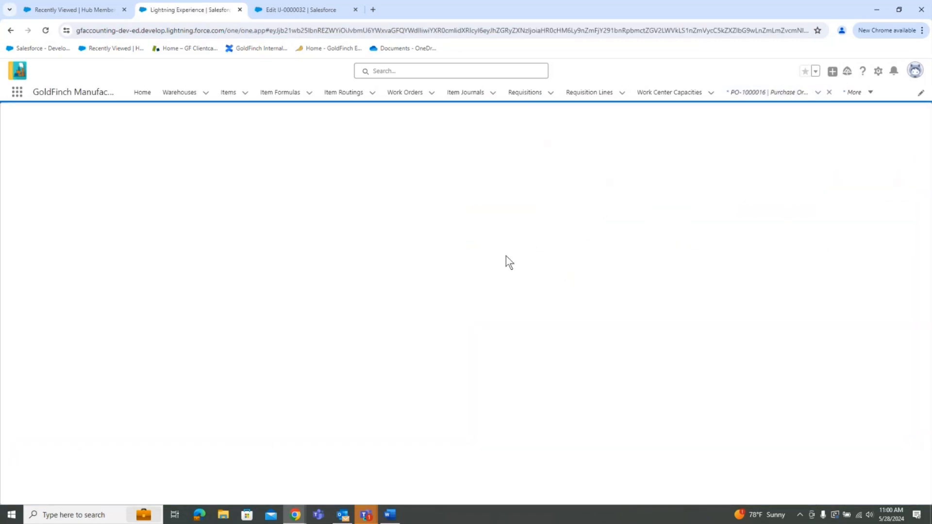
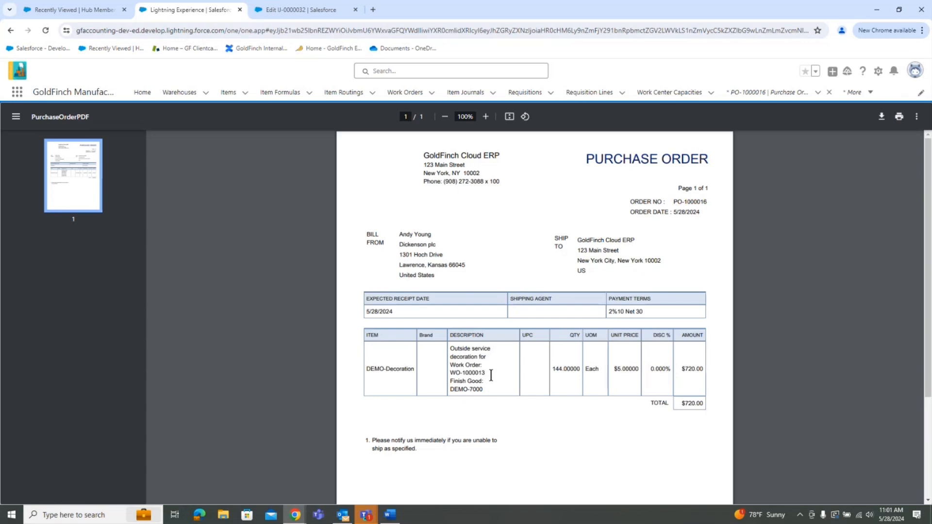
pyautogui.click(10, 31)
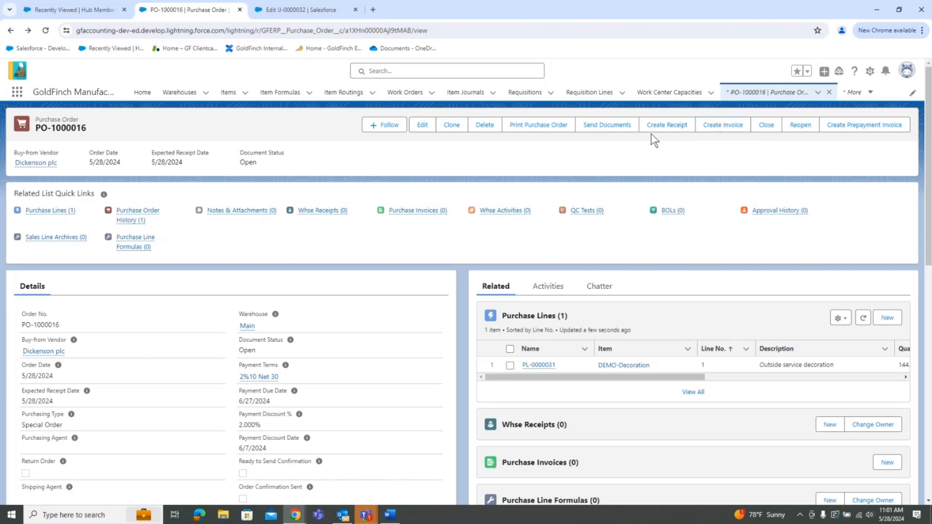
# Create an invoice from the purchase order and review the temporary invoice's details.
pyautogui.click(724, 130)
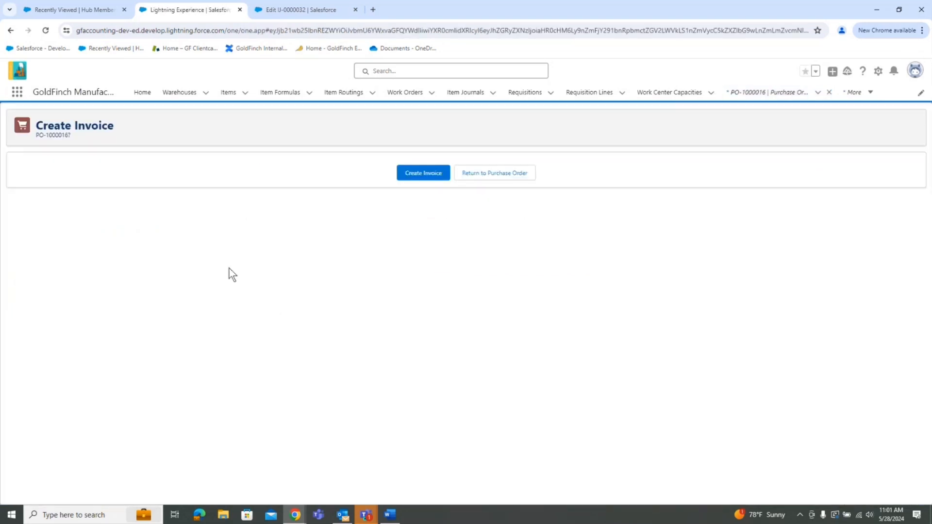
pyautogui.click(422, 175)
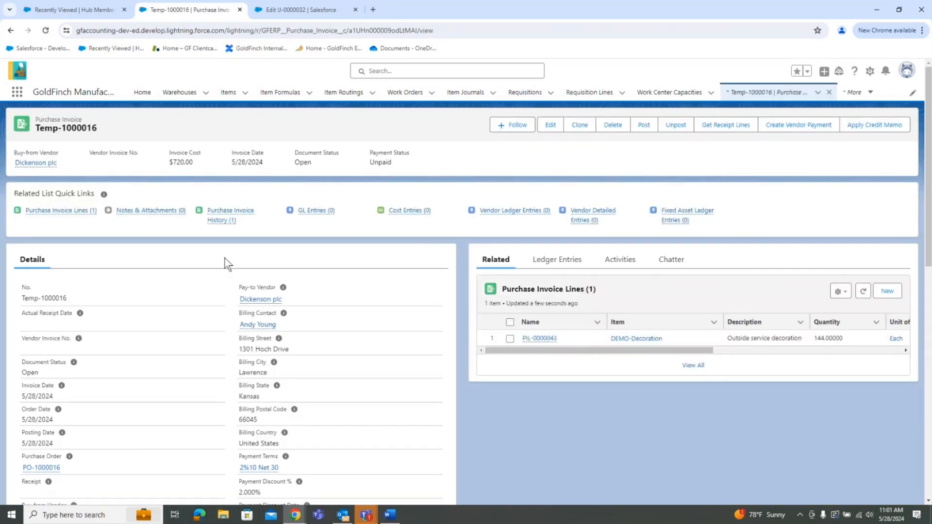
pyautogui.scroll(-5, 334, 369)
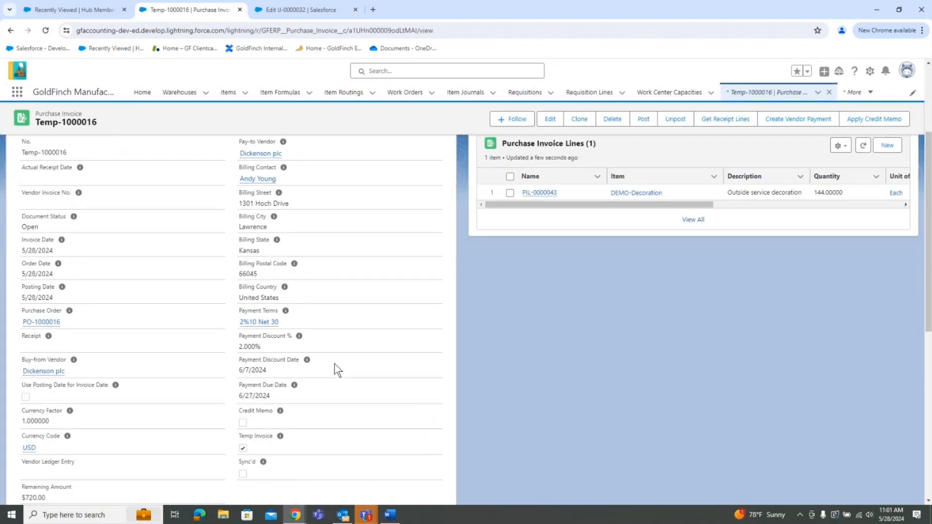
pyautogui.scroll(-3, 334, 368)
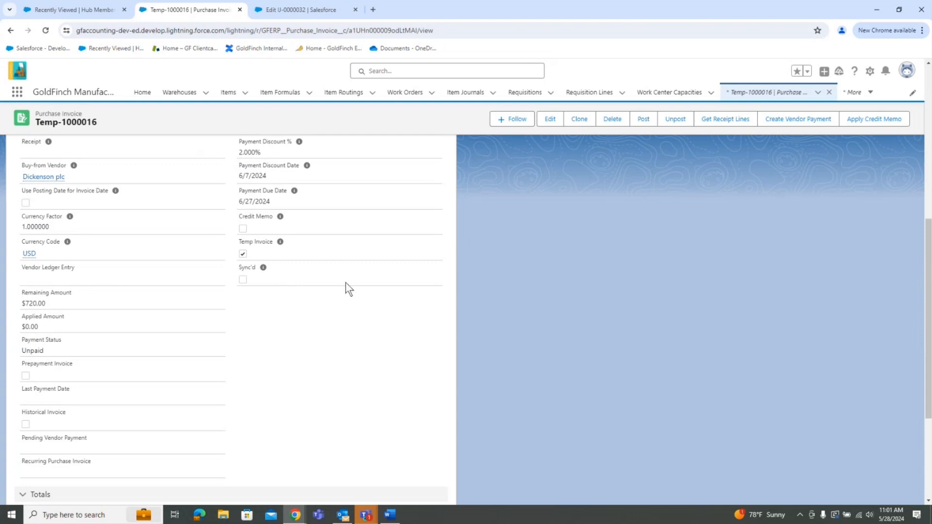
pyautogui.scroll(10, 401, 251)
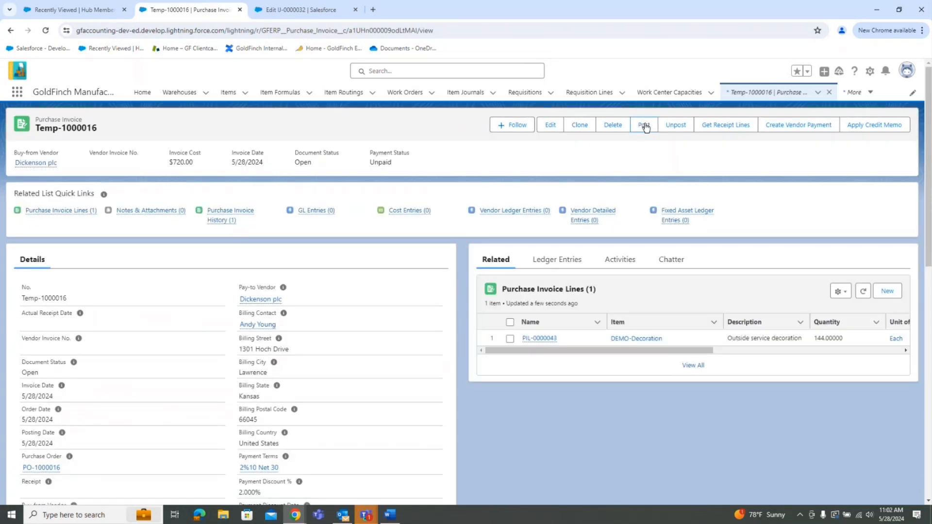
# Post the purchase invoice with vendor invoice number 55844, check its posted details, and open the work orders list.
pyautogui.click(645, 126)
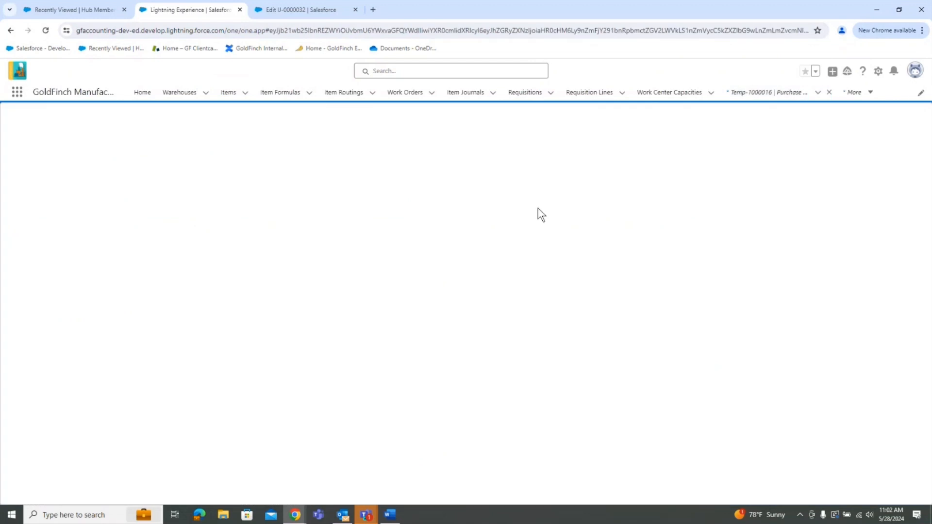
pyautogui.click(350, 218)
pyautogui.write('55844')
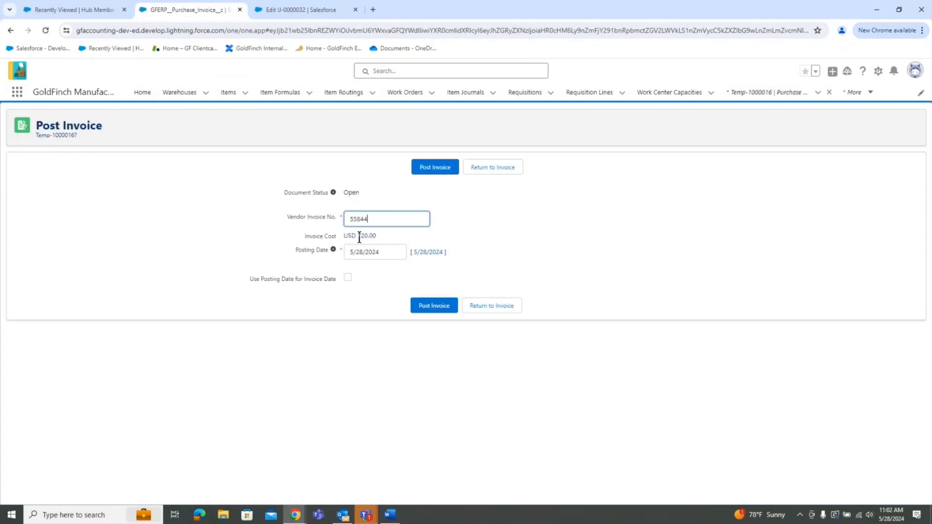
pyautogui.click(434, 168)
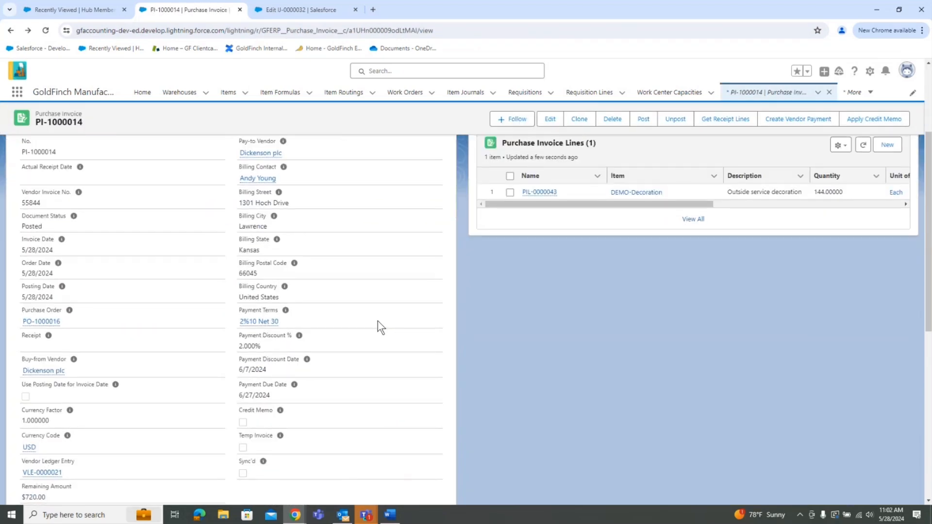
pyautogui.scroll(-1, 382, 328)
pyautogui.scroll(3, 382, 328)
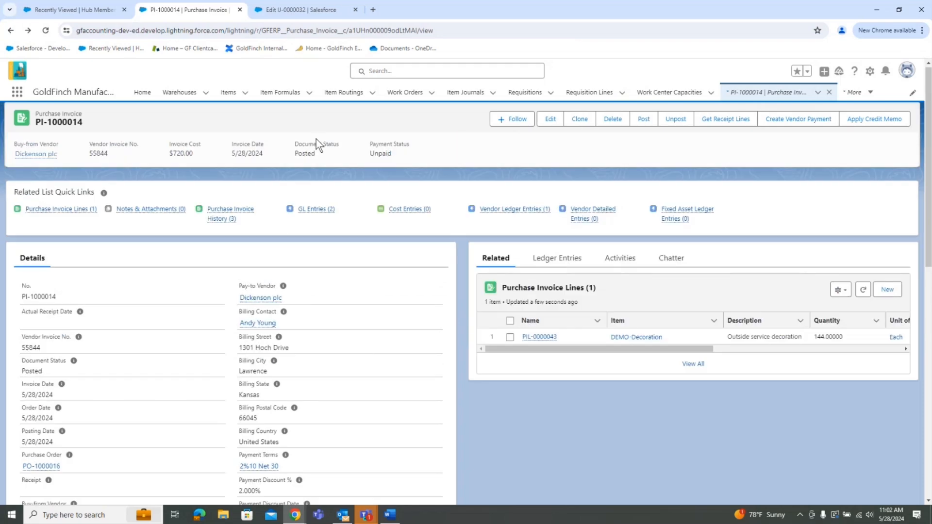
pyautogui.click(405, 93)
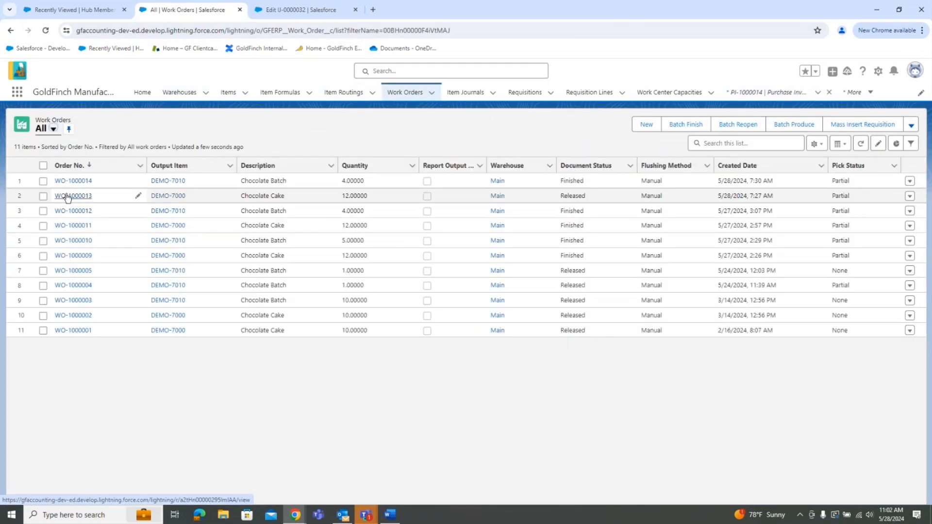
# Open the Chocolate Cake work order created 5/28/2024 and examine its costing fields and the DEMO-Decoration work line's status and WIP.
pyautogui.click(76, 195)
pyautogui.scroll(-7, 325, 377)
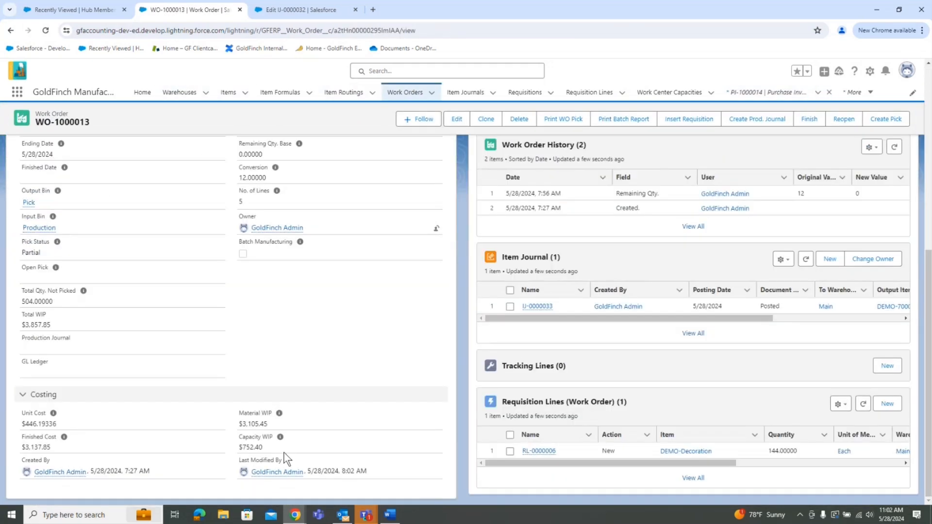
pyautogui.moveTo(263, 447); pyautogui.dragTo(242, 449)
pyautogui.scroll(3, 421, 320)
pyautogui.scroll(2, 421, 320)
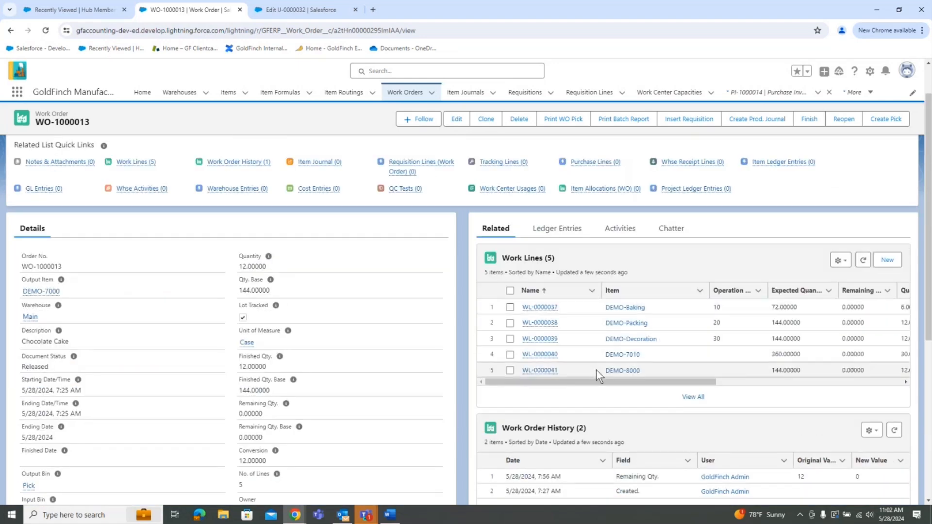
pyautogui.click(510, 339)
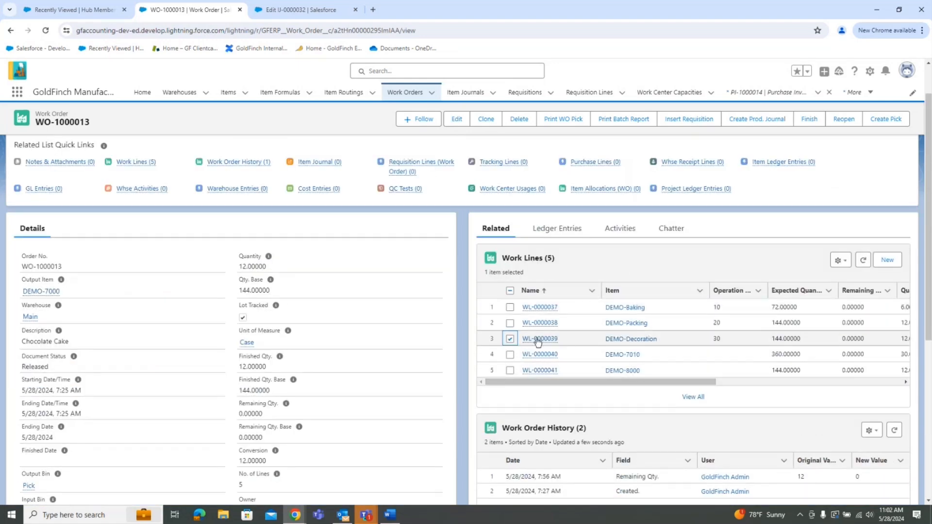
pyautogui.moveTo(619, 381); pyautogui.dragTo(796, 392)
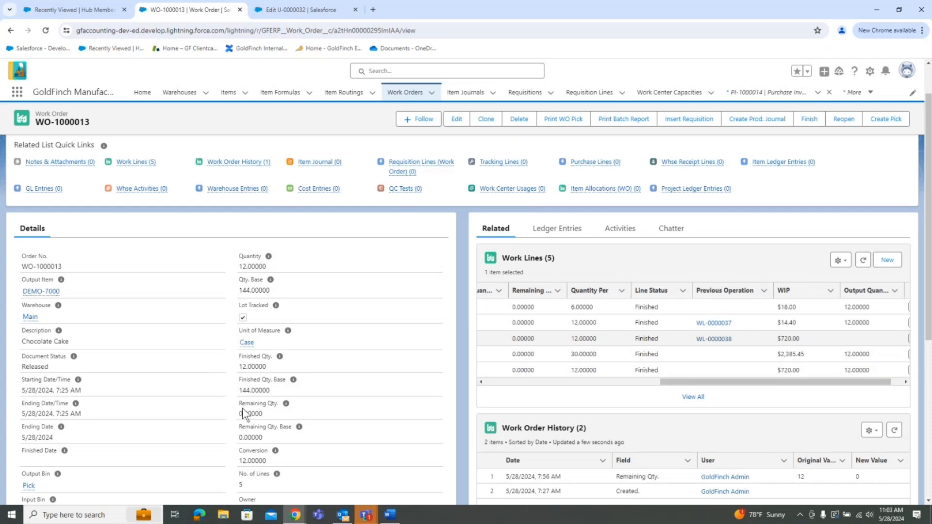
# View the work order's ledger entries, list all its GL entries, and select the outside service decoration entry for review.
pyautogui.click(572, 228)
pyautogui.scroll(-10, 684, 353)
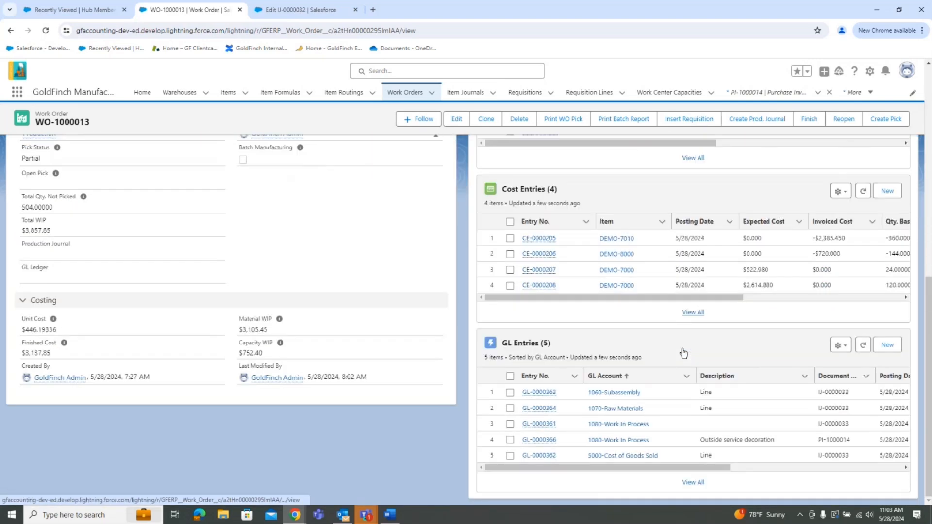
pyautogui.click(697, 483)
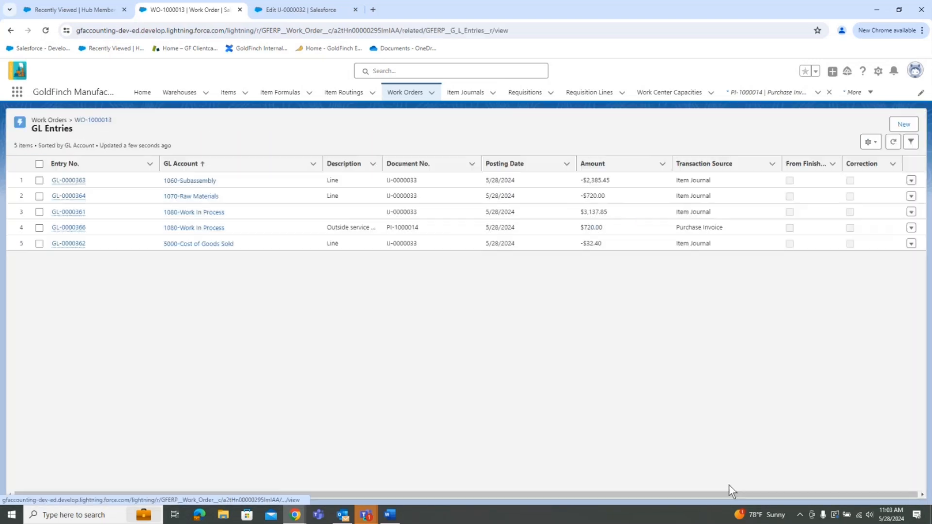
pyautogui.click(39, 229)
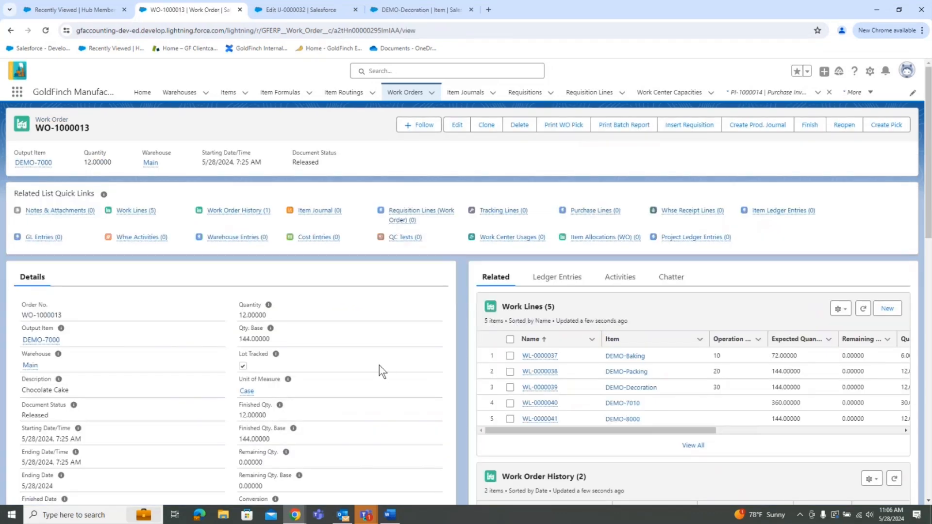
# Check the work order's remaining quantity and line statuses, and finish the work order with finished date 5/28/2024.
pyautogui.scroll(-5, 380, 365)
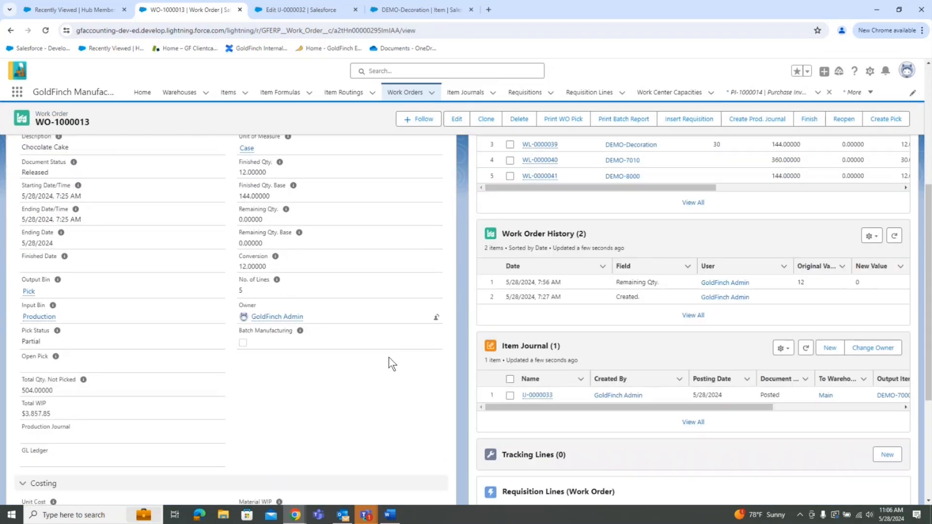
pyautogui.scroll(-1, 392, 364)
pyautogui.scroll(4, 490, 332)
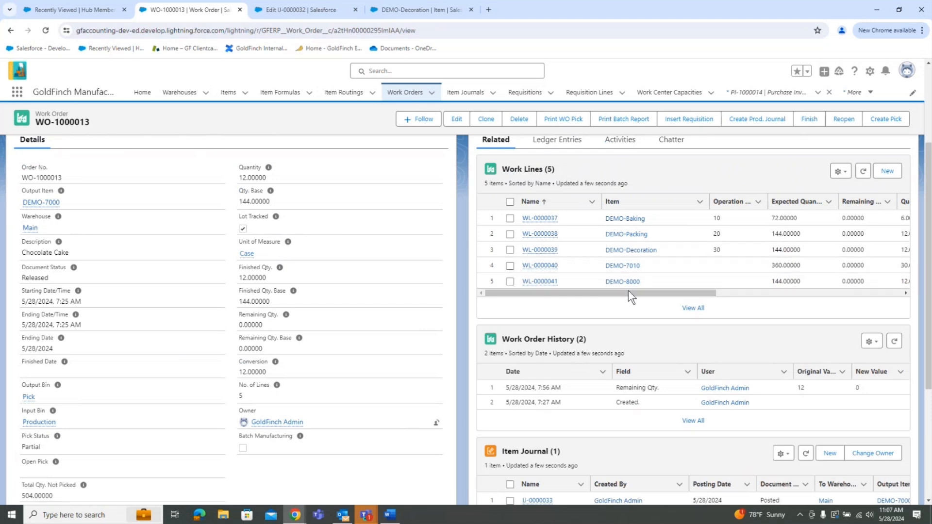
pyautogui.moveTo(629, 293); pyautogui.dragTo(697, 294)
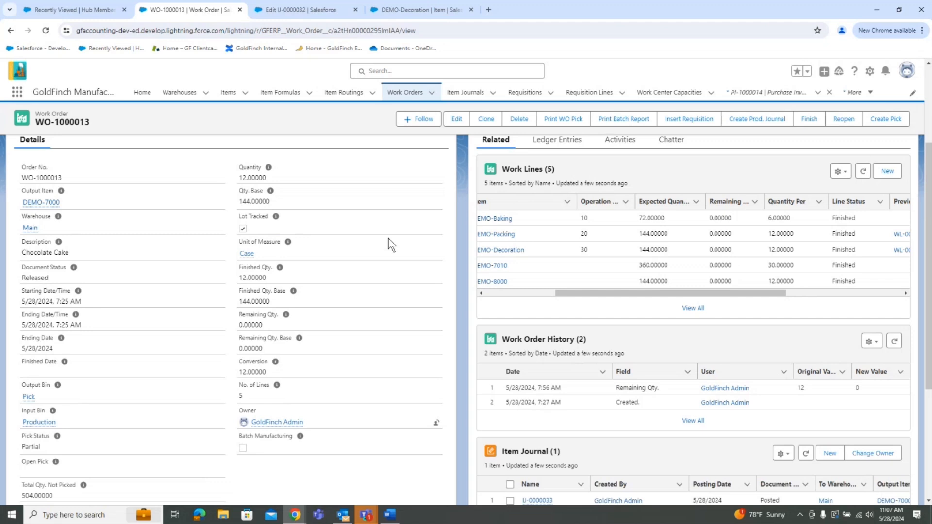
pyautogui.click(814, 125)
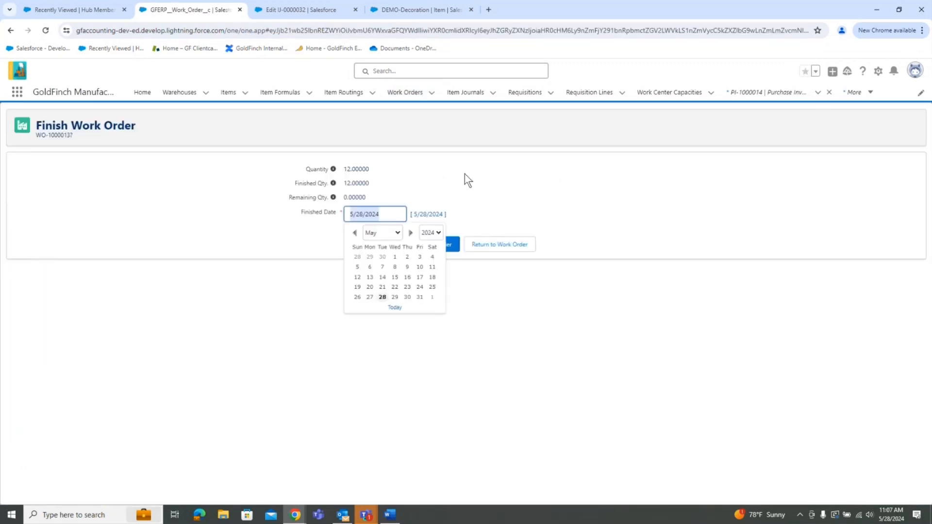
pyautogui.click(424, 246)
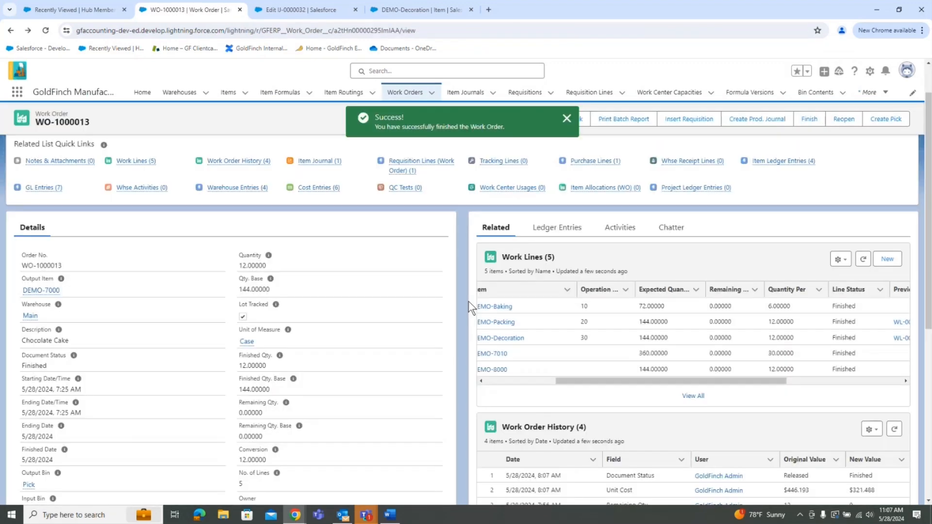
# Review the finished work order's details, change history, and item, warehouse, cost and GL ledger entries.
pyautogui.scroll(-3, 445, 301)
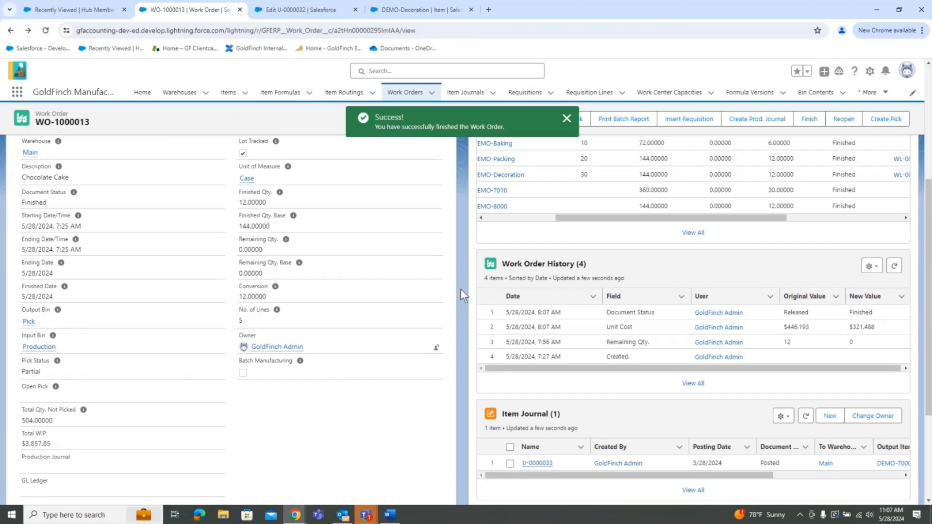
pyautogui.scroll(2, 461, 290)
pyautogui.scroll(1, 461, 278)
pyautogui.click(561, 234)
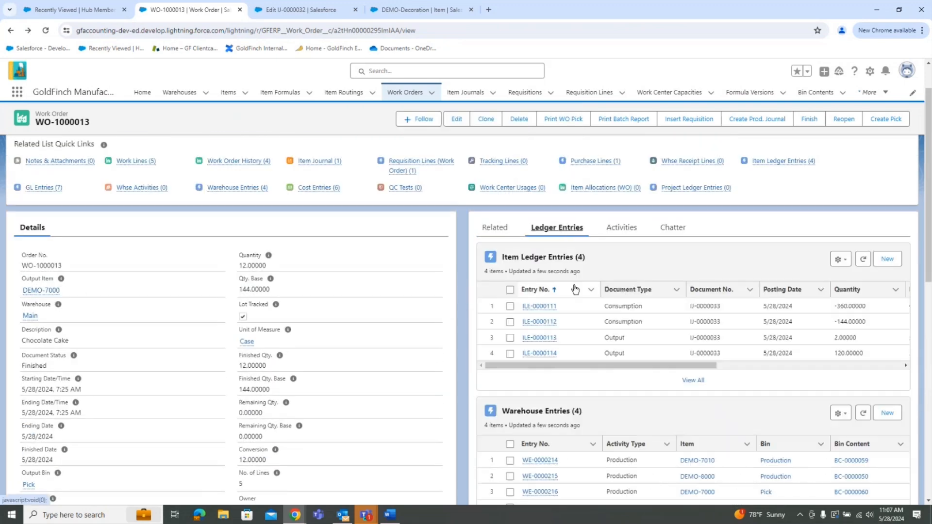
pyautogui.scroll(-1, 657, 313)
pyautogui.scroll(-8, 657, 313)
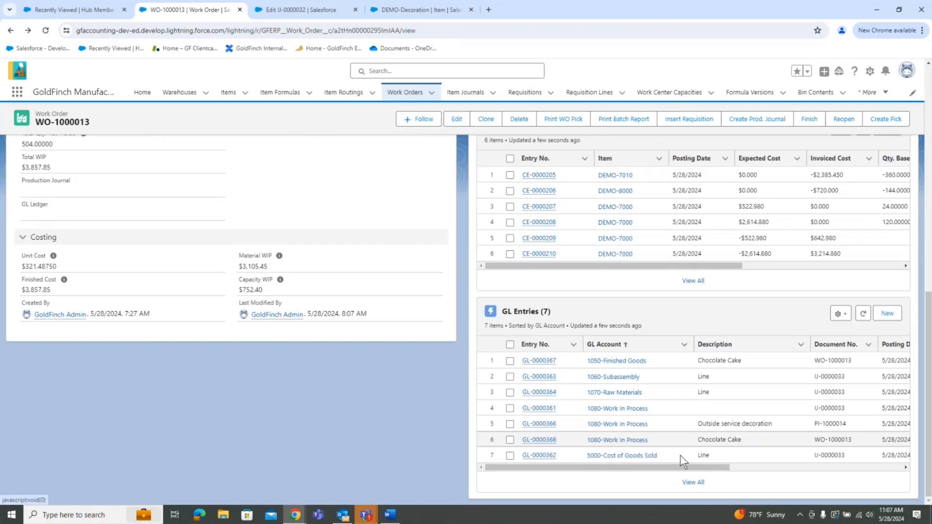
# List all the work order's GL entries, sort them by From Finish WO, and check the Finished Goods and Work In Process output amounts.
pyautogui.click(691, 484)
pyautogui.click(809, 167)
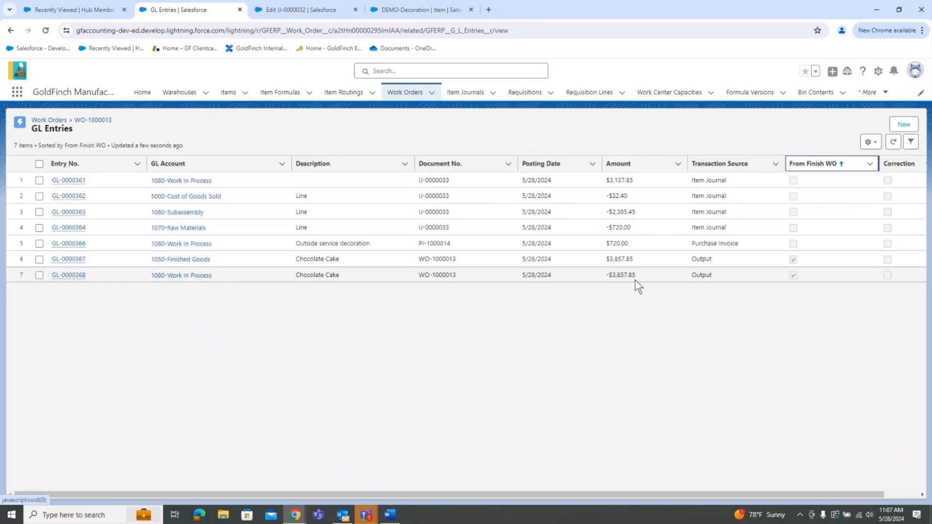
pyautogui.moveTo(642, 274); pyautogui.dragTo(603, 273)
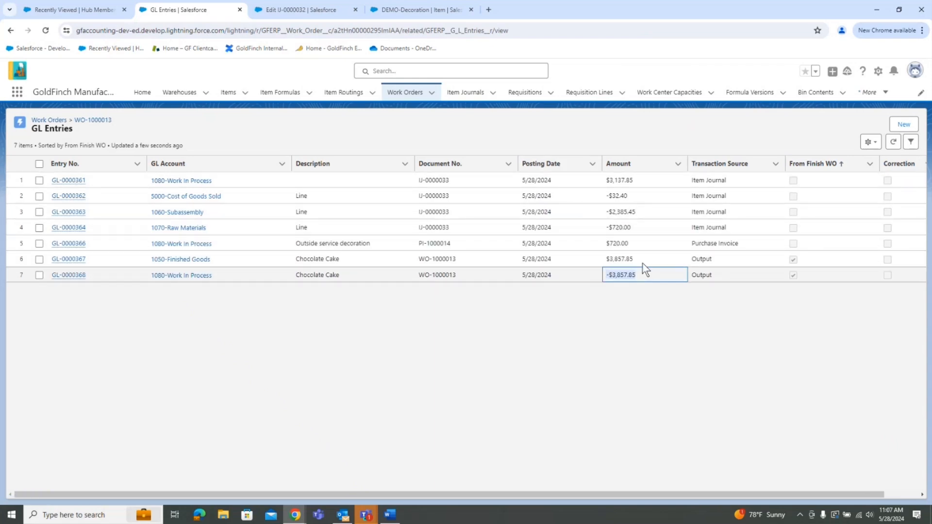
pyautogui.moveTo(649, 260); pyautogui.dragTo(603, 259)
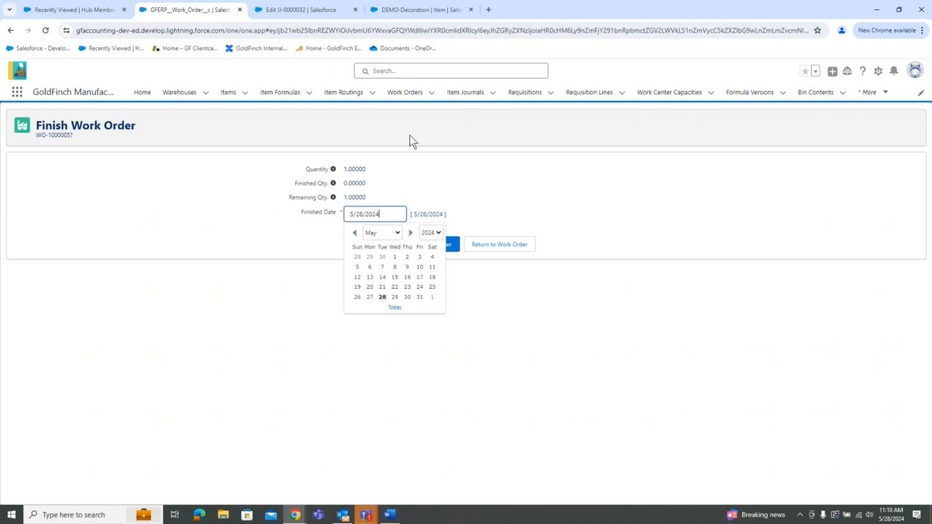
# Return to the work orders list and show its additional list actions, including Create Pick and Create Replenishment Movements.
pyautogui.click(401, 96)
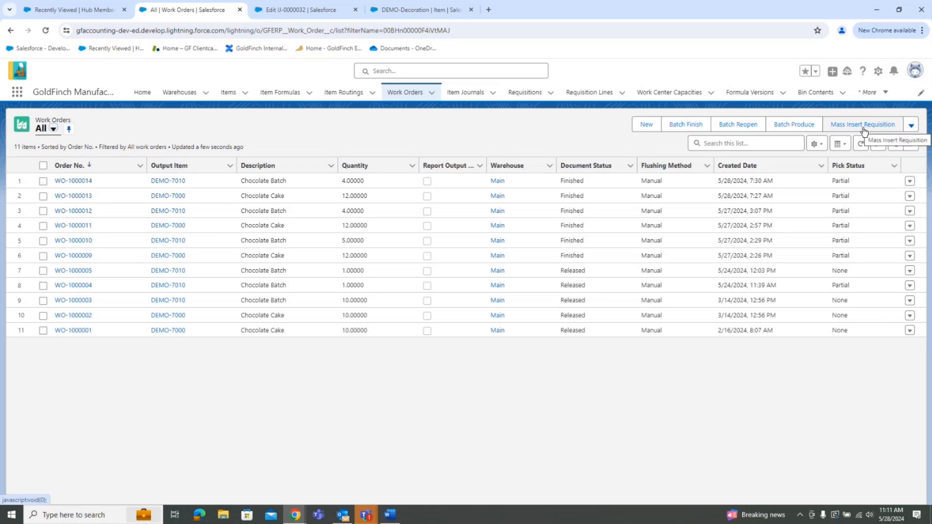
pyautogui.click(916, 131)
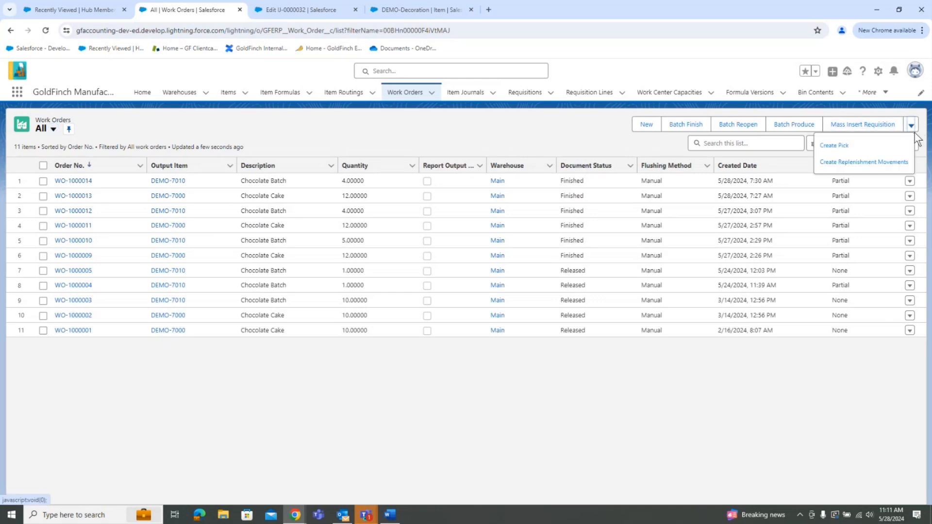